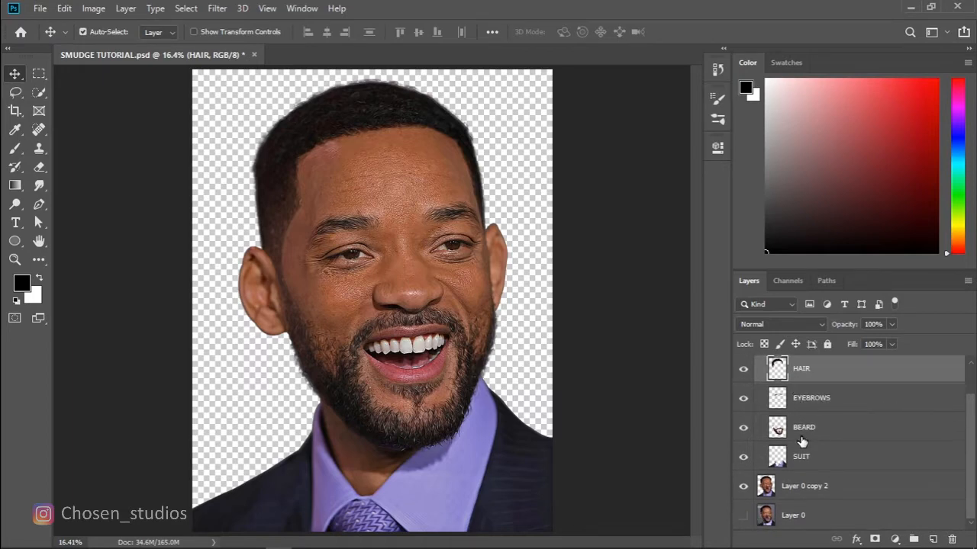
Step: Duplicate Layer 0 copy 2 and delete the SUIT layer's outline area from the duplicate, leaving nothing selected
{"action": "left_click", "coordinate": [805, 488]}
{"action": "key", "text": "ctrl+j"}
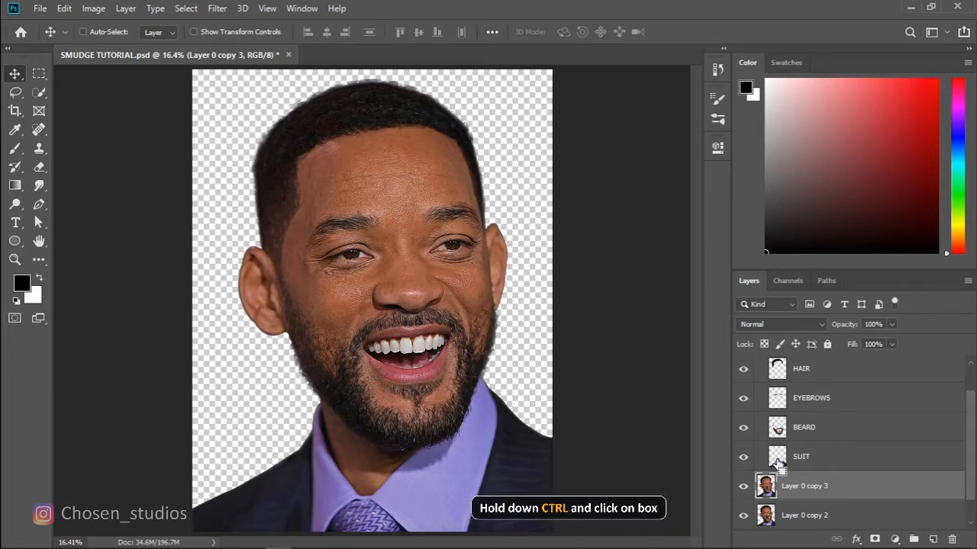
{"action": "left_click", "coordinate": [777, 458], "text": "ctrl"}
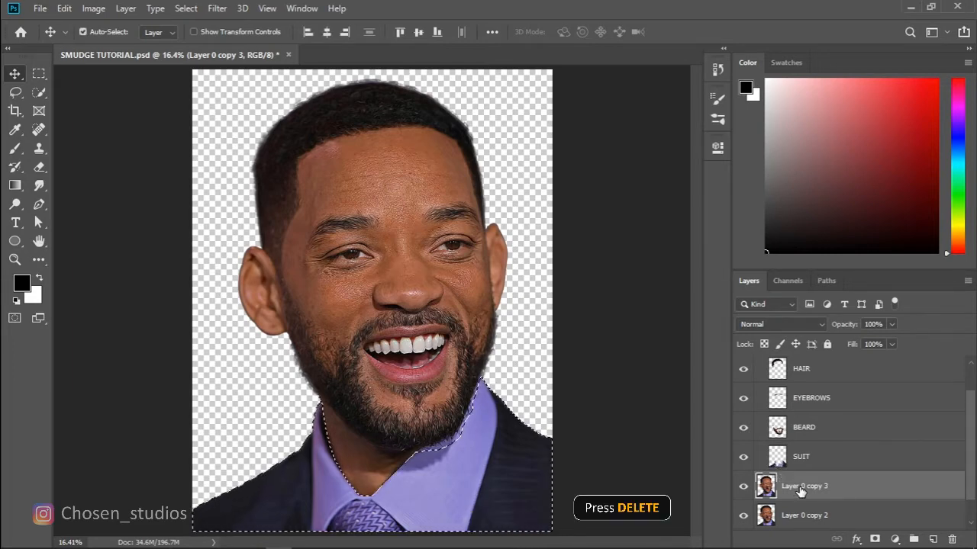
{"action": "key", "text": "Delete"}
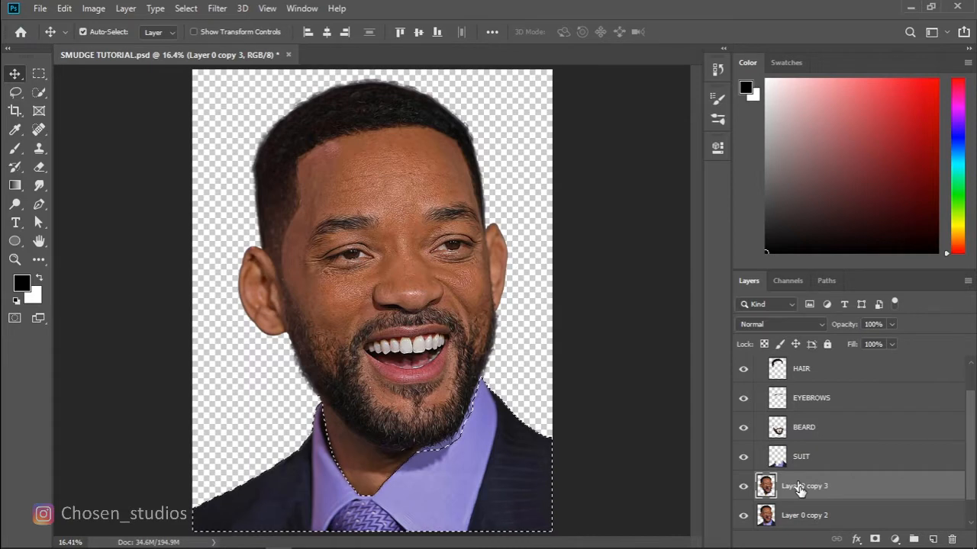
{"action": "key", "text": "ctrl+d"}
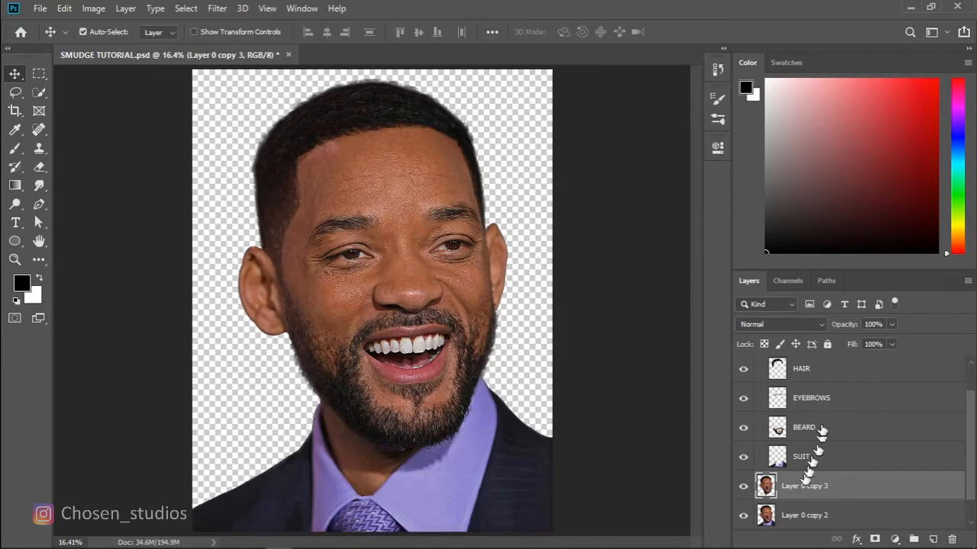
Step: Merge the HAIR, EYEBROWS and BEARD layers with Layer 0 copy 3 into a single layer
{"action": "left_click_drag", "start_coordinate": [971, 418], "coordinate": [961, 402]}
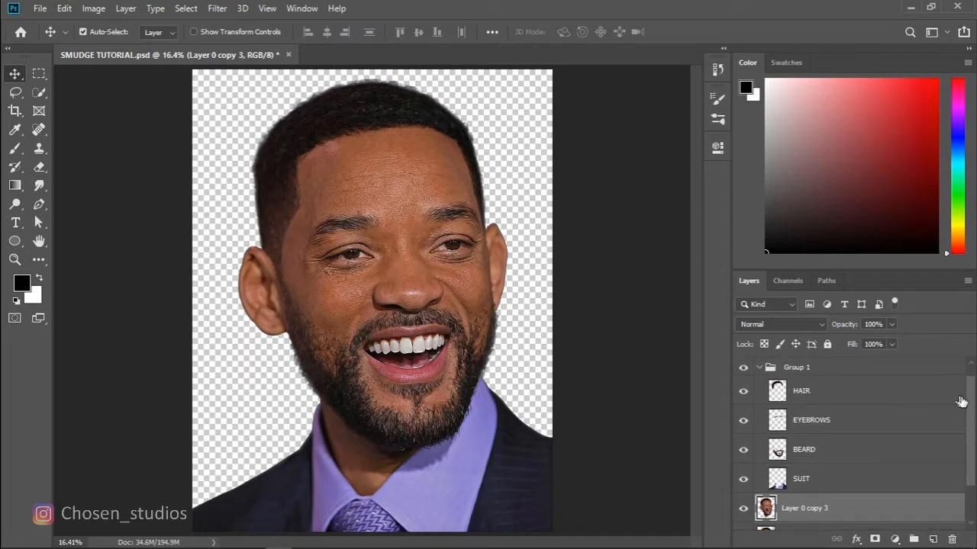
{"action": "left_click_drag", "start_coordinate": [859, 388], "coordinate": [832, 404]}
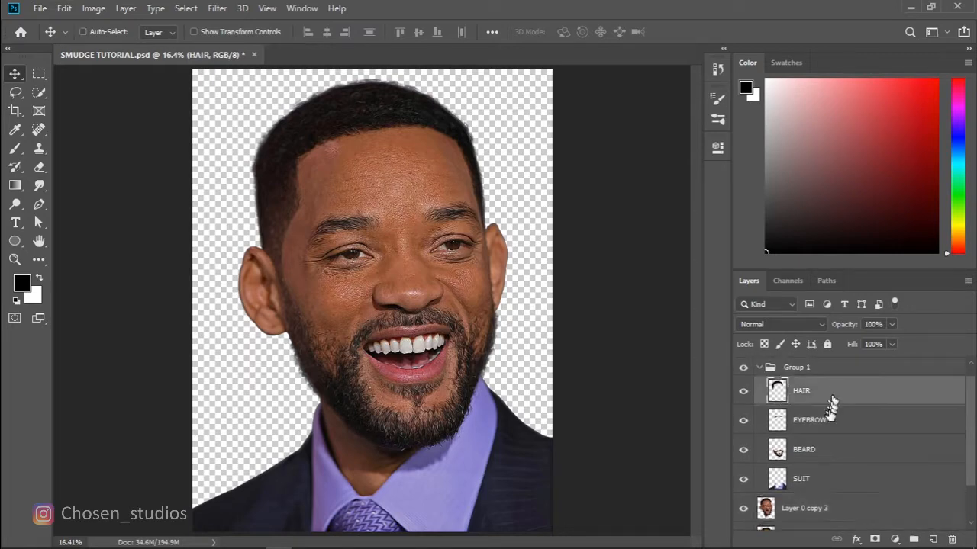
{"action": "left_click", "coordinate": [829, 418], "text": "shift"}
{"action": "left_click", "coordinate": [828, 451], "text": "shift"}
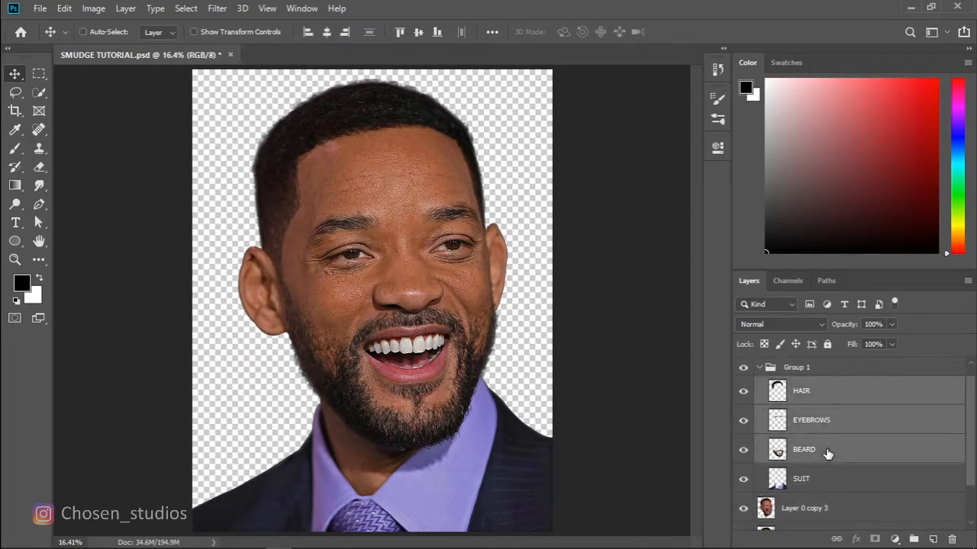
{"action": "left_click", "coordinate": [820, 510], "text": "ctrl"}
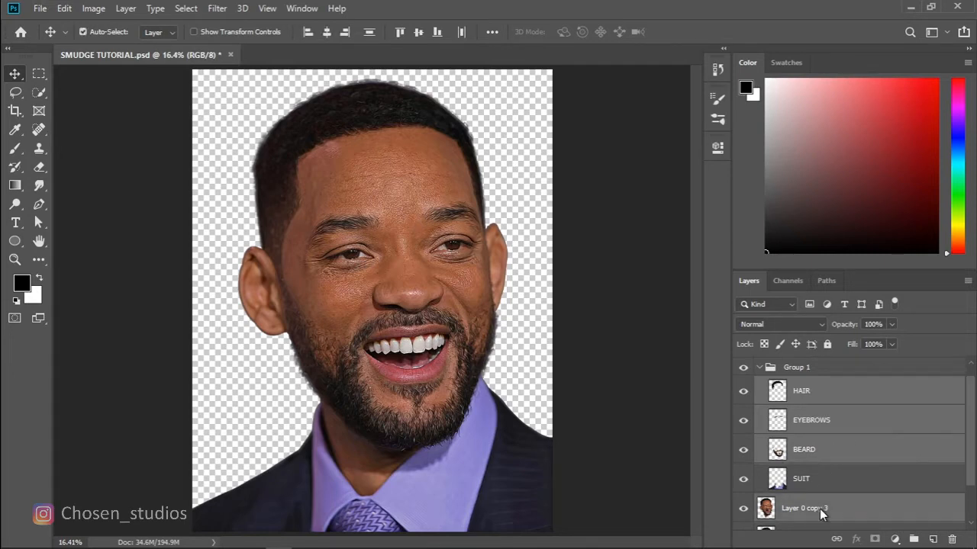
{"action": "right_click", "coordinate": [820, 513]}
{"action": "left_click", "coordinate": [745, 424]}
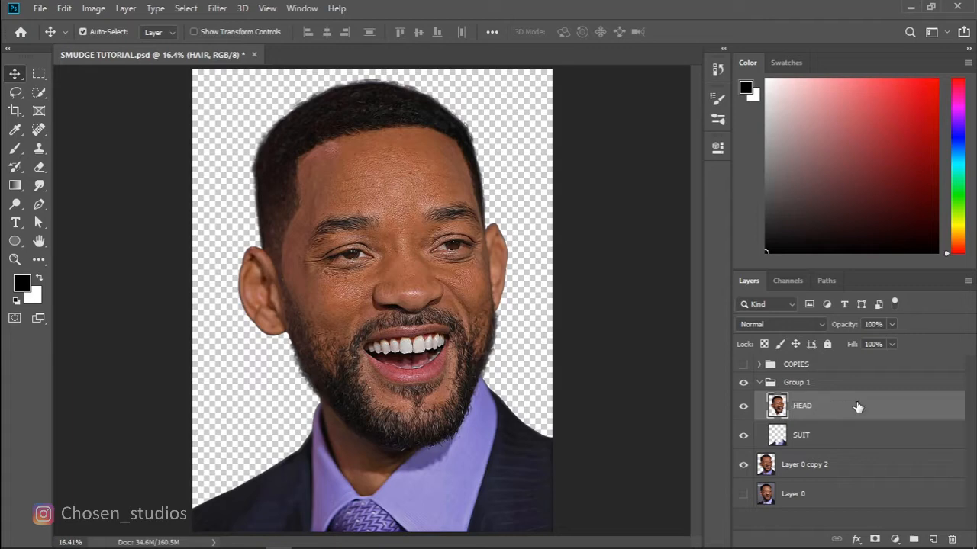
Step: Duplicate the HEAD layer and clip the duplicate to the original HEAD layer
{"action": "key", "text": "ctrl+j"}
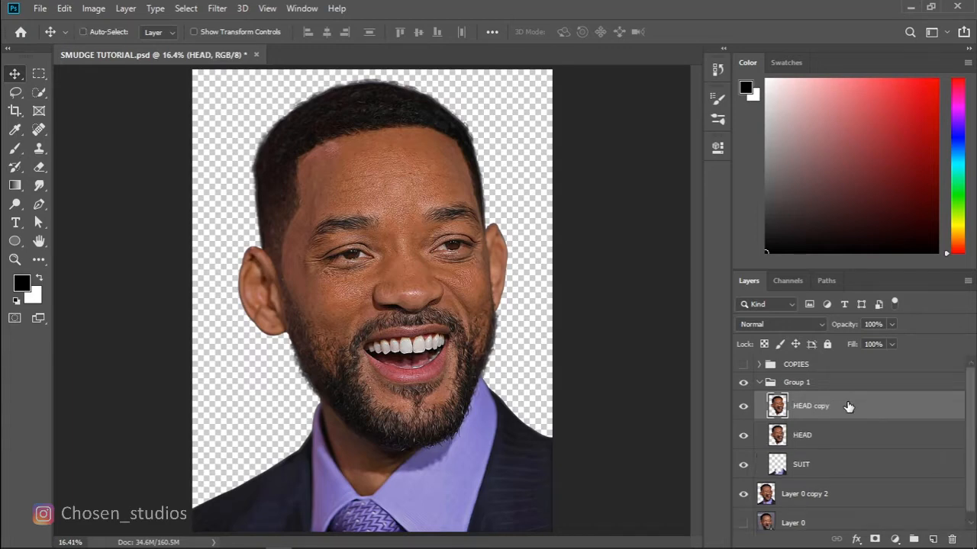
{"action": "left_click", "coordinate": [796, 419], "text": "alt"}
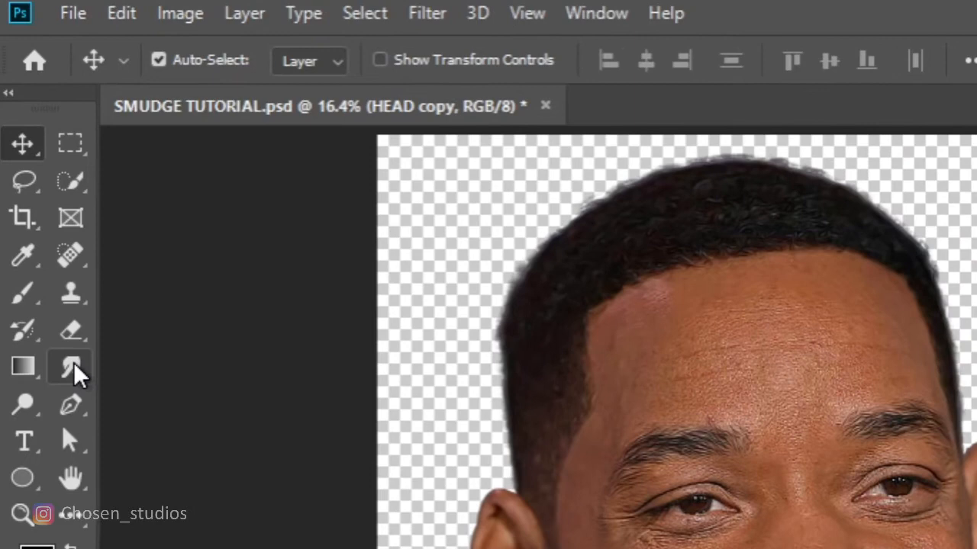
Step: Activate the Smudge tool and import the Free Smudge brush file into the brush presets
{"action": "left_click", "coordinate": [74, 364]}
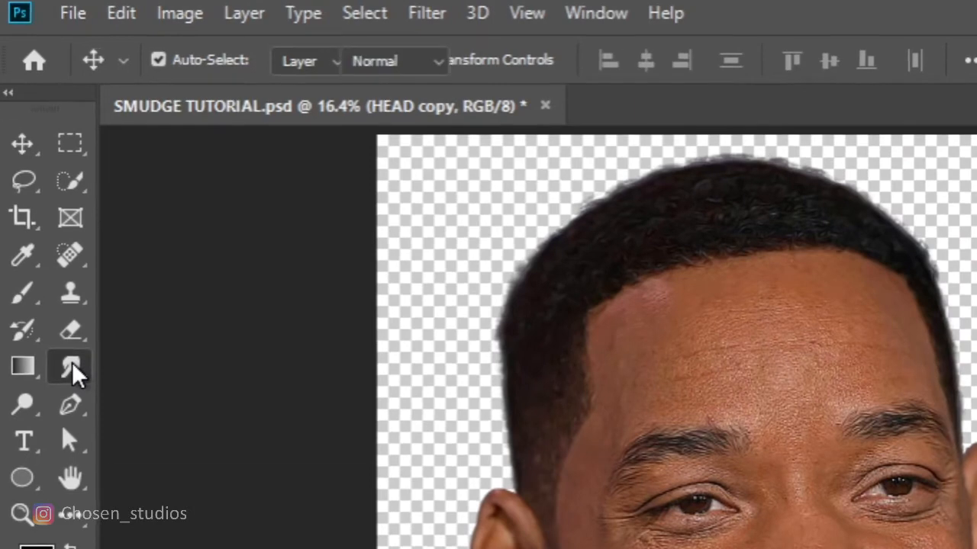
{"action": "left_click", "coordinate": [118, 425]}
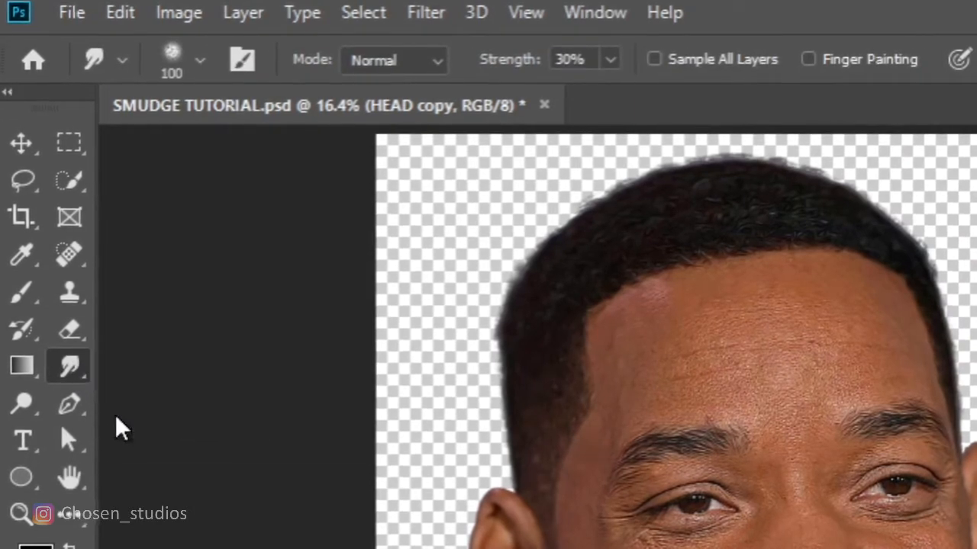
{"action": "left_click", "coordinate": [244, 63]}
{"action": "left_click", "coordinate": [429, 44]}
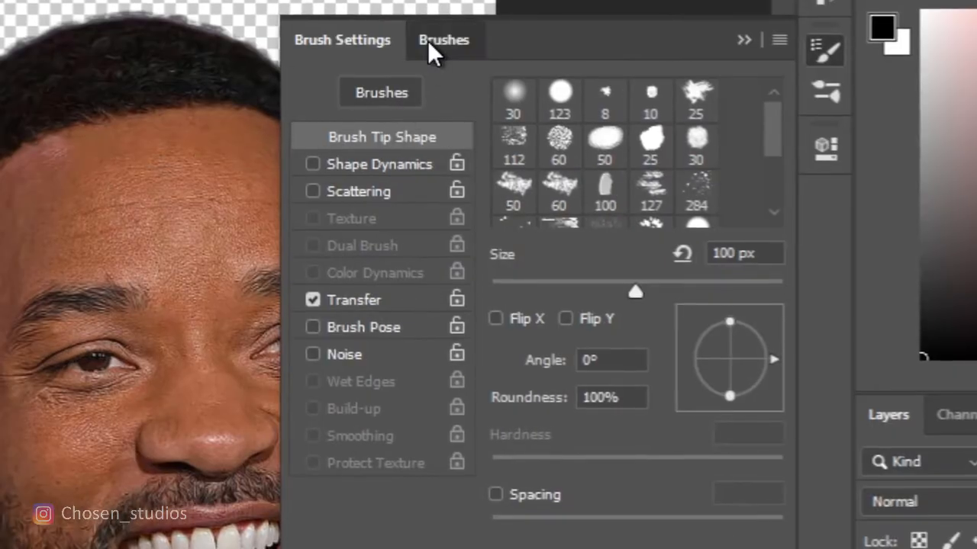
{"action": "left_click", "coordinate": [780, 39]}
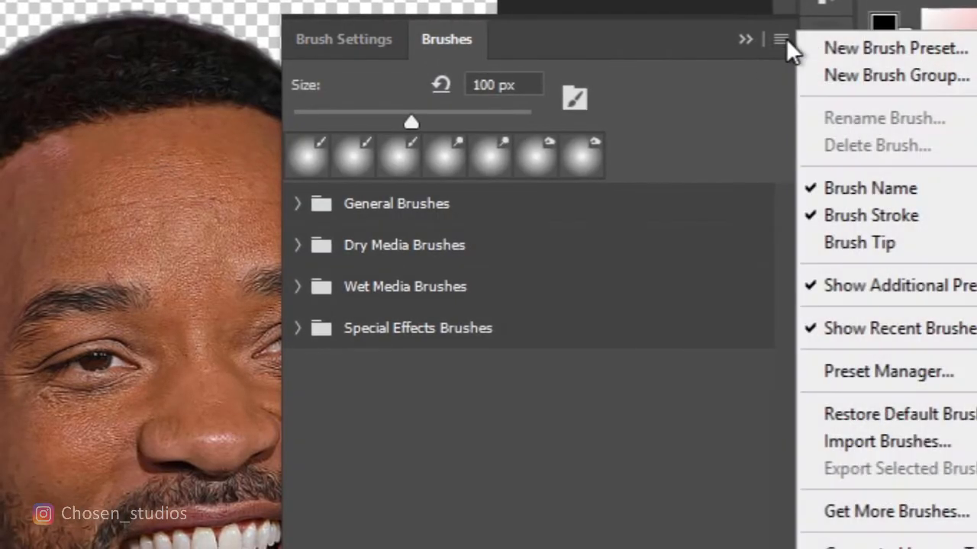
{"action": "left_click", "coordinate": [846, 438]}
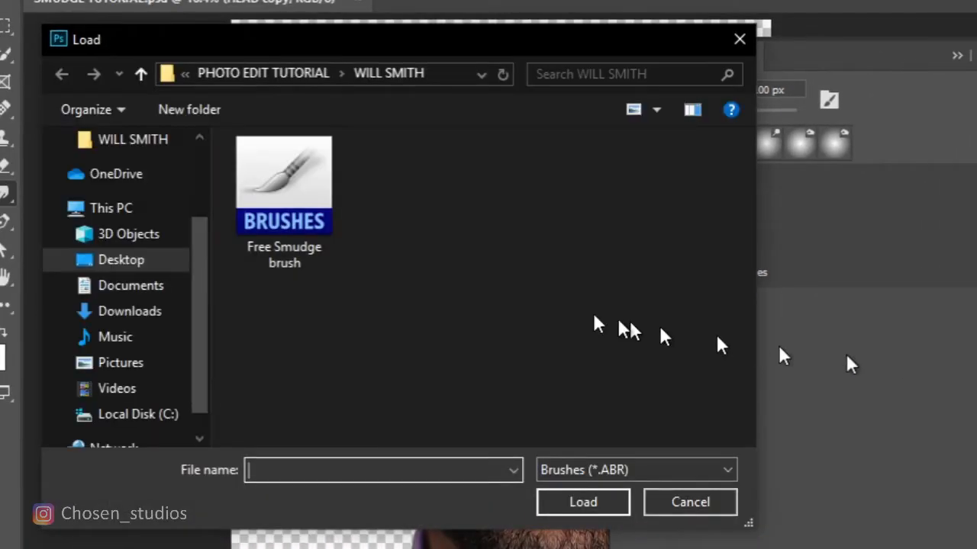
{"action": "left_click", "coordinate": [294, 184]}
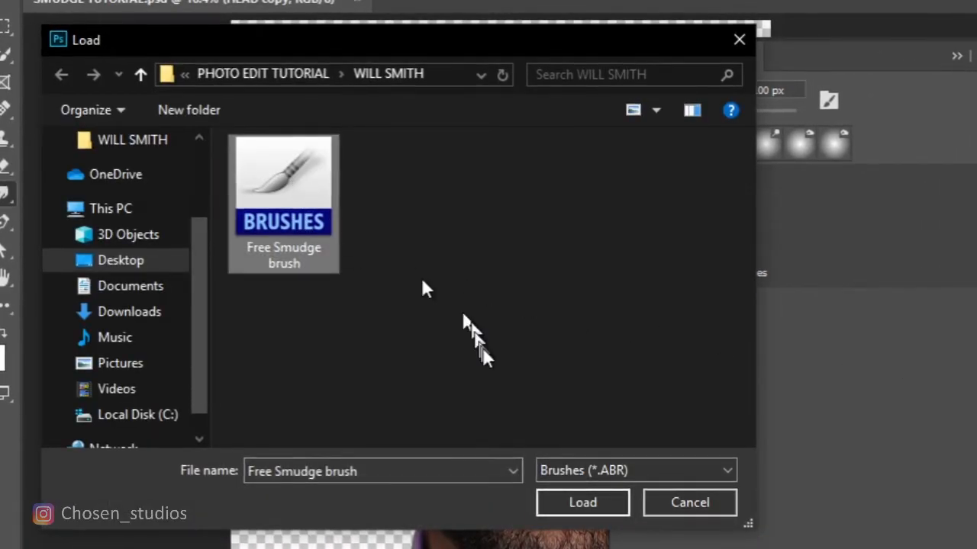
{"action": "left_click", "coordinate": [591, 503]}
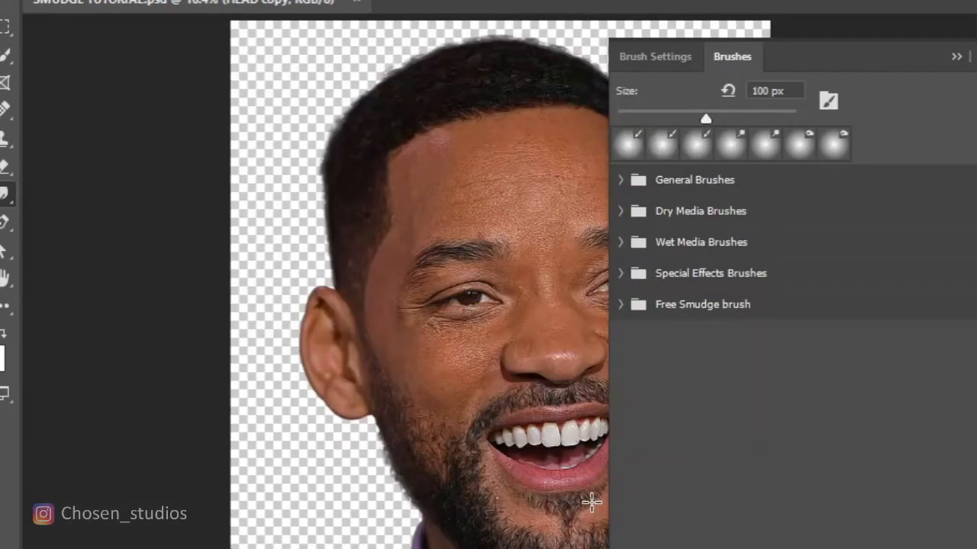
Step: Choose the 65 px speckled brush tip for the Smudge tool and collapse the brush settings
{"action": "left_click", "coordinate": [619, 305]}
{"action": "left_click", "coordinate": [620, 306]}
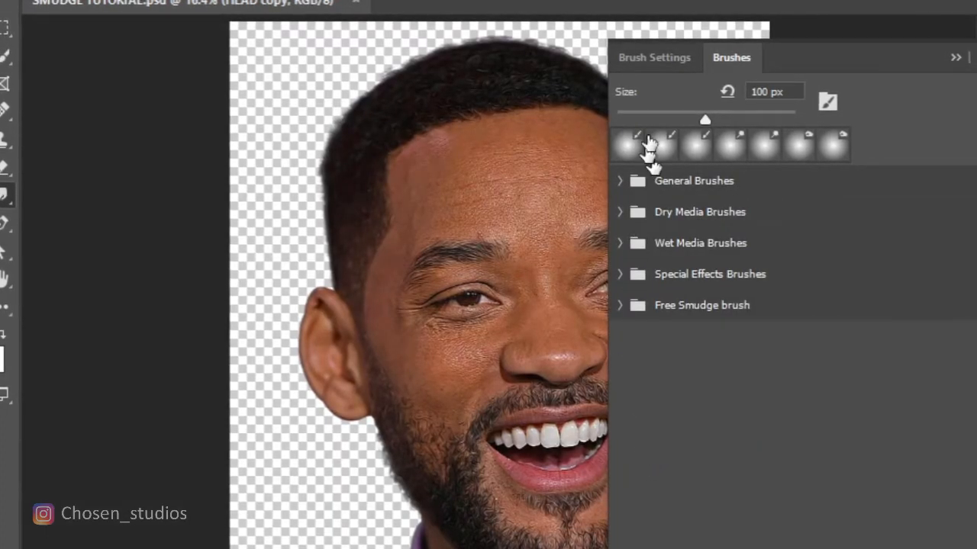
{"action": "left_click", "coordinate": [650, 58]}
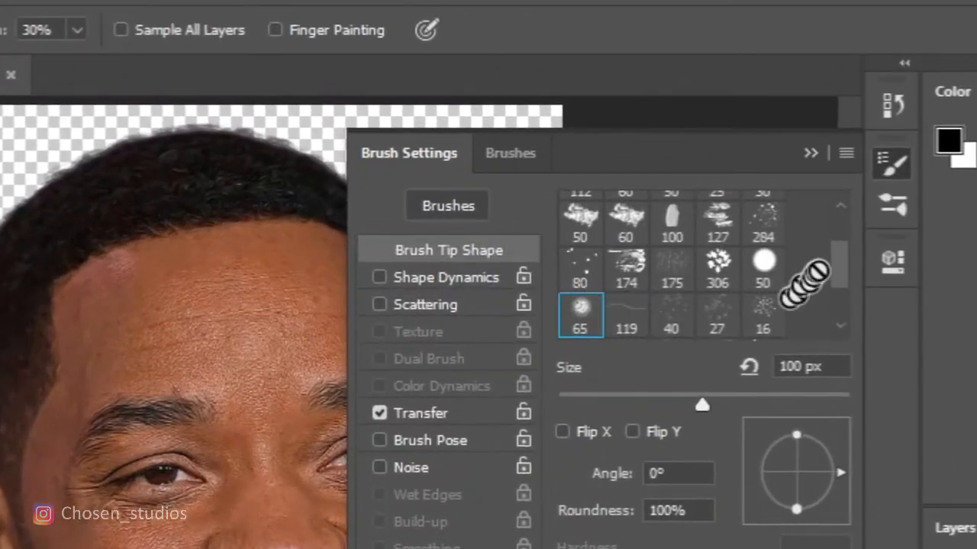
{"action": "left_click_drag", "start_coordinate": [841, 258], "coordinate": [842, 277]}
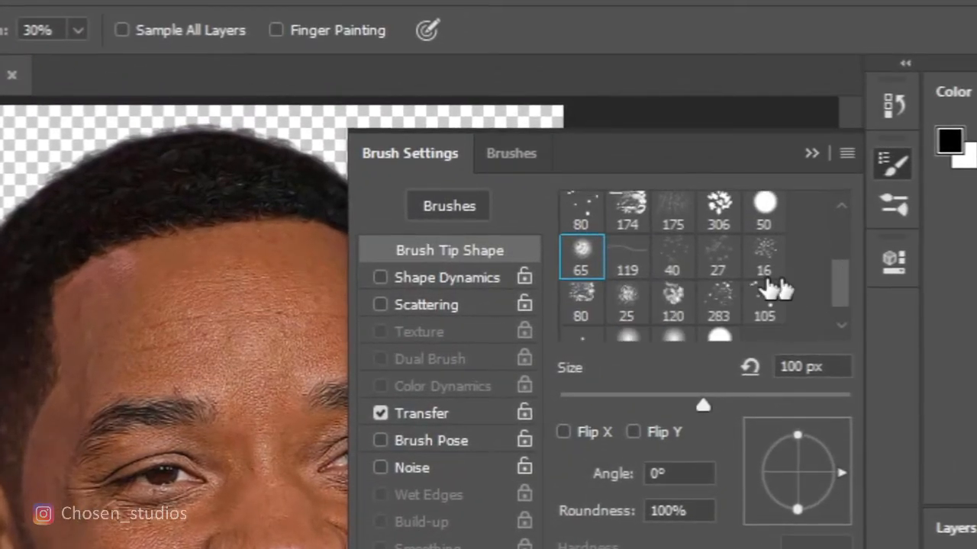
{"action": "left_click", "coordinate": [583, 251]}
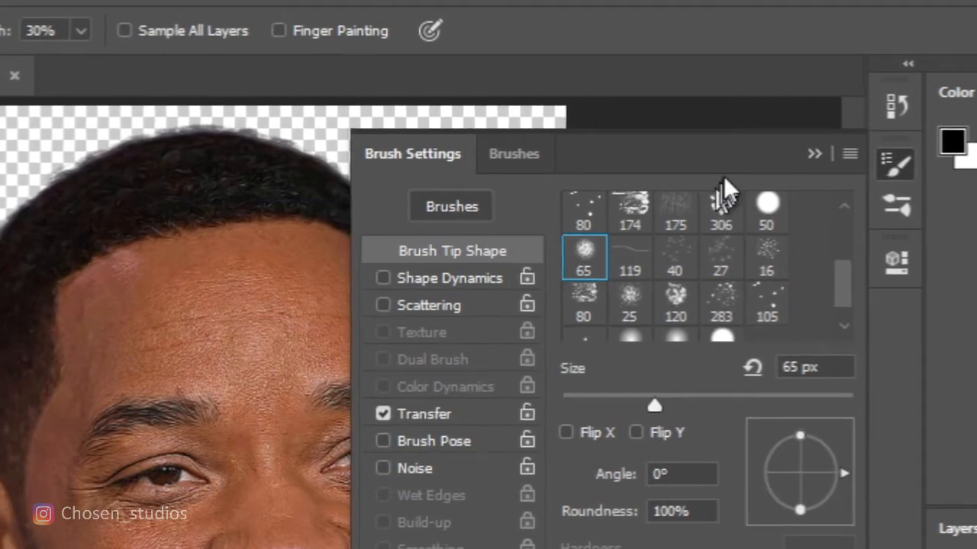
{"action": "left_click", "coordinate": [815, 154]}
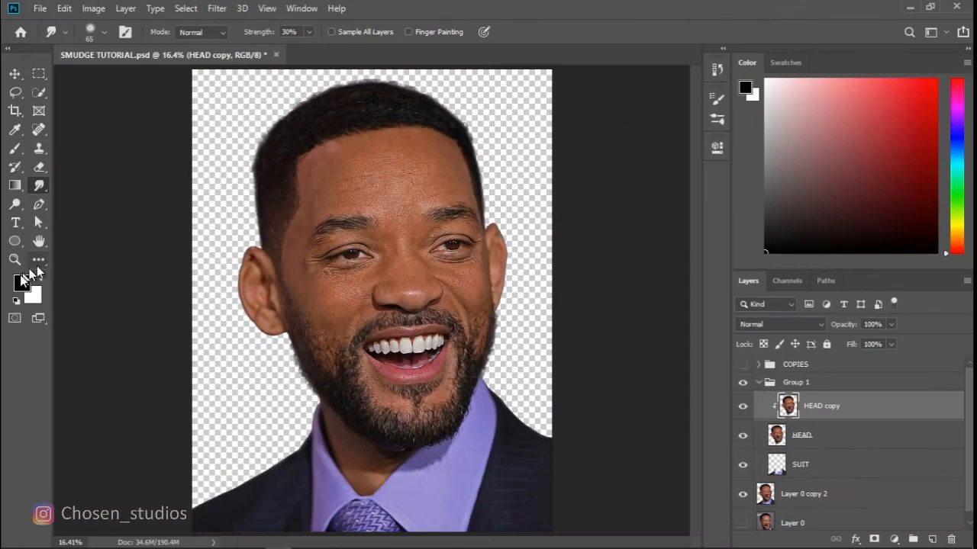
Step: Set the Smudge tool's strength to 30% for working on a close-up of the forehead
{"action": "left_click", "coordinate": [13, 261]}
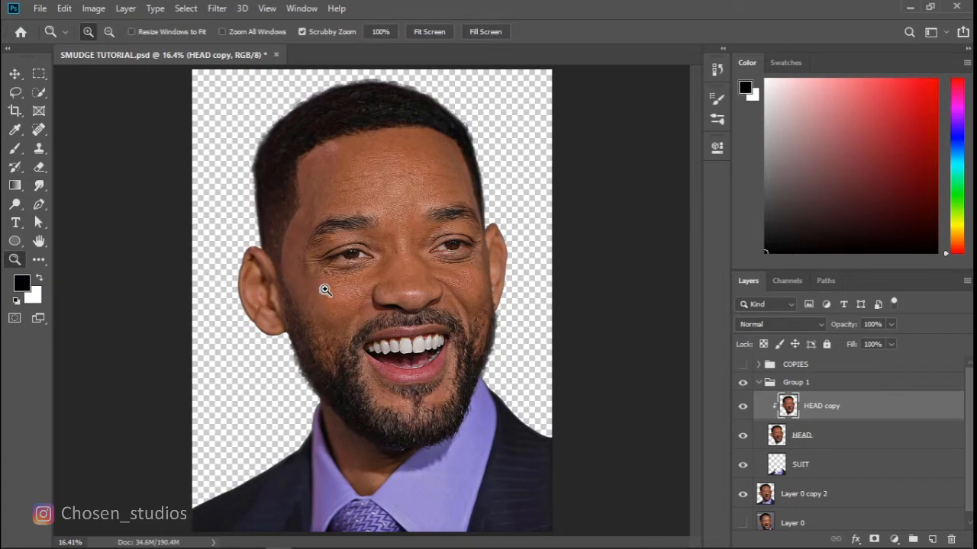
{"action": "left_click_drag", "start_coordinate": [325, 290], "coordinate": [367, 322]}
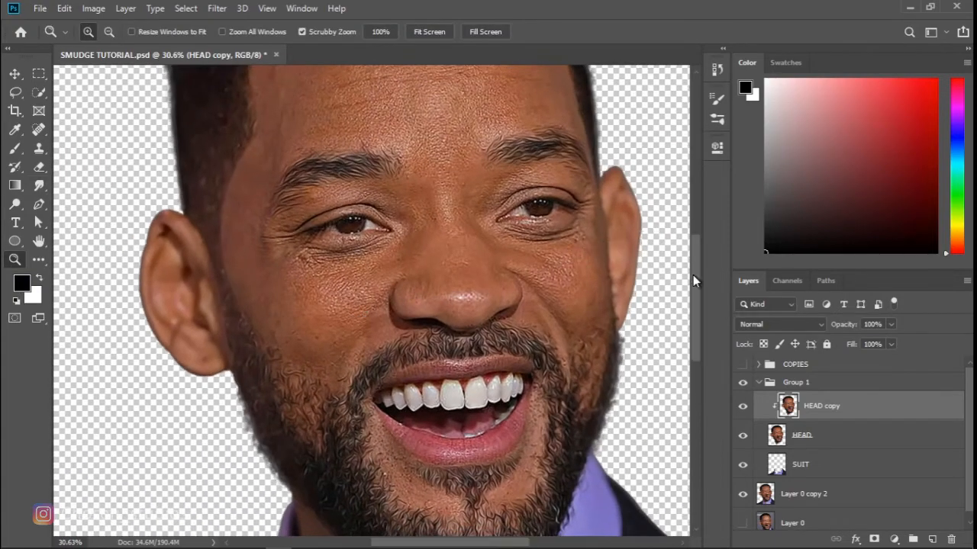
{"action": "scroll", "coordinate": [693, 280], "scroll_direction": "up", "scroll_amount": 3}
{"action": "left_click_drag", "start_coordinate": [438, 236], "coordinate": [459, 241]}
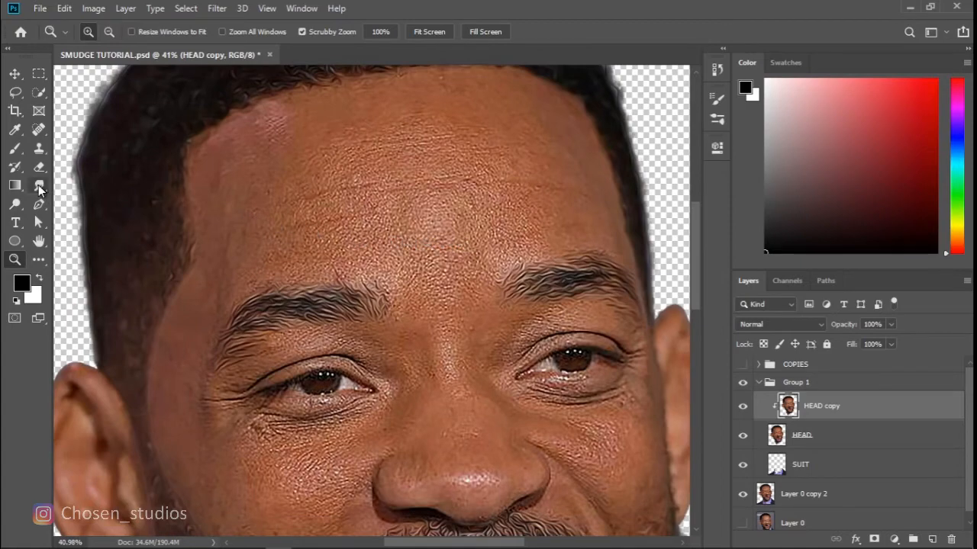
{"action": "left_click", "coordinate": [39, 187]}
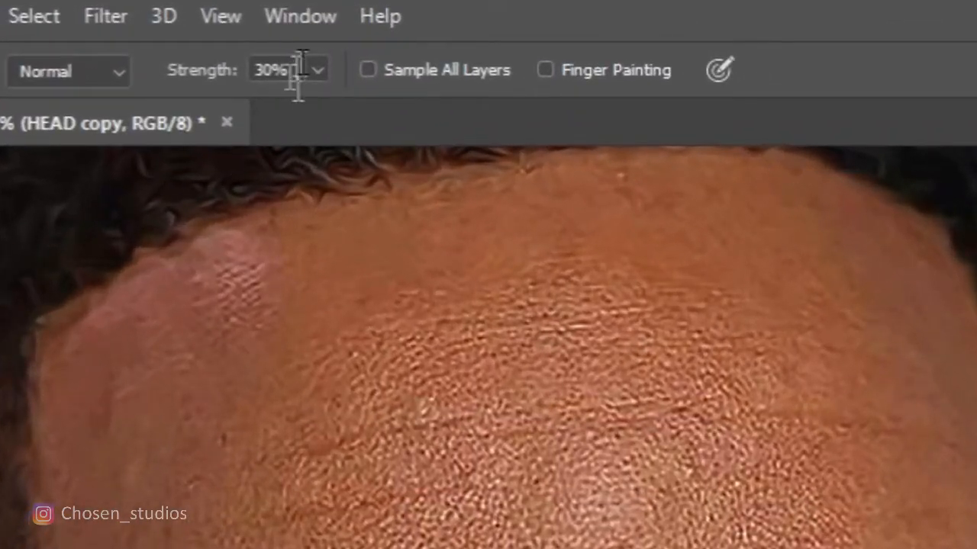
{"action": "left_click", "coordinate": [297, 70]}
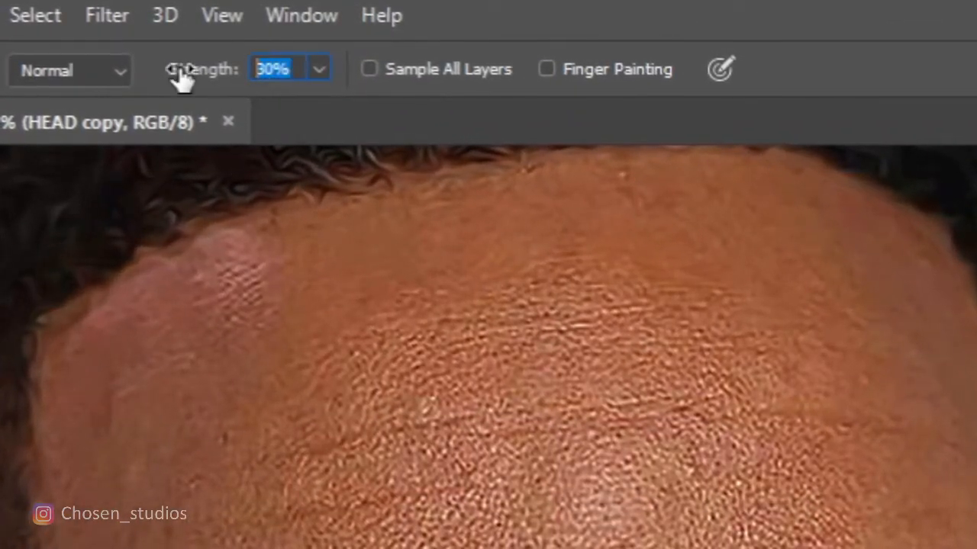
{"action": "type", "text": "30"}
{"action": "key", "text": "Return"}
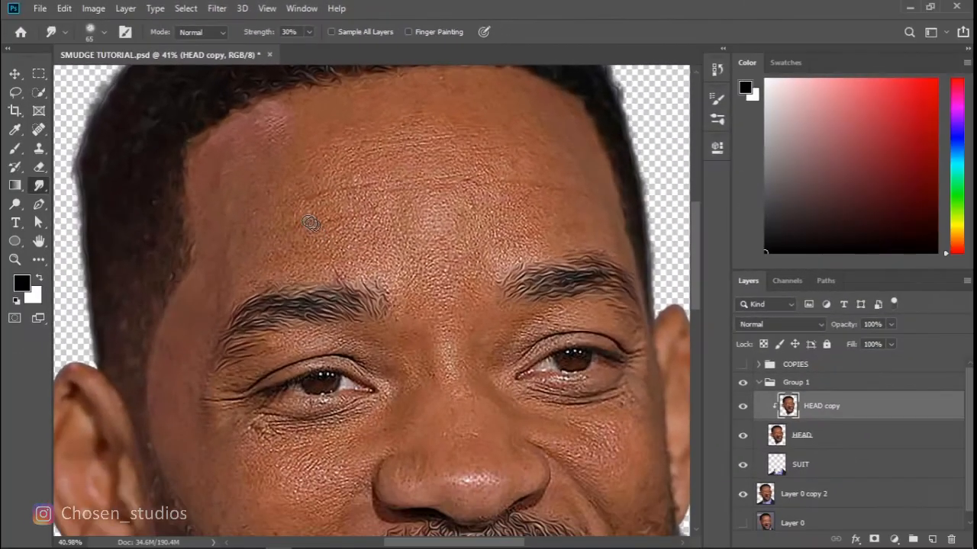
Step: Enlarge the smudge brush to 300 px and smooth the skin texture across the upper forehead on the HEAD copy layer
{"action": "key", "text": "bracketright"}
{"action": "key", "text": "bracketright"}
{"action": "key", "text": "bracketright"}
{"action": "key", "text": "bracketright"}
{"action": "key", "text": "bracketright"}
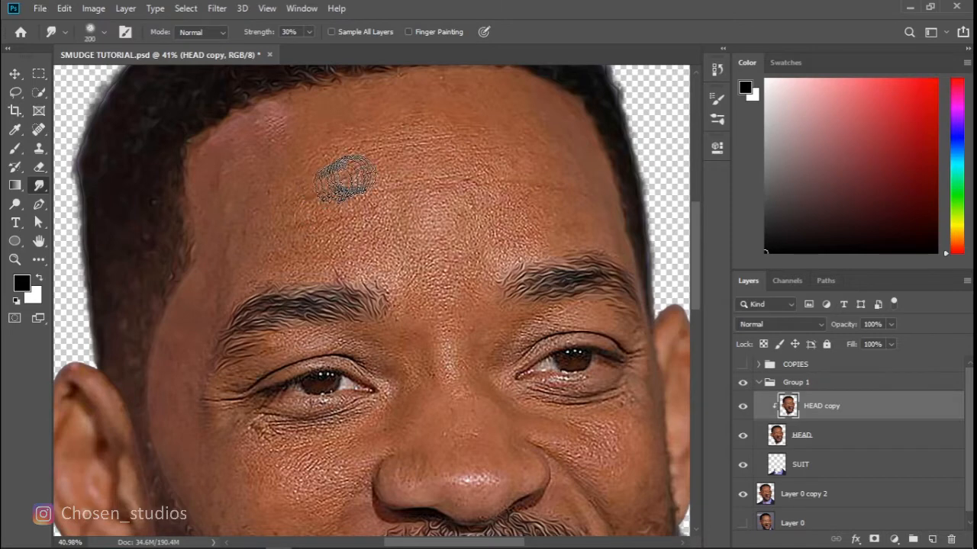
{"action": "key", "text": "bracketleft"}
{"action": "key", "text": "bracketleft"}
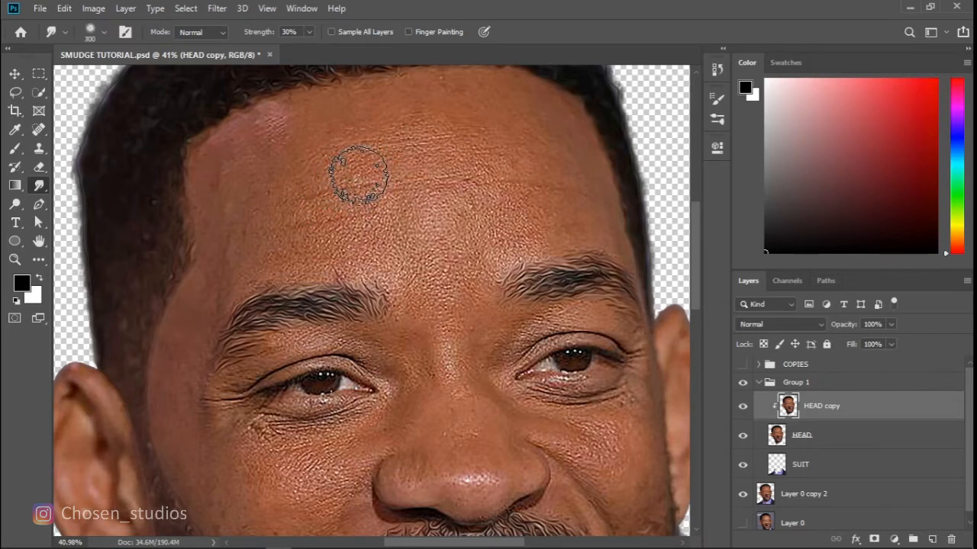
{"action": "mouse_move", "coordinate": [355, 174]}
{"action": "left_mouse_down"}
{"action": "mouse_move", "coordinate": [446, 155]}
{"action": "mouse_move", "coordinate": [347, 141]}
{"action": "mouse_move", "coordinate": [256, 174]}
{"action": "mouse_move", "coordinate": [312, 192]}
{"action": "mouse_move", "coordinate": [444, 177]}
{"action": "mouse_move", "coordinate": [488, 160]}
{"action": "mouse_move", "coordinate": [394, 124]}
{"action": "mouse_move", "coordinate": [301, 141]}
{"action": "mouse_move", "coordinate": [265, 197]}
{"action": "mouse_move", "coordinate": [276, 212]}
{"action": "mouse_move", "coordinate": [314, 217]}
{"action": "mouse_move", "coordinate": [530, 180]}
{"action": "mouse_move", "coordinate": [458, 141]}
{"action": "left_mouse_up"}
Step: Reduce the smudge brush to 175 px and blend the upper forehead skin toward the hairline on the image's left side
{"action": "key", "text": "bracketleft"}
{"action": "key", "text": "bracketleft"}
{"action": "key", "text": "bracketleft"}
{"action": "key", "text": "bracketleft"}
{"action": "mouse_move", "coordinate": [344, 154]}
{"action": "left_mouse_down"}
{"action": "mouse_move", "coordinate": [431, 113]}
{"action": "mouse_move", "coordinate": [482, 122]}
{"action": "mouse_move", "coordinate": [496, 135]}
{"action": "mouse_move", "coordinate": [429, 133]}
{"action": "mouse_move", "coordinate": [445, 158]}
{"action": "mouse_move", "coordinate": [352, 124]}
{"action": "mouse_move", "coordinate": [283, 128]}
{"action": "left_mouse_up"}
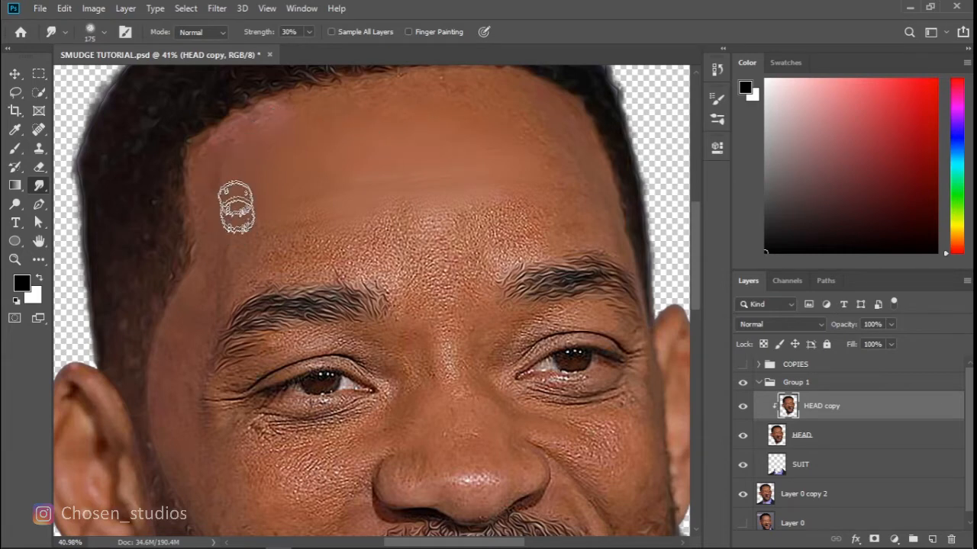
Step: Smooth the forehead skin above the eyebrow on the image's left and across the centre with a 125–150 px smudge brush
{"action": "key", "text": "bracketright"}
{"action": "key", "text": "bracketright"}
{"action": "key", "text": "bracketleft"}
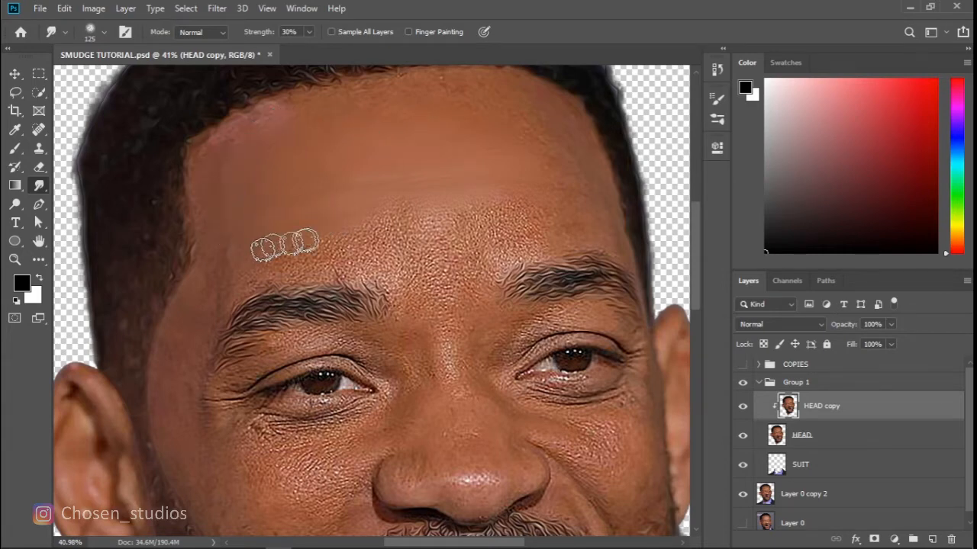
{"action": "left_click_drag", "start_coordinate": [265, 220], "coordinate": [297, 194]}
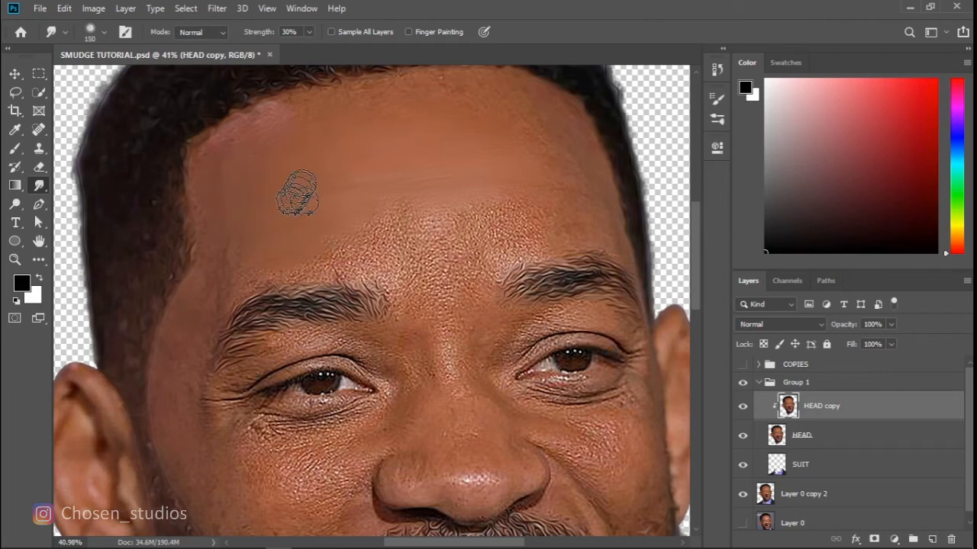
{"action": "mouse_move", "coordinate": [255, 241]}
{"action": "left_mouse_down"}
{"action": "mouse_move", "coordinate": [334, 252]}
{"action": "mouse_move", "coordinate": [346, 241]}
{"action": "mouse_move", "coordinate": [376, 244]}
{"action": "mouse_move", "coordinate": [391, 202]}
{"action": "mouse_move", "coordinate": [405, 200]}
{"action": "mouse_move", "coordinate": [436, 198]}
{"action": "mouse_move", "coordinate": [361, 231]}
{"action": "mouse_move", "coordinate": [306, 227]}
{"action": "mouse_move", "coordinate": [509, 212]}
{"action": "mouse_move", "coordinate": [490, 205]}
{"action": "mouse_move", "coordinate": [495, 191]}
{"action": "mouse_move", "coordinate": [433, 191]}
{"action": "mouse_move", "coordinate": [471, 166]}
{"action": "mouse_move", "coordinate": [407, 161]}
{"action": "mouse_move", "coordinate": [346, 174]}
{"action": "mouse_move", "coordinate": [418, 178]}
{"action": "mouse_move", "coordinate": [510, 165]}
{"action": "mouse_move", "coordinate": [499, 145]}
{"action": "mouse_move", "coordinate": [565, 144]}
{"action": "mouse_move", "coordinate": [361, 118]}
{"action": "mouse_move", "coordinate": [279, 128]}
{"action": "mouse_move", "coordinate": [250, 140]}
{"action": "mouse_move", "coordinate": [223, 204]}
{"action": "left_mouse_up"}
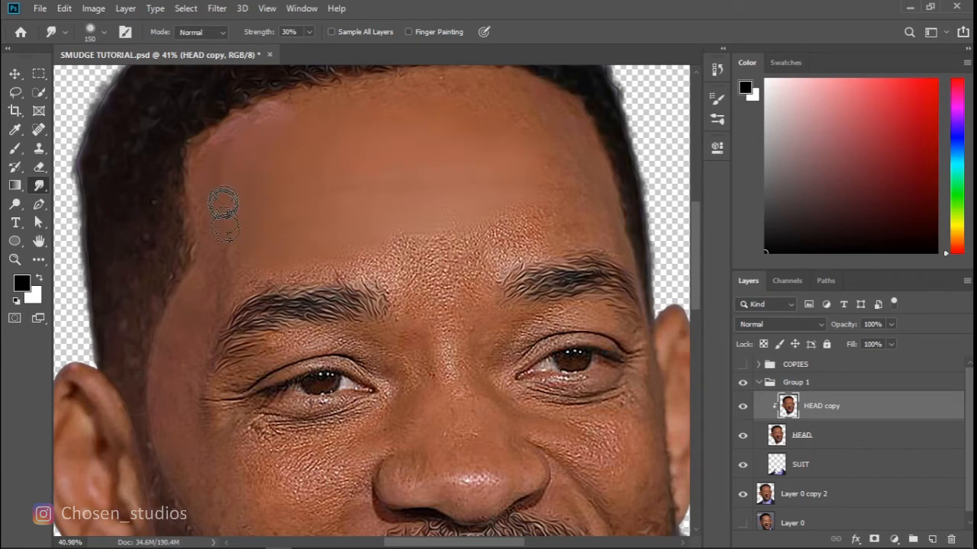
{"action": "mouse_move", "coordinate": [354, 245]}
{"action": "left_mouse_down"}
{"action": "mouse_move", "coordinate": [526, 215]}
{"action": "mouse_move", "coordinate": [557, 177]}
{"action": "mouse_move", "coordinate": [497, 174]}
{"action": "mouse_move", "coordinate": [545, 162]}
{"action": "mouse_move", "coordinate": [562, 169]}
{"action": "mouse_move", "coordinate": [541, 134]}
{"action": "mouse_move", "coordinate": [477, 105]}
{"action": "mouse_move", "coordinate": [411, 103]}
{"action": "left_mouse_up"}
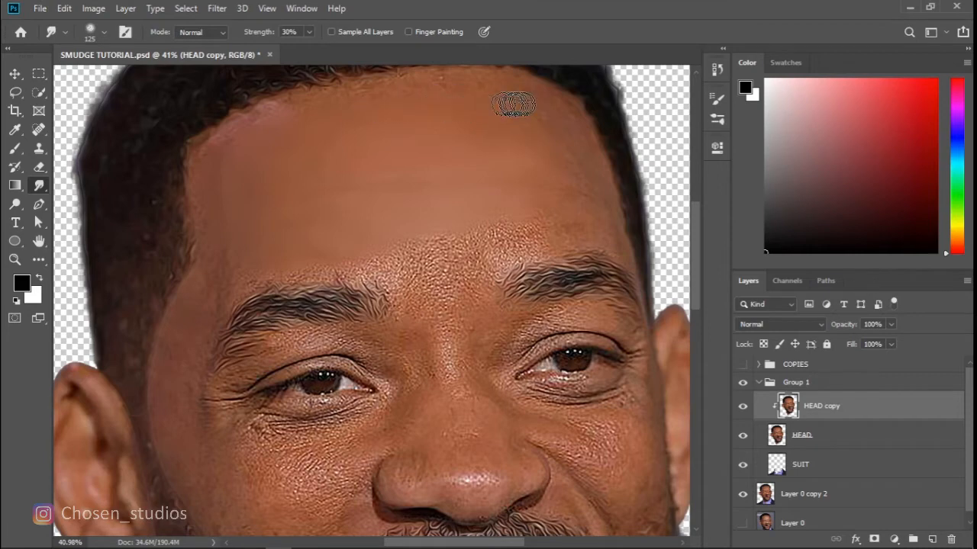
Step: Smudge the skin between the eyebrows and along the nose bridge down to 125 px brush size, and compare against the hidden HEAD copy layer
{"action": "key", "text": "bracketleft"}
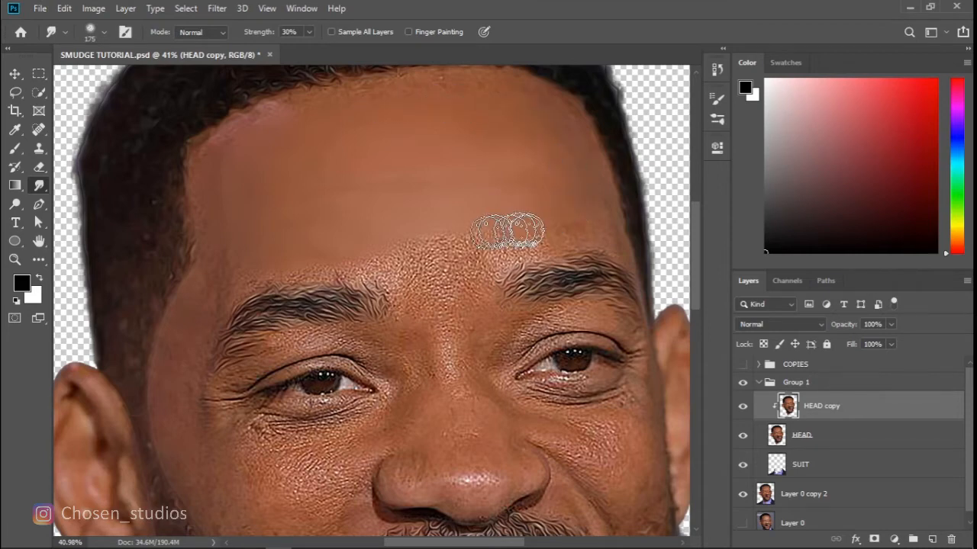
{"action": "mouse_move", "coordinate": [397, 247]}
{"action": "left_mouse_down"}
{"action": "mouse_move", "coordinate": [424, 250]}
{"action": "mouse_move", "coordinate": [397, 246]}
{"action": "mouse_move", "coordinate": [448, 263]}
{"action": "mouse_move", "coordinate": [426, 238]}
{"action": "mouse_move", "coordinate": [472, 238]}
{"action": "mouse_move", "coordinate": [387, 250]}
{"action": "mouse_move", "coordinate": [399, 274]}
{"action": "mouse_move", "coordinate": [419, 283]}
{"action": "mouse_move", "coordinate": [424, 247]}
{"action": "mouse_move", "coordinate": [439, 245]}
{"action": "mouse_move", "coordinate": [427, 229]}
{"action": "mouse_move", "coordinate": [350, 236]}
{"action": "mouse_move", "coordinate": [397, 253]}
{"action": "mouse_move", "coordinate": [337, 239]}
{"action": "mouse_move", "coordinate": [344, 214]}
{"action": "mouse_move", "coordinate": [464, 219]}
{"action": "mouse_move", "coordinate": [536, 196]}
{"action": "mouse_move", "coordinate": [521, 227]}
{"action": "mouse_move", "coordinate": [454, 283]}
{"action": "mouse_move", "coordinate": [428, 273]}
{"action": "mouse_move", "coordinate": [456, 248]}
{"action": "mouse_move", "coordinate": [443, 274]}
{"action": "mouse_move", "coordinate": [457, 288]}
{"action": "mouse_move", "coordinate": [487, 240]}
{"action": "mouse_move", "coordinate": [579, 229]}
{"action": "mouse_move", "coordinate": [485, 256]}
{"action": "mouse_move", "coordinate": [468, 277]}
{"action": "mouse_move", "coordinate": [471, 307]}
{"action": "mouse_move", "coordinate": [457, 340]}
{"action": "mouse_move", "coordinate": [442, 319]}
{"action": "left_mouse_up"}
{"action": "mouse_move", "coordinate": [438, 371]}
{"action": "left_mouse_down"}
{"action": "mouse_move", "coordinate": [421, 294]}
{"action": "mouse_move", "coordinate": [435, 299]}
{"action": "mouse_move", "coordinate": [445, 283]}
{"action": "mouse_move", "coordinate": [457, 376]}
{"action": "mouse_move", "coordinate": [465, 371]}
{"action": "mouse_move", "coordinate": [460, 351]}
{"action": "mouse_move", "coordinate": [453, 390]}
{"action": "mouse_move", "coordinate": [432, 349]}
{"action": "mouse_move", "coordinate": [409, 369]}
{"action": "mouse_move", "coordinate": [404, 345]}
{"action": "mouse_move", "coordinate": [417, 391]}
{"action": "mouse_move", "coordinate": [430, 348]}
{"action": "mouse_move", "coordinate": [441, 381]}
{"action": "mouse_move", "coordinate": [411, 427]}
{"action": "mouse_move", "coordinate": [424, 392]}
{"action": "mouse_move", "coordinate": [431, 428]}
{"action": "mouse_move", "coordinate": [449, 430]}
{"action": "mouse_move", "coordinate": [461, 397]}
{"action": "mouse_move", "coordinate": [459, 432]}
{"action": "mouse_move", "coordinate": [450, 411]}
{"action": "mouse_move", "coordinate": [454, 353]}
{"action": "mouse_move", "coordinate": [455, 367]}
{"action": "mouse_move", "coordinate": [466, 369]}
{"action": "mouse_move", "coordinate": [467, 340]}
{"action": "mouse_move", "coordinate": [492, 409]}
{"action": "mouse_move", "coordinate": [466, 310]}
{"action": "left_mouse_up"}
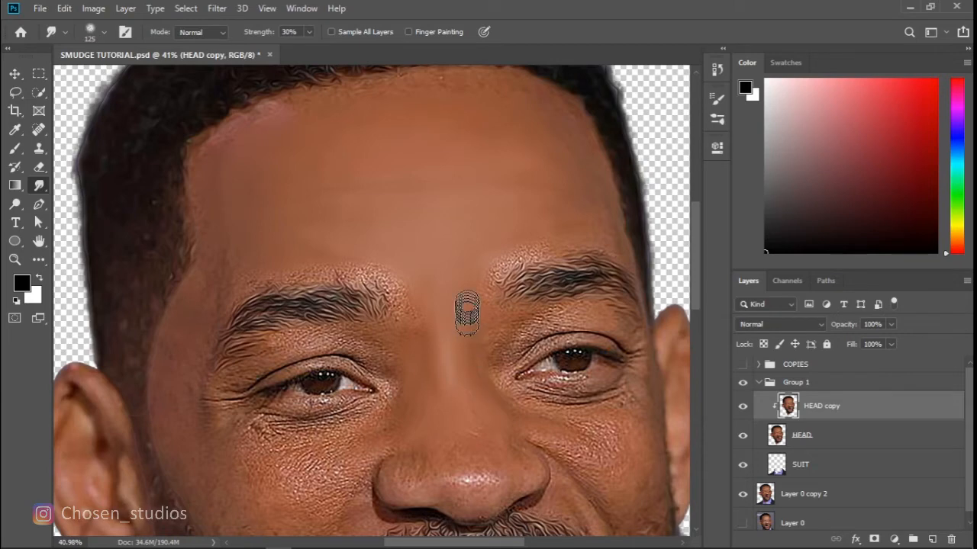
{"action": "left_click", "coordinate": [743, 407]}
{"action": "left_click", "coordinate": [743, 407]}
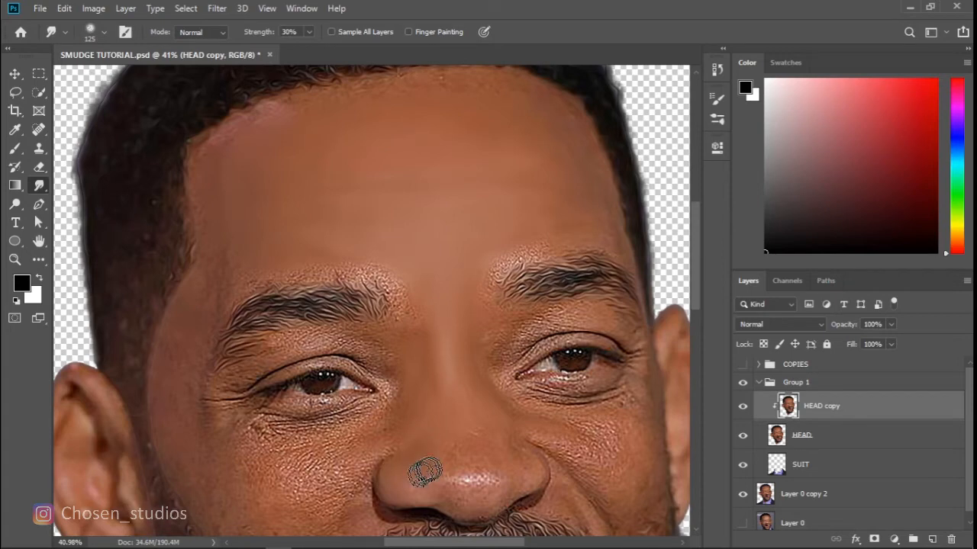
Step: Blend the highlights and pores on the nose tip and nostril wing with a 125 px, then 90 px smudge brush
{"action": "mouse_move", "coordinate": [448, 446]}
{"action": "left_mouse_down"}
{"action": "mouse_move", "coordinate": [451, 467]}
{"action": "mouse_move", "coordinate": [468, 449]}
{"action": "left_mouse_up"}
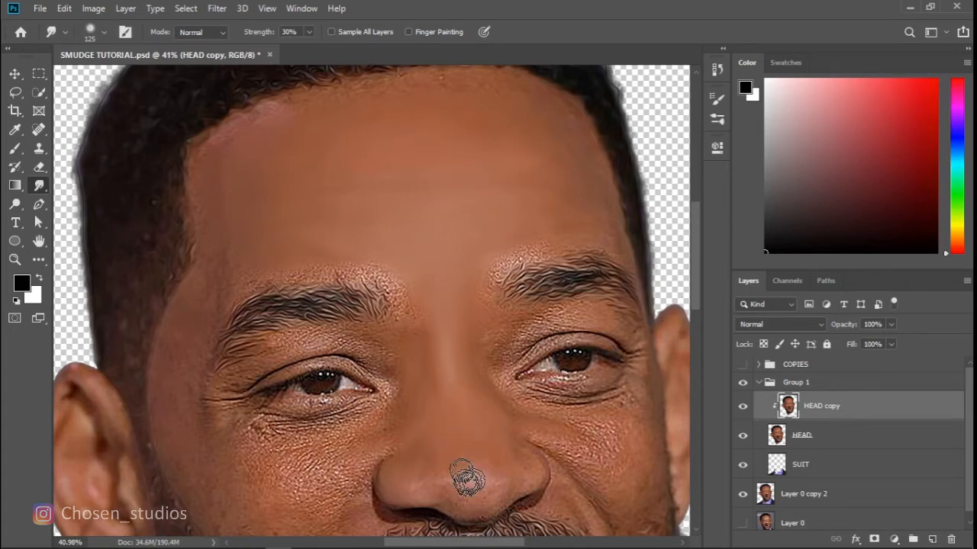
{"action": "left_click_drag", "start_coordinate": [447, 476], "coordinate": [409, 484]}
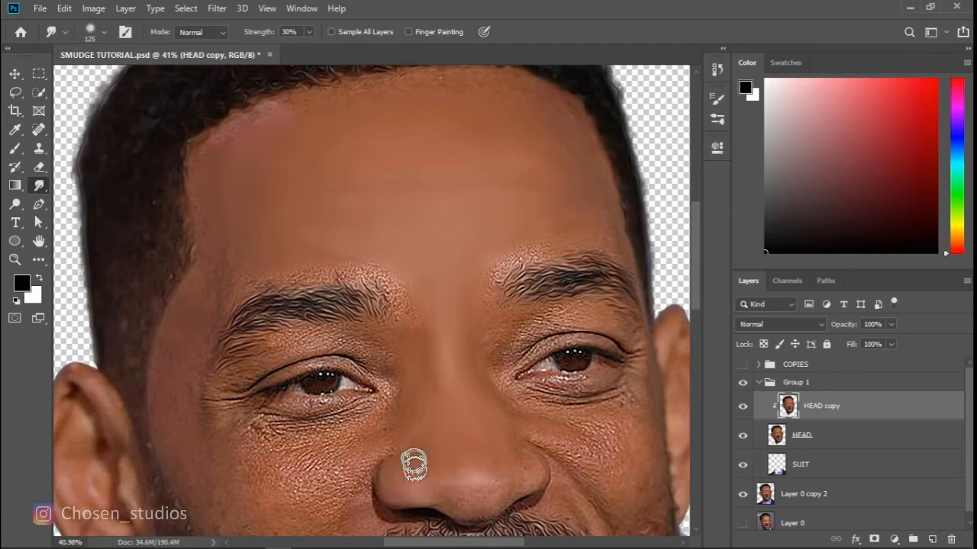
{"action": "left_click_drag", "start_coordinate": [696, 255], "coordinate": [699, 302]}
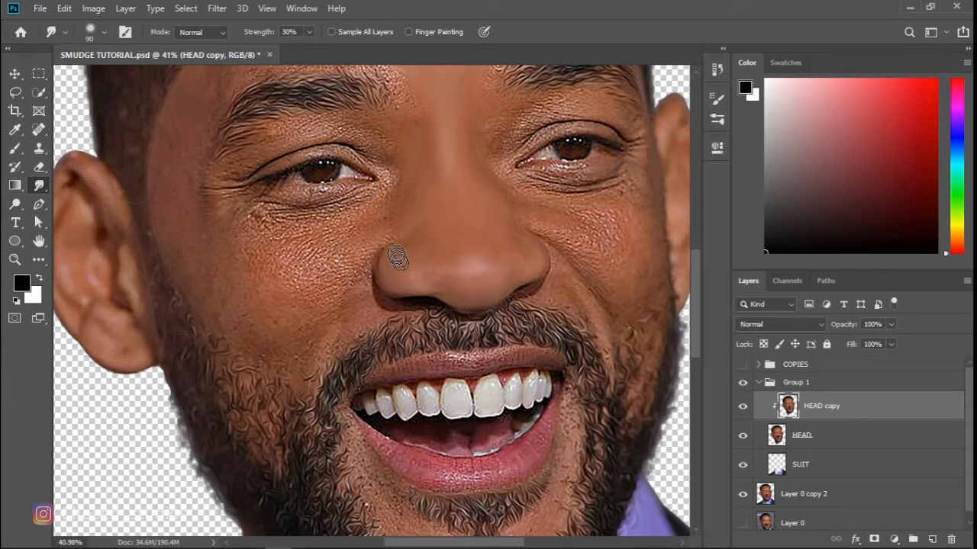
Step: Smooth the cheek on the image's left, from under the eye down to the beard, enlarging the smudge brush to 150 px
{"action": "mouse_move", "coordinate": [358, 236]}
{"action": "left_mouse_down"}
{"action": "mouse_move", "coordinate": [324, 255]}
{"action": "mouse_move", "coordinate": [274, 261]}
{"action": "mouse_move", "coordinate": [359, 235]}
{"action": "mouse_move", "coordinate": [379, 218]}
{"action": "mouse_move", "coordinate": [290, 274]}
{"action": "mouse_move", "coordinate": [262, 270]}
{"action": "mouse_move", "coordinate": [258, 255]}
{"action": "mouse_move", "coordinate": [318, 248]}
{"action": "mouse_move", "coordinate": [255, 261]}
{"action": "mouse_move", "coordinate": [266, 279]}
{"action": "mouse_move", "coordinate": [293, 282]}
{"action": "mouse_move", "coordinate": [331, 267]}
{"action": "mouse_move", "coordinate": [269, 298]}
{"action": "left_mouse_up"}
{"action": "key", "text": "bracketright"}
{"action": "mouse_move", "coordinate": [342, 272]}
{"action": "left_mouse_down"}
{"action": "mouse_move", "coordinate": [249, 296]}
{"action": "mouse_move", "coordinate": [320, 303]}
{"action": "mouse_move", "coordinate": [234, 273]}
{"action": "mouse_move", "coordinate": [245, 300]}
{"action": "mouse_move", "coordinate": [299, 338]}
{"action": "mouse_move", "coordinate": [314, 319]}
{"action": "mouse_move", "coordinate": [257, 336]}
{"action": "mouse_move", "coordinate": [274, 340]}
{"action": "mouse_move", "coordinate": [214, 268]}
{"action": "mouse_move", "coordinate": [226, 313]}
{"action": "mouse_move", "coordinate": [199, 233]}
{"action": "mouse_move", "coordinate": [176, 206]}
{"action": "mouse_move", "coordinate": [283, 239]}
{"action": "mouse_move", "coordinate": [243, 241]}
{"action": "mouse_move", "coordinate": [292, 241]}
{"action": "mouse_move", "coordinate": [363, 197]}
{"action": "left_mouse_up"}
{"action": "key", "text": "bracketright"}
{"action": "key", "text": "bracketright"}
{"action": "key", "text": "bracketleft"}
{"action": "key", "text": "bracketleft"}
{"action": "mouse_move", "coordinate": [337, 208]}
{"action": "left_mouse_down"}
{"action": "mouse_move", "coordinate": [263, 213]}
{"action": "mouse_move", "coordinate": [228, 202]}
{"action": "mouse_move", "coordinate": [278, 212]}
{"action": "mouse_move", "coordinate": [334, 206]}
{"action": "mouse_move", "coordinate": [248, 215]}
{"action": "mouse_move", "coordinate": [213, 202]}
{"action": "mouse_move", "coordinate": [223, 235]}
{"action": "mouse_move", "coordinate": [268, 233]}
{"action": "mouse_move", "coordinate": [231, 209]}
{"action": "mouse_move", "coordinate": [286, 233]}
{"action": "mouse_move", "coordinate": [229, 232]}
{"action": "mouse_move", "coordinate": [264, 256]}
{"action": "mouse_move", "coordinate": [312, 237]}
{"action": "left_mouse_up"}
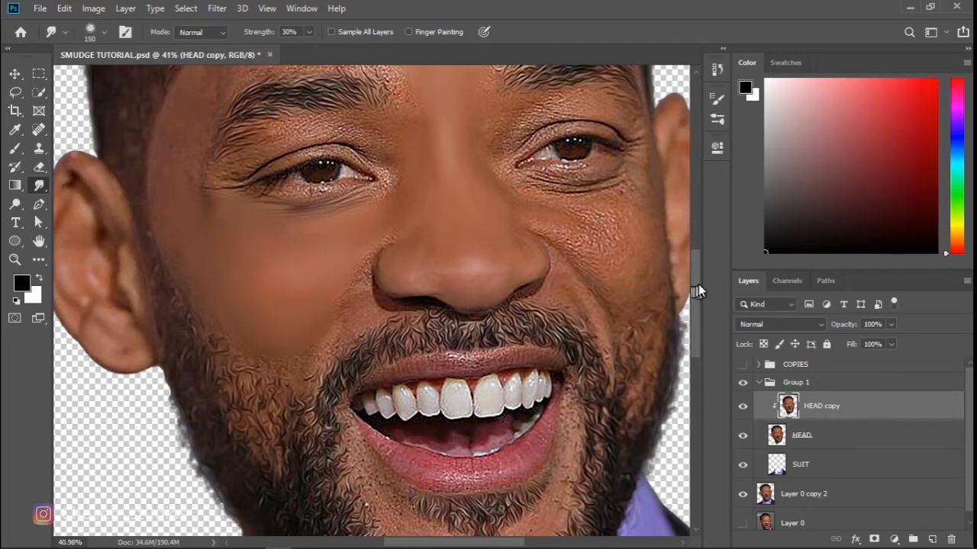
Step: Smudge the eyelid, inner corner and under-eye skin of the eye on the image's left with a 70–100 px brush
{"action": "left_click_drag", "start_coordinate": [698, 284], "coordinate": [696, 264]}
{"action": "key", "text": "bracketleft"}
{"action": "key", "text": "bracketleft"}
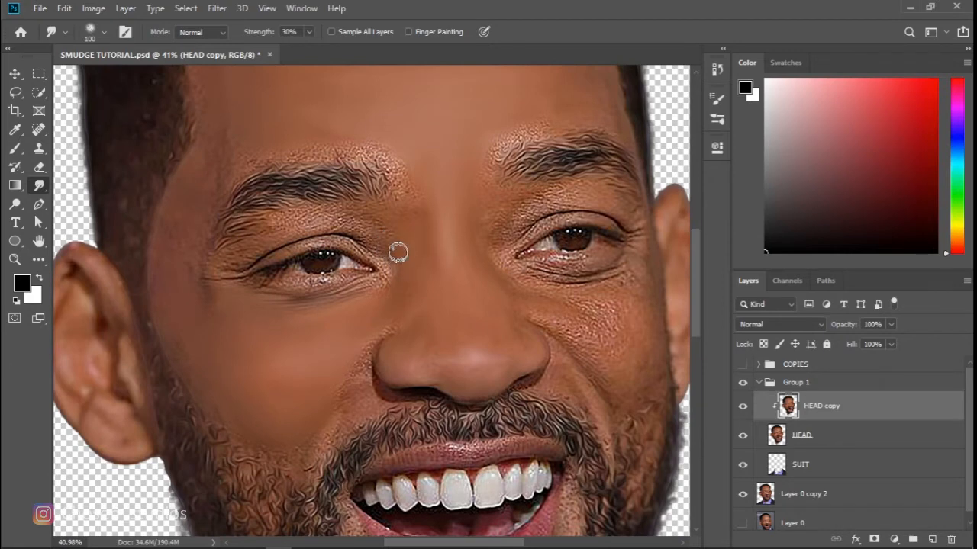
{"action": "key", "text": "bracketright"}
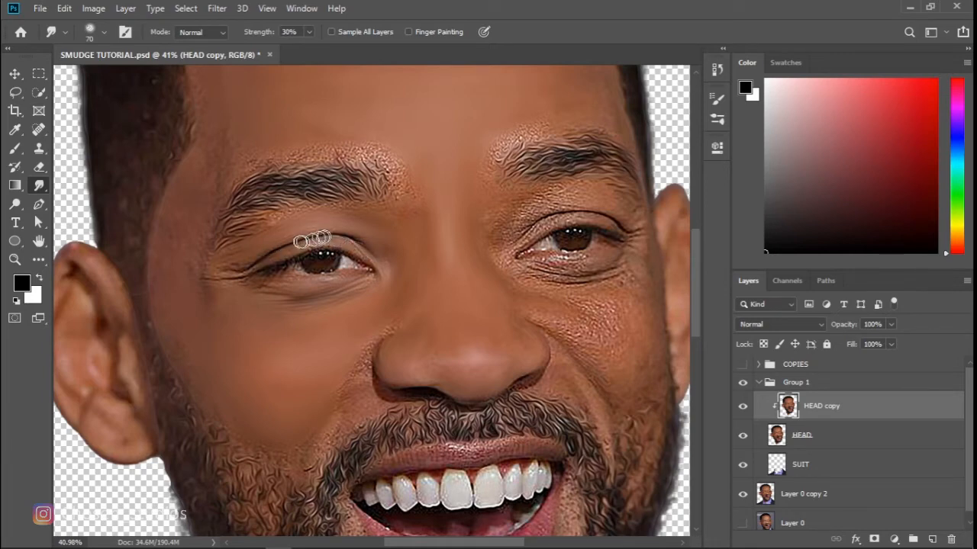
{"action": "key", "text": "bracketright"}
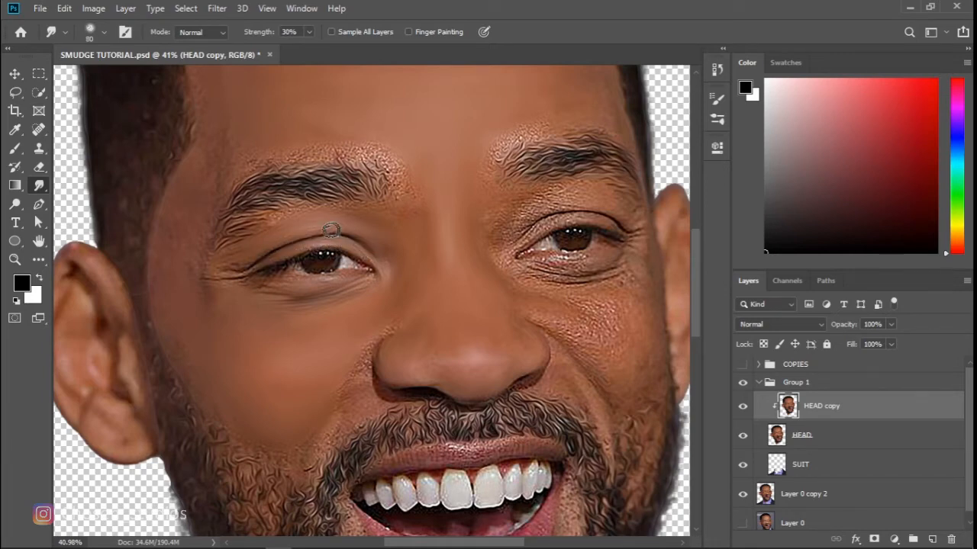
{"action": "mouse_move", "coordinate": [210, 262]}
{"action": "left_mouse_down"}
{"action": "mouse_move", "coordinate": [241, 272]}
{"action": "mouse_move", "coordinate": [224, 283]}
{"action": "mouse_move", "coordinate": [207, 270]}
{"action": "mouse_move", "coordinate": [299, 298]}
{"action": "left_mouse_up"}
{"action": "mouse_move", "coordinate": [360, 290]}
{"action": "left_mouse_down"}
{"action": "mouse_move", "coordinate": [323, 285]}
{"action": "mouse_move", "coordinate": [300, 299]}
{"action": "mouse_move", "coordinate": [392, 294]}
{"action": "left_mouse_up"}
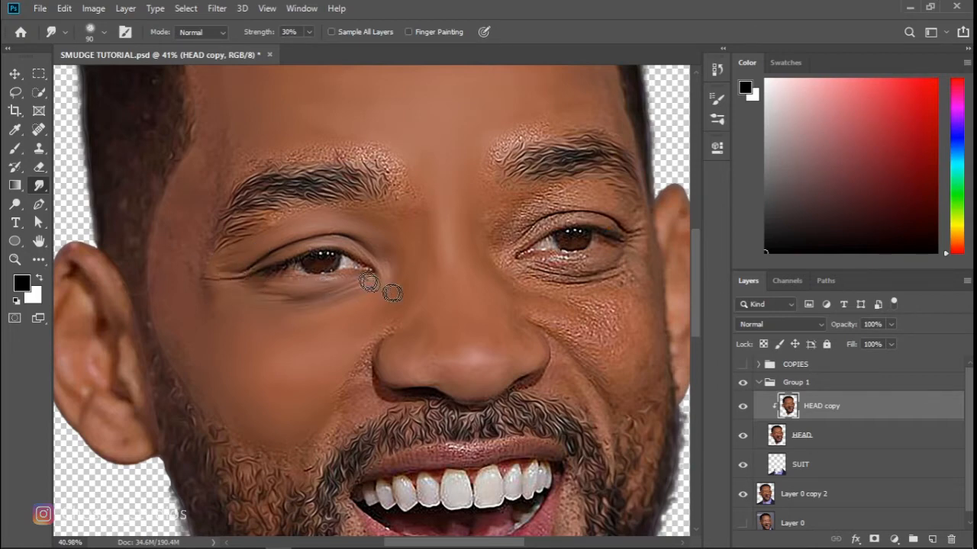
Step: Enlarge the smudge brush to 150 px and blend the temple and the skin around the eyebrow on the image's left
{"action": "key", "text": "bracketright"}
{"action": "key", "text": "bracketright"}
{"action": "key", "text": "bracketright"}
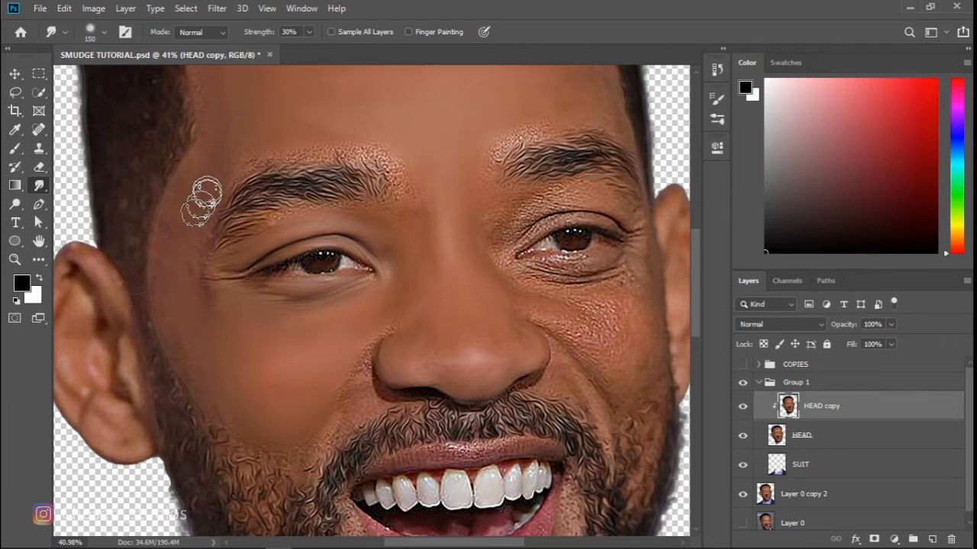
{"action": "mouse_move", "coordinate": [182, 233]}
{"action": "left_mouse_down"}
{"action": "mouse_move", "coordinate": [169, 301]}
{"action": "mouse_move", "coordinate": [187, 336]}
{"action": "mouse_move", "coordinate": [204, 311]}
{"action": "mouse_move", "coordinate": [185, 260]}
{"action": "mouse_move", "coordinate": [215, 176]}
{"action": "mouse_move", "coordinate": [253, 145]}
{"action": "mouse_move", "coordinate": [374, 141]}
{"action": "mouse_move", "coordinate": [429, 161]}
{"action": "mouse_move", "coordinate": [397, 155]}
{"action": "mouse_move", "coordinate": [416, 202]}
{"action": "mouse_move", "coordinate": [401, 150]}
{"action": "left_mouse_up"}
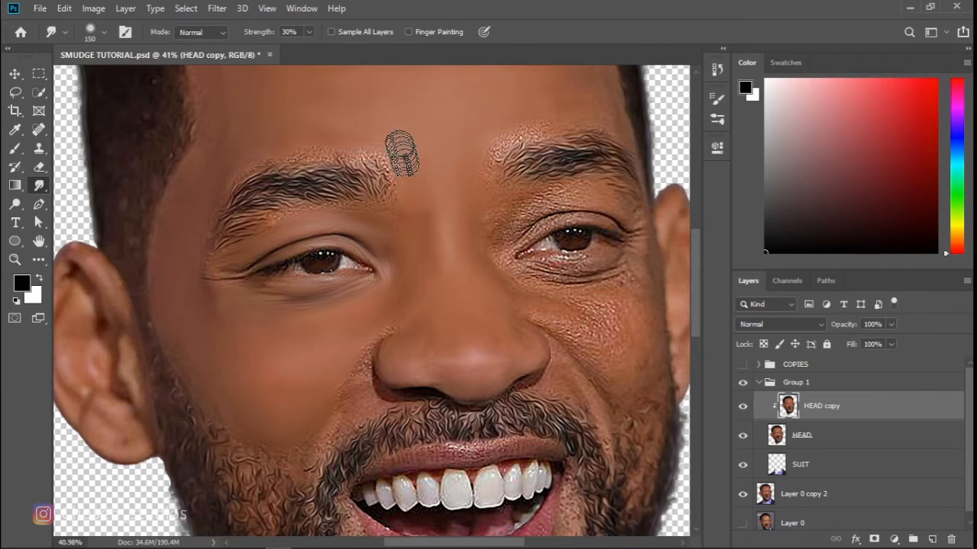
Step: Reduce the smudge brush to 100 px and smooth the fold beside the nostril down to the moustache on the image's left
{"action": "key", "text": "bracketleft"}
{"action": "mouse_move", "coordinate": [344, 359]}
{"action": "left_mouse_down"}
{"action": "mouse_move", "coordinate": [381, 323]}
{"action": "mouse_move", "coordinate": [370, 342]}
{"action": "left_mouse_up"}
{"action": "left_click_drag", "start_coordinate": [379, 381], "coordinate": [364, 360]}
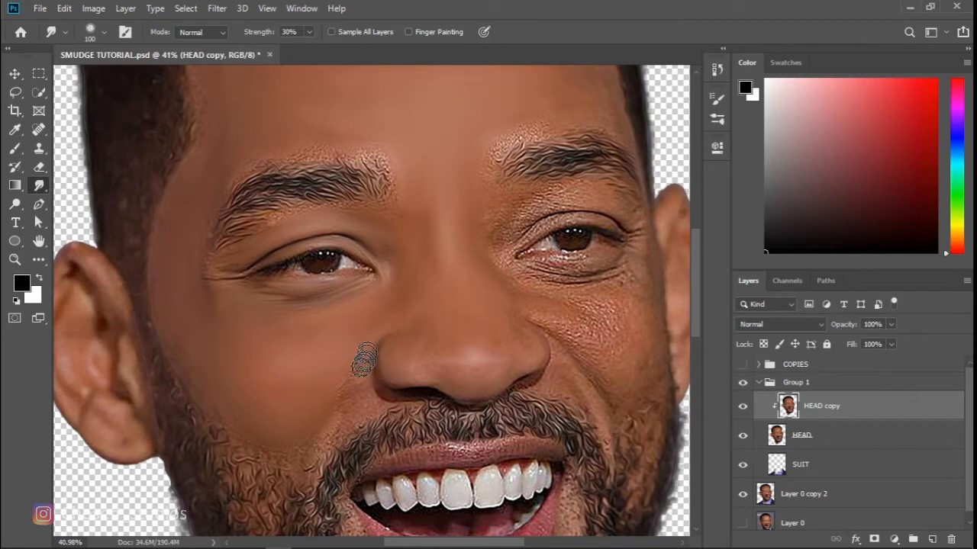
{"action": "mouse_move", "coordinate": [343, 397]}
{"action": "left_mouse_down"}
{"action": "mouse_move", "coordinate": [291, 451]}
{"action": "mouse_move", "coordinate": [300, 425]}
{"action": "mouse_move", "coordinate": [343, 415]}
{"action": "left_mouse_up"}
Step: Even out the cheek tones on the image's left, alternating between 100 px and 150 px smudge brush sizes
{"action": "key", "text": "bracketright"}
{"action": "key", "text": "bracketright"}
{"action": "mouse_move", "coordinate": [337, 348]}
{"action": "left_mouse_down"}
{"action": "mouse_move", "coordinate": [274, 367]}
{"action": "mouse_move", "coordinate": [321, 368]}
{"action": "mouse_move", "coordinate": [300, 399]}
{"action": "mouse_move", "coordinate": [335, 333]}
{"action": "mouse_move", "coordinate": [257, 338]}
{"action": "mouse_move", "coordinate": [291, 328]}
{"action": "left_mouse_up"}
{"action": "key", "text": "bracketleft"}
{"action": "key", "text": "bracketleft"}
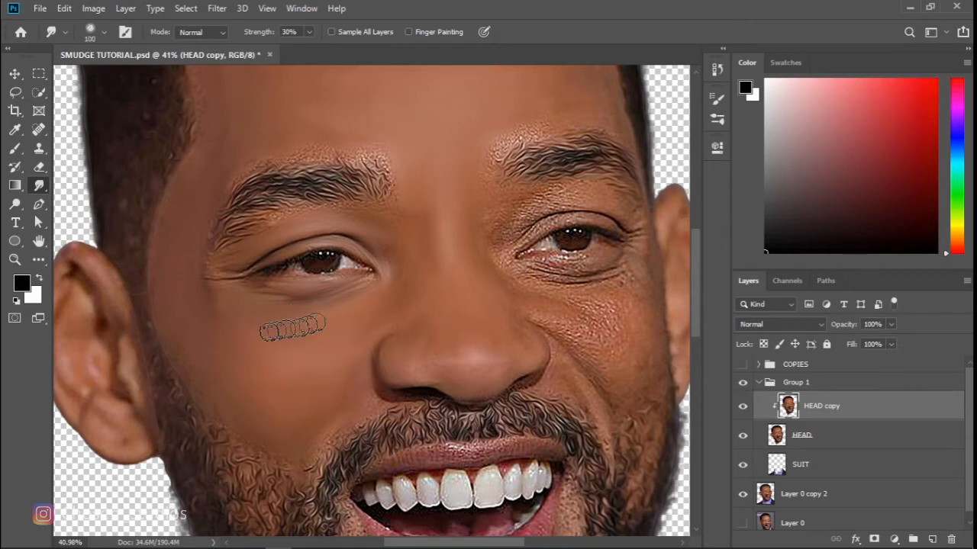
{"action": "key", "text": "bracketright"}
{"action": "mouse_move", "coordinate": [211, 325]}
{"action": "left_mouse_down"}
{"action": "mouse_move", "coordinate": [185, 347]}
{"action": "mouse_move", "coordinate": [280, 408]}
{"action": "left_mouse_up"}
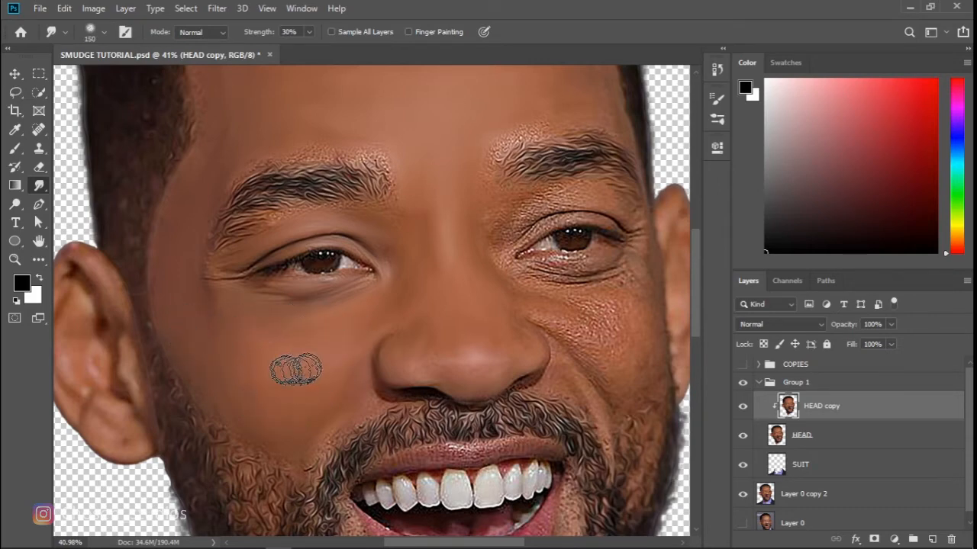
Step: Refine the skin beside the nose and at the outer eye corner on the image's left with a 100 px smudge brush
{"action": "key", "text": "bracketleft"}
{"action": "key", "text": "bracketleft"}
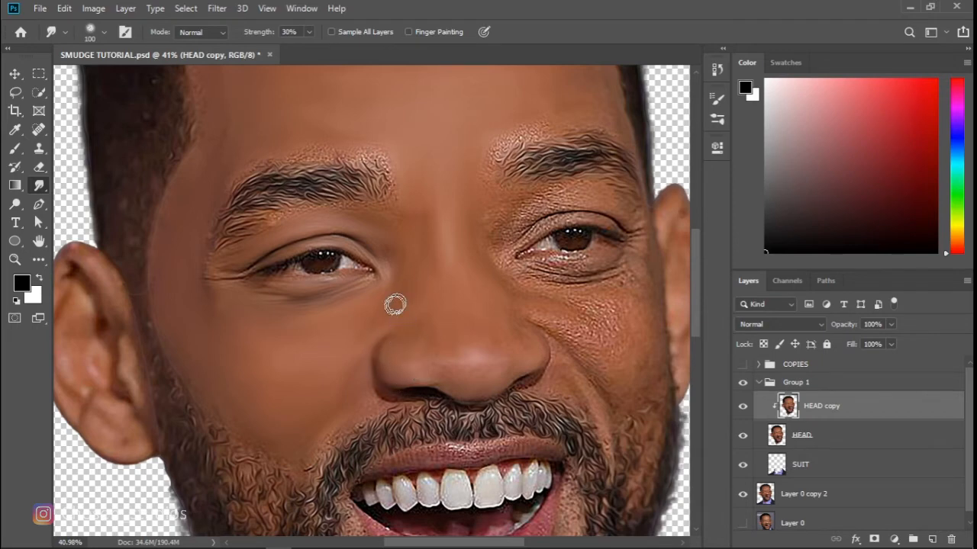
{"action": "key", "text": "bracketleft"}
{"action": "key", "text": "bracketleft"}
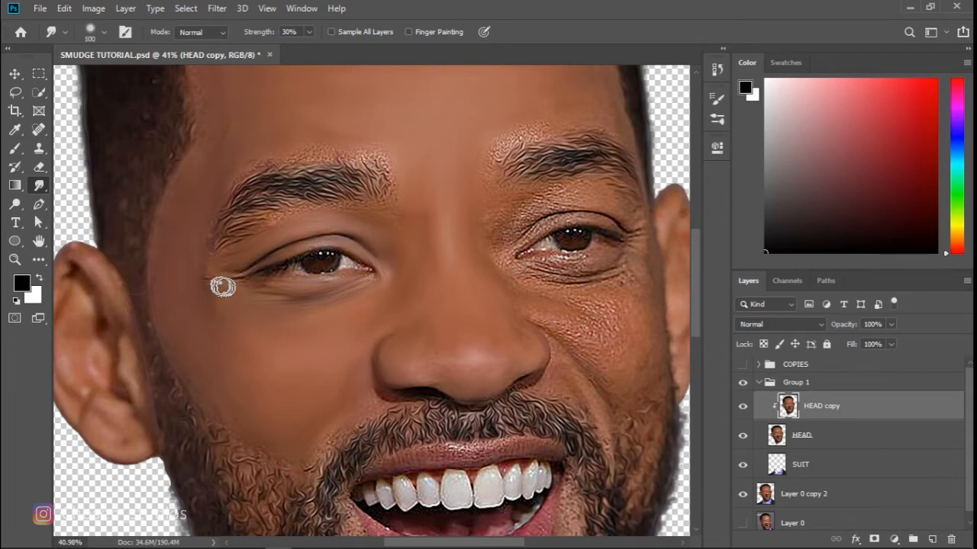
{"action": "mouse_move", "coordinate": [223, 286]}
{"action": "left_mouse_down"}
{"action": "mouse_move", "coordinate": [213, 293]}
{"action": "mouse_move", "coordinate": [220, 283]}
{"action": "mouse_move", "coordinate": [188, 272]}
{"action": "left_mouse_up"}
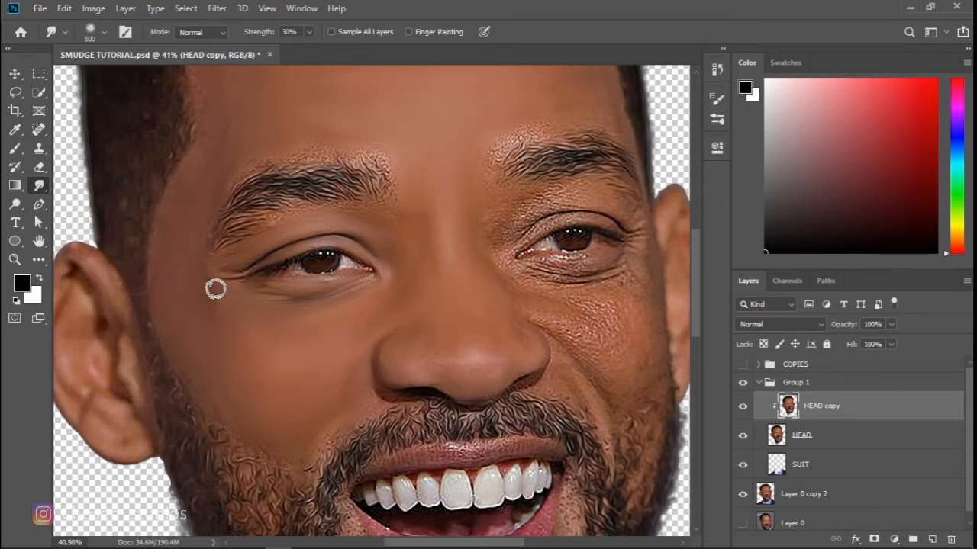
Step: Smooth the cheek and the upper smile fold on the image's right with a 125 px, then 90 px smudge brush
{"action": "scroll", "coordinate": [686, 298], "scroll_direction": "up", "scroll_amount": 2}
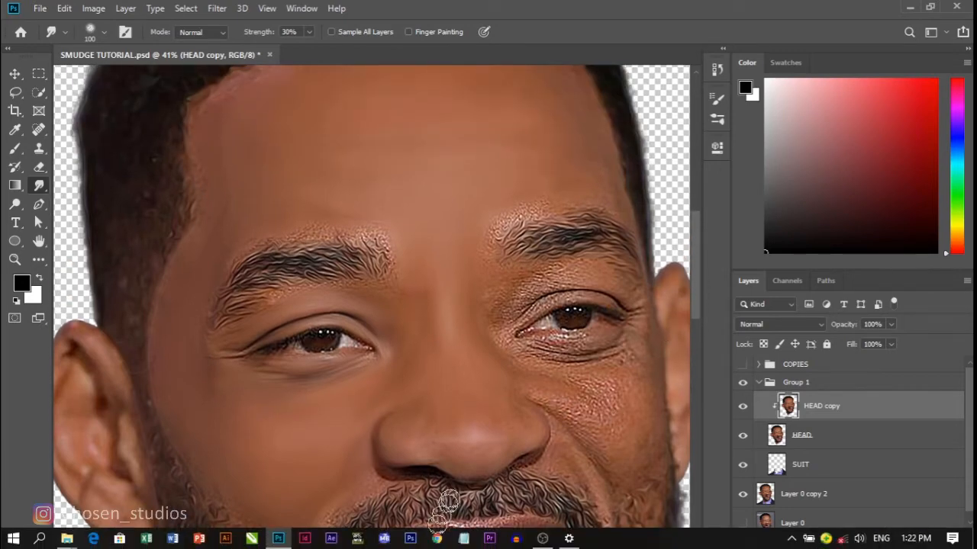
{"action": "scroll", "coordinate": [328, 439], "scroll_direction": "right", "scroll_amount": 6}
{"action": "key", "text": "bracketright"}
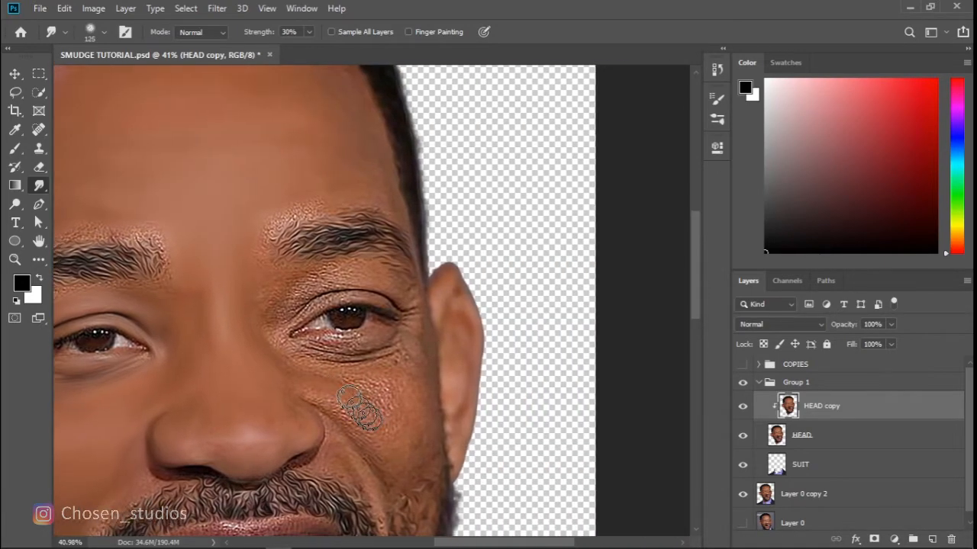
{"action": "mouse_move", "coordinate": [359, 408]}
{"action": "left_mouse_down"}
{"action": "mouse_move", "coordinate": [386, 430]}
{"action": "mouse_move", "coordinate": [353, 389]}
{"action": "mouse_move", "coordinate": [386, 387]}
{"action": "left_mouse_up"}
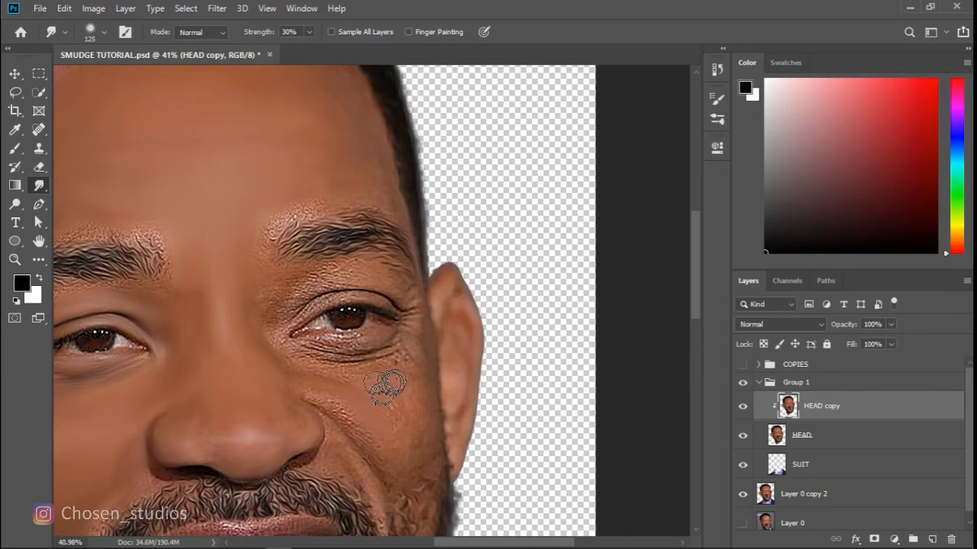
{"action": "key", "text": "bracketleft"}
{"action": "key", "text": "bracketleft"}
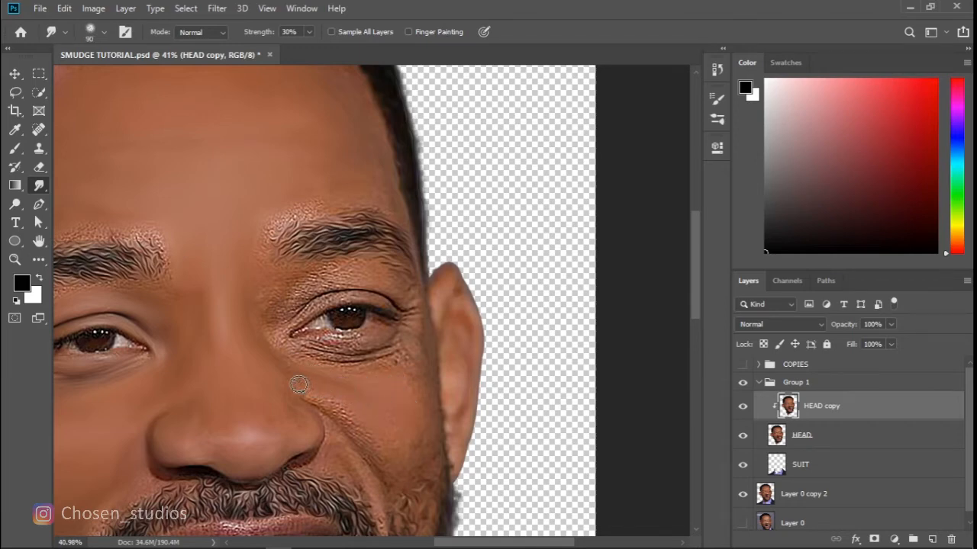
{"action": "left_click_drag", "start_coordinate": [336, 404], "coordinate": [355, 413]}
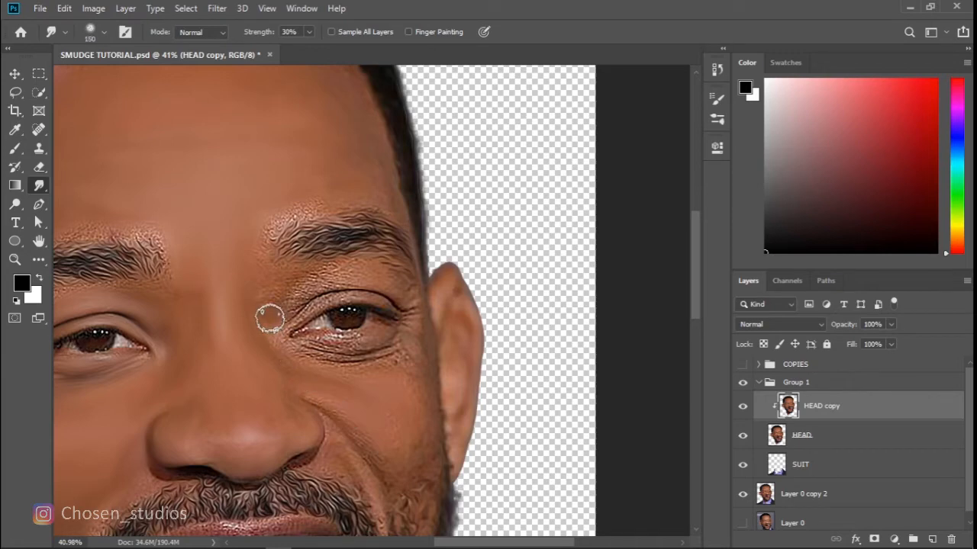
Step: Blend the inner corner and under-eye skin of the eye on the image's right, reducing the smudge brush to 100 px
{"action": "key", "text": "bracketleft"}
{"action": "key", "text": "bracketleft"}
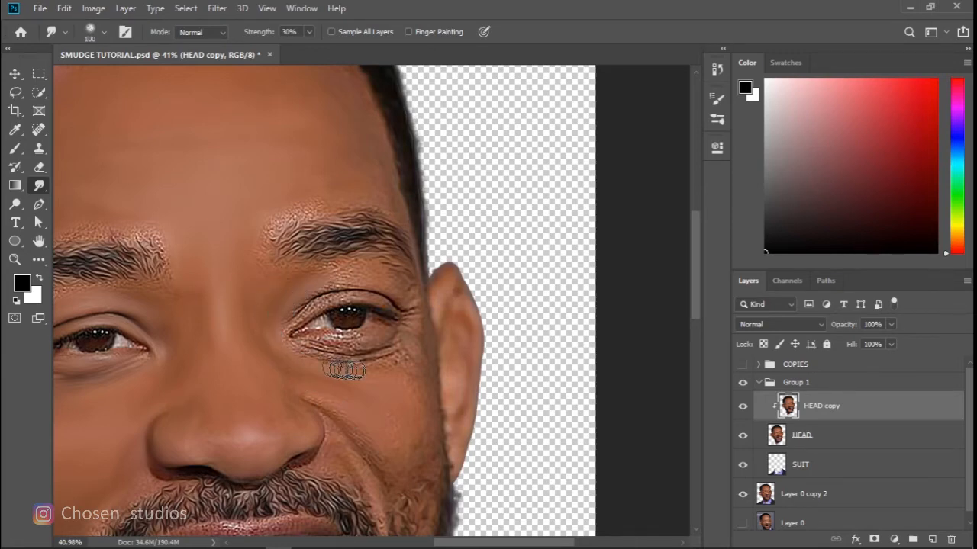
{"action": "key", "text": "bracketleft"}
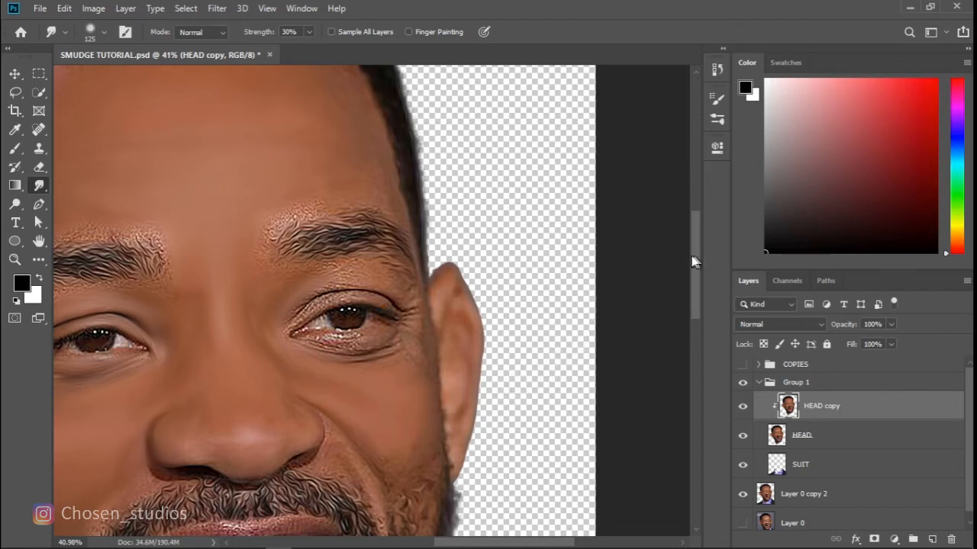
Step: Smudge the smile line and lower cheek above the beard on the image's right with a 125 px brush
{"action": "mouse_move", "coordinate": [692, 261]}
{"action": "left_mouse_down"}
{"action": "mouse_move", "coordinate": [691, 328]}
{"action": "mouse_move", "coordinate": [691, 308]}
{"action": "left_mouse_up"}
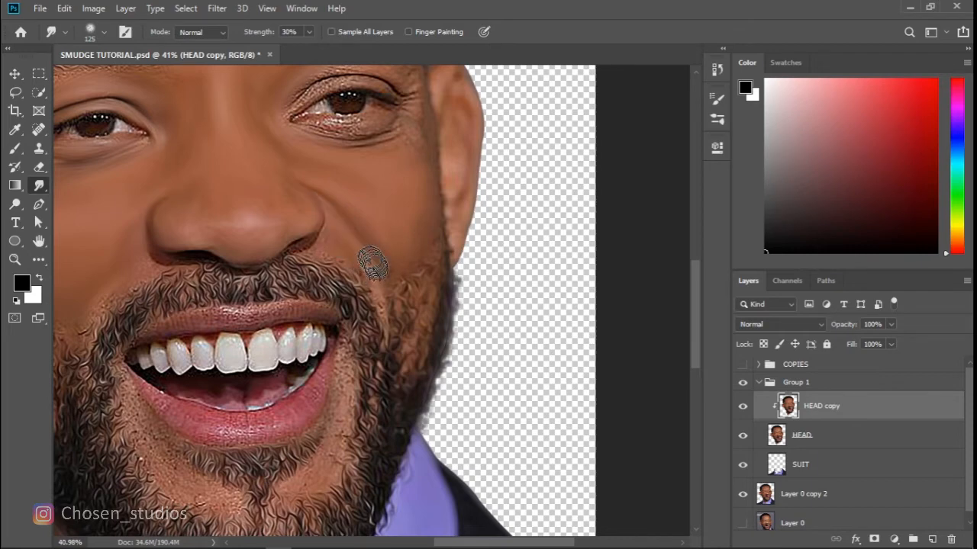
{"action": "mouse_move", "coordinate": [373, 263]}
{"action": "left_mouse_down"}
{"action": "mouse_move", "coordinate": [397, 248]}
{"action": "mouse_move", "coordinate": [360, 223]}
{"action": "mouse_move", "coordinate": [369, 248]}
{"action": "mouse_move", "coordinate": [337, 193]}
{"action": "left_mouse_up"}
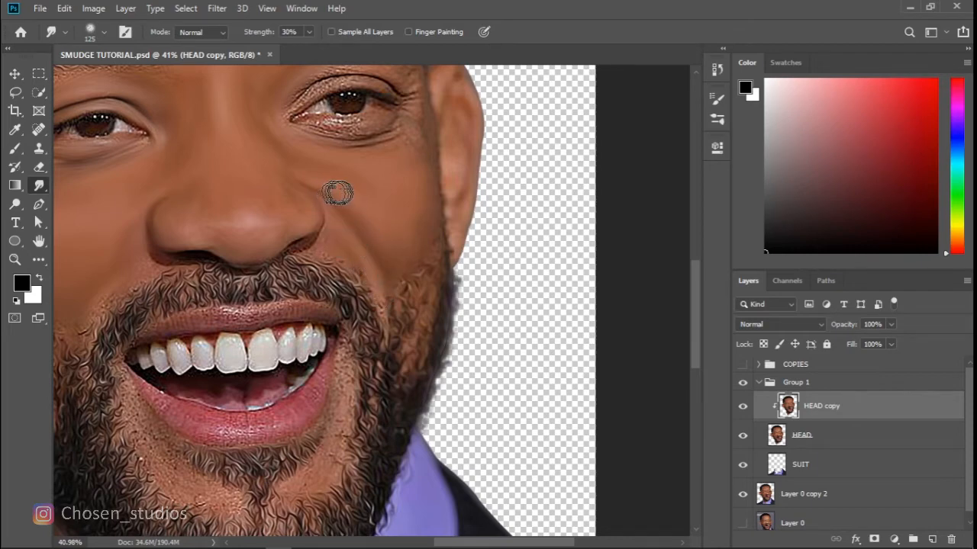
Step: Reduce the smudge brush to 90 px and smooth the eyelid, eye bag and outer eye corner on the image's right
{"action": "key", "text": "bracketleft"}
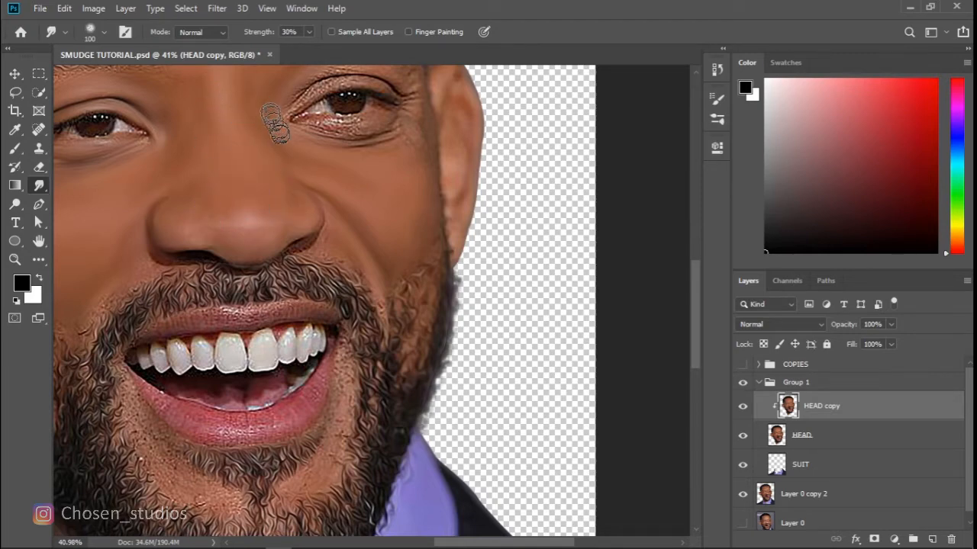
{"action": "key", "text": "bracketleft"}
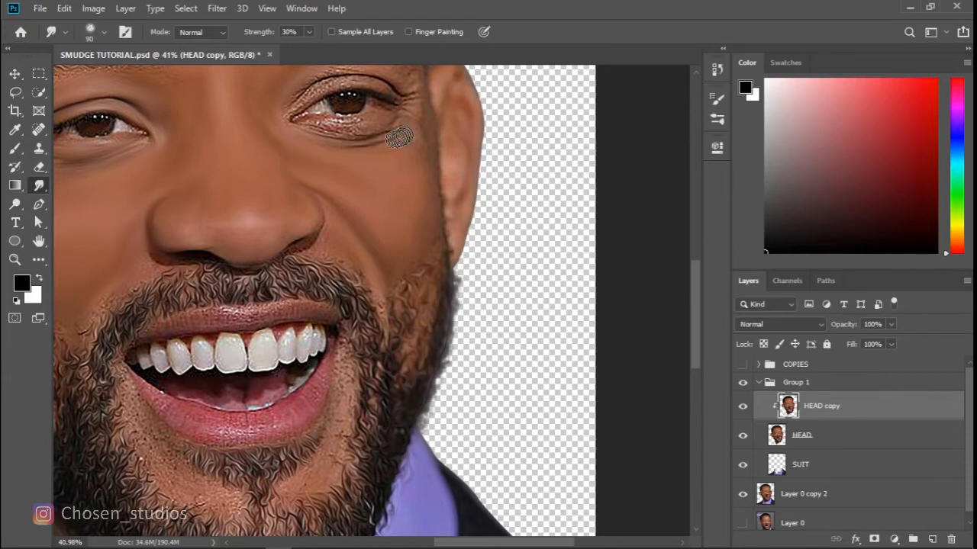
{"action": "scroll", "coordinate": [694, 305], "scroll_direction": "up", "scroll_amount": 5}
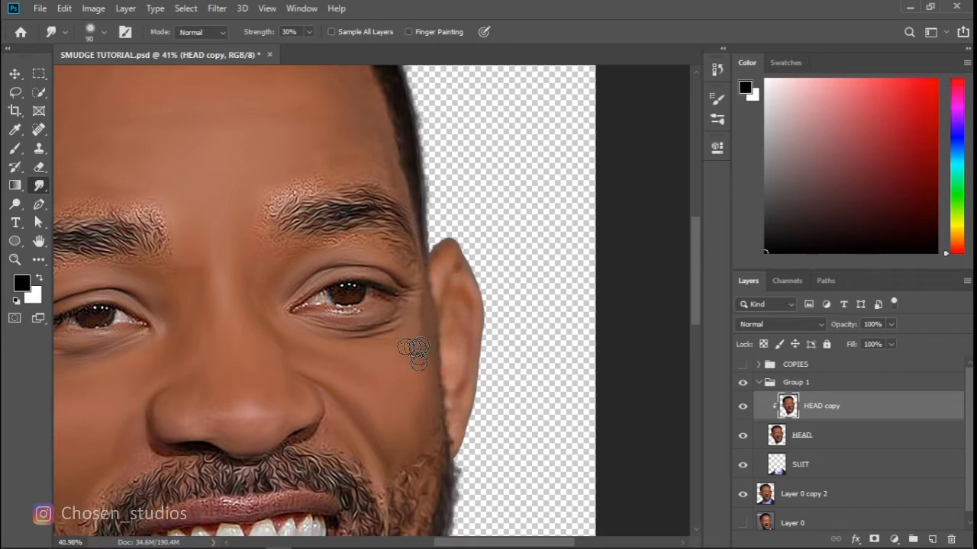
Step: Refine the under-eye skin on the image's right with a 60 px smudge brush and smooth the forehead with a 150 px brush
{"action": "key", "text": "bracketleft"}
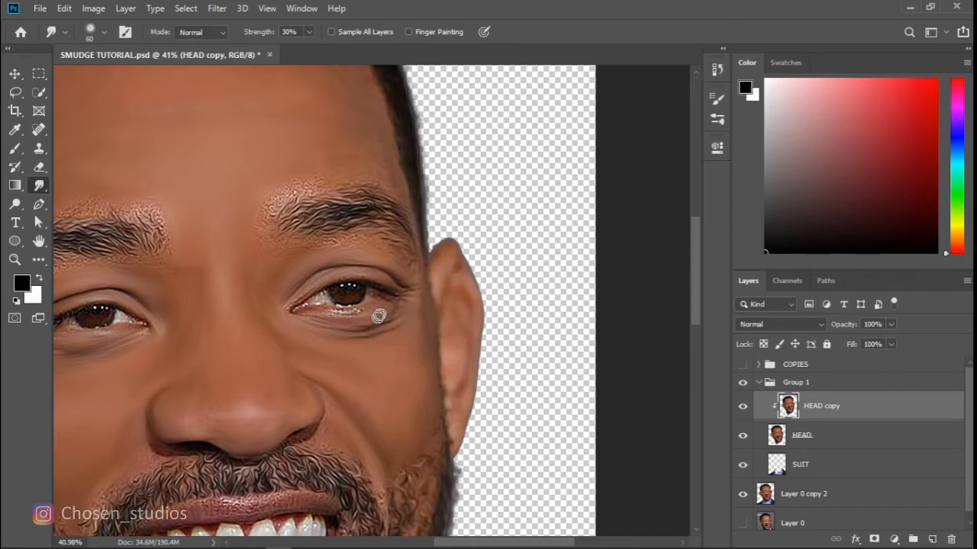
{"action": "key", "text": "bracketleft"}
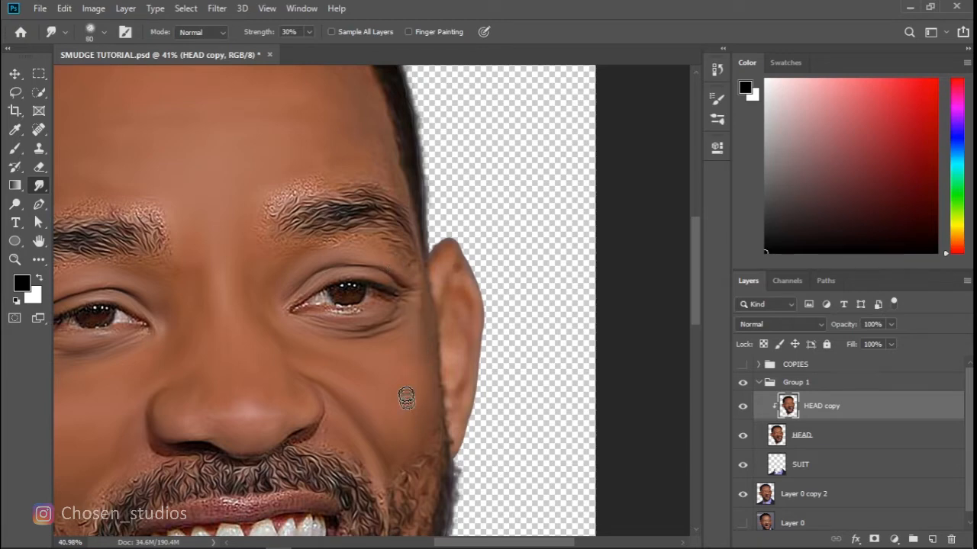
{"action": "left_click_drag", "start_coordinate": [696, 309], "coordinate": [695, 269]}
{"action": "key", "text": "bracketright"}
{"action": "key", "text": "bracketright"}
{"action": "key", "text": "bracketright"}
{"action": "key", "text": "bracketright"}
{"action": "mouse_move", "coordinate": [356, 285]}
{"action": "left_mouse_down"}
{"action": "mouse_move", "coordinate": [377, 333]}
{"action": "mouse_move", "coordinate": [264, 214]}
{"action": "mouse_move", "coordinate": [165, 216]}
{"action": "mouse_move", "coordinate": [214, 283]}
{"action": "mouse_move", "coordinate": [227, 330]}
{"action": "left_mouse_up"}
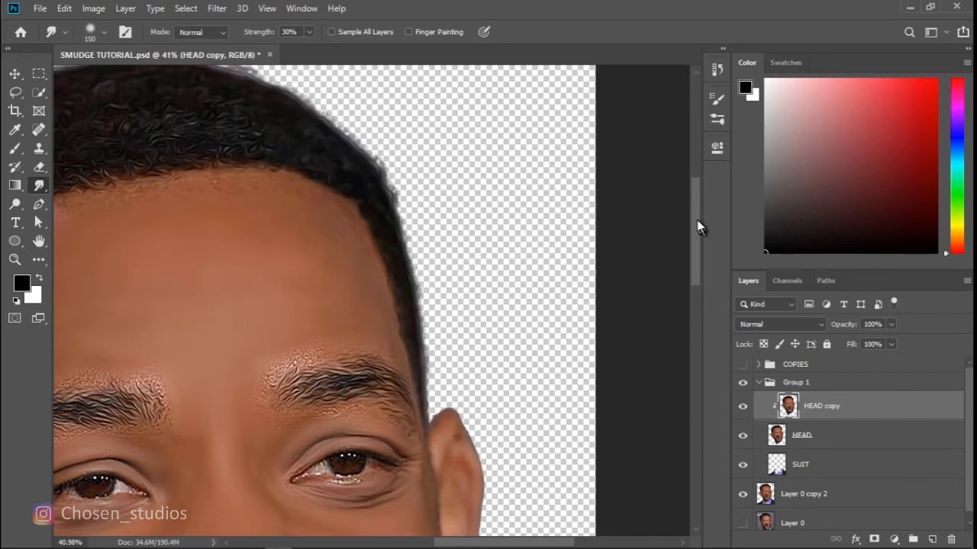
Step: Smudge the bare chin skin below the lower lip, on both sides of the soul patch, with a 125 px brush
{"action": "left_click_drag", "start_coordinate": [696, 220], "coordinate": [696, 336]}
{"action": "left_click_drag", "start_coordinate": [471, 543], "coordinate": [444, 543]}
{"action": "mouse_move", "coordinate": [296, 339]}
{"action": "left_mouse_down"}
{"action": "mouse_move", "coordinate": [270, 278]}
{"action": "mouse_move", "coordinate": [295, 337]}
{"action": "left_mouse_up"}
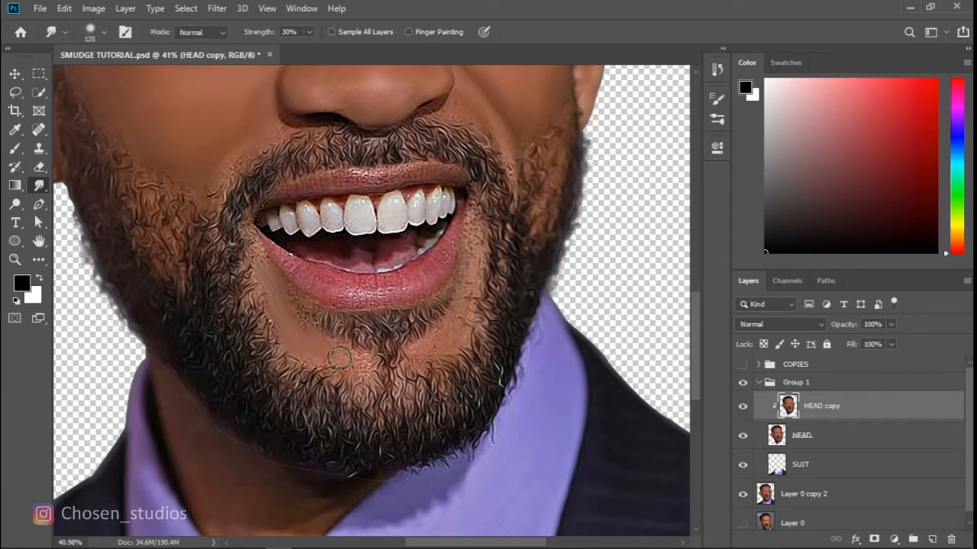
{"action": "mouse_move", "coordinate": [434, 342]}
{"action": "left_mouse_down"}
{"action": "mouse_move", "coordinate": [454, 323]}
{"action": "mouse_move", "coordinate": [471, 289]}
{"action": "left_mouse_up"}
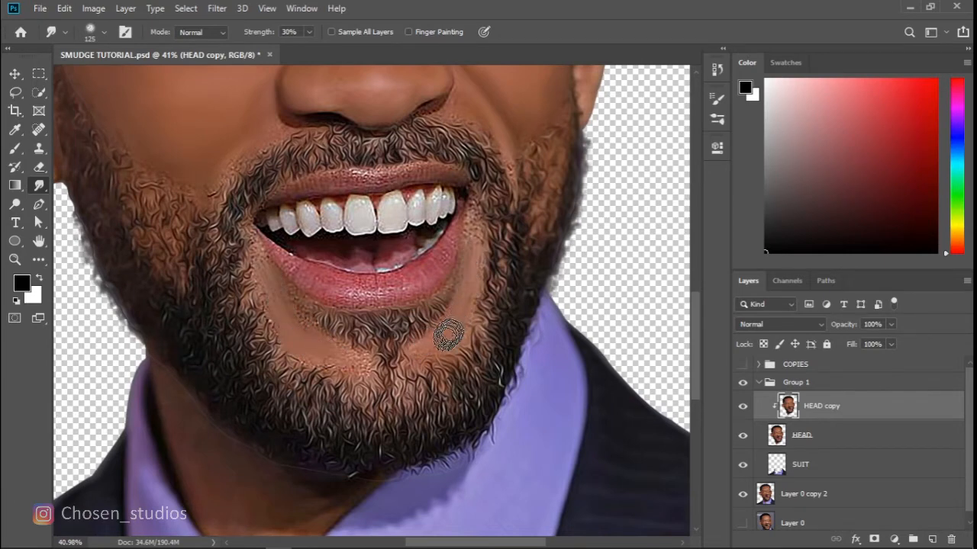
Step: Reduce the smudge brush to 100 px and smooth the ear on the image's right
{"action": "left_click_drag", "start_coordinate": [695, 347], "coordinate": [695, 277]}
{"action": "key", "text": "bracketleft"}
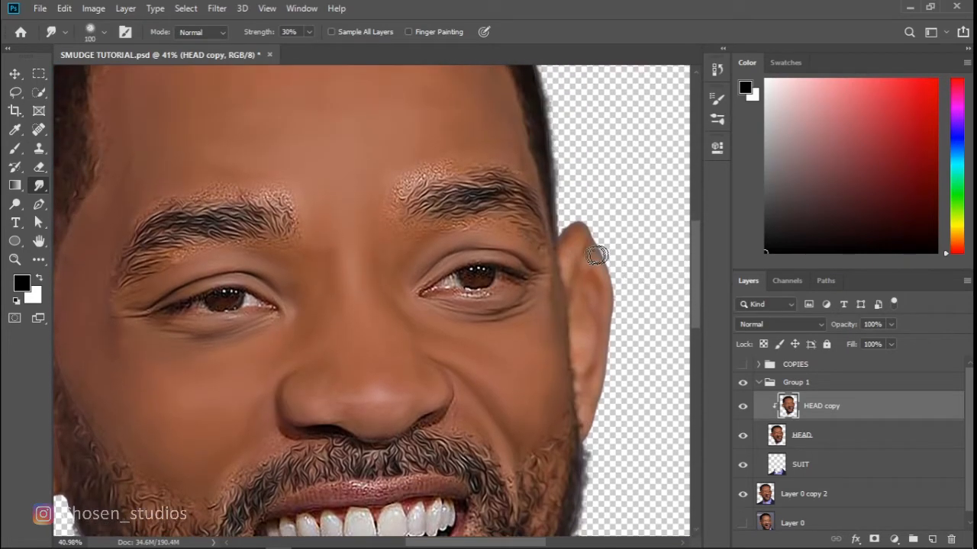
{"action": "mouse_move", "coordinate": [596, 248]}
{"action": "left_mouse_down"}
{"action": "mouse_move", "coordinate": [605, 298]}
{"action": "mouse_move", "coordinate": [579, 330]}
{"action": "left_mouse_up"}
Step: Smooth the folds, rim and lobe of the ear on the image's left with a 90 px, then 100 px smudge brush
{"action": "left_click_drag", "start_coordinate": [447, 544], "coordinate": [399, 542]}
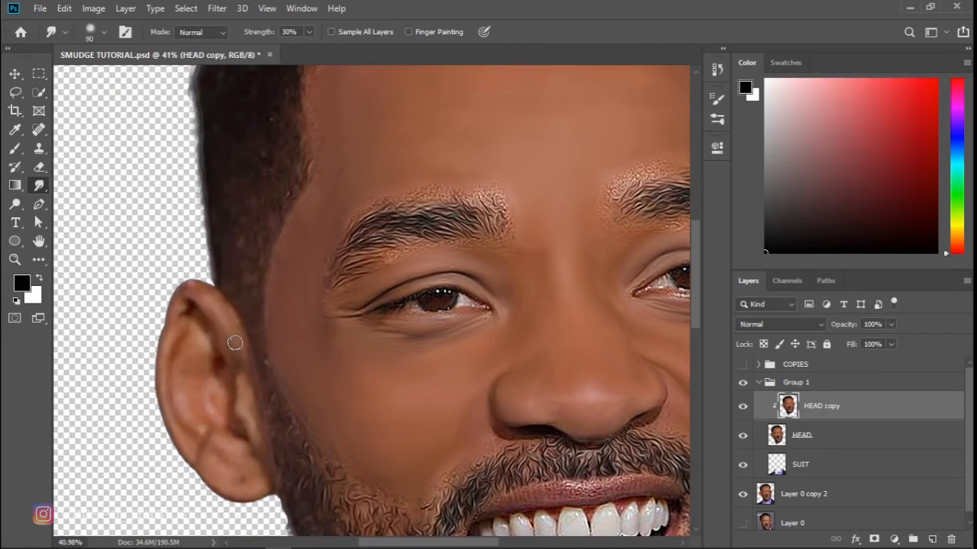
{"action": "key", "text": "bracketright"}
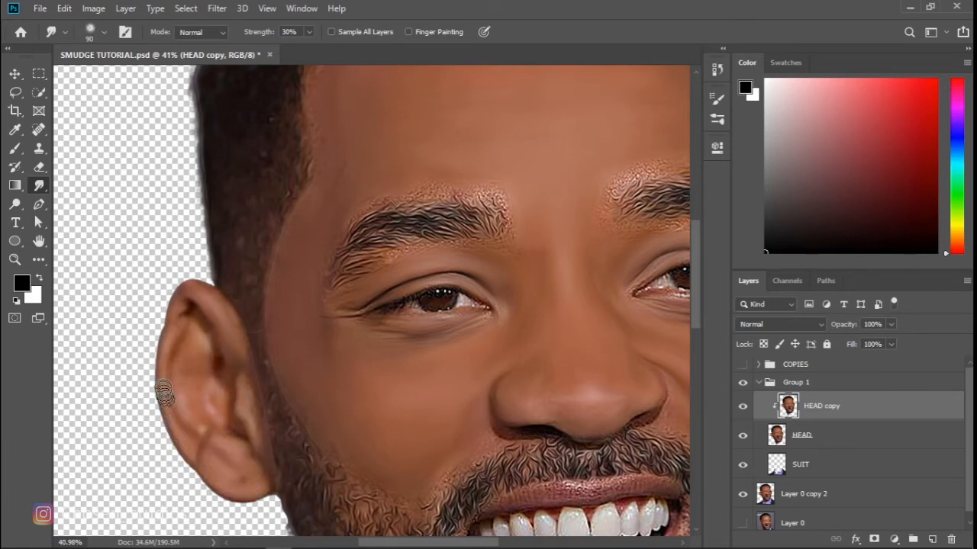
{"action": "mouse_move", "coordinate": [200, 316]}
{"action": "left_mouse_down"}
{"action": "mouse_move", "coordinate": [202, 373]}
{"action": "mouse_move", "coordinate": [192, 344]}
{"action": "mouse_move", "coordinate": [193, 419]}
{"action": "mouse_move", "coordinate": [207, 398]}
{"action": "mouse_move", "coordinate": [229, 408]}
{"action": "mouse_move", "coordinate": [234, 431]}
{"action": "mouse_move", "coordinate": [222, 403]}
{"action": "mouse_move", "coordinate": [240, 358]}
{"action": "mouse_move", "coordinate": [247, 398]}
{"action": "left_mouse_up"}
{"action": "key", "text": "bracketright"}
{"action": "mouse_move", "coordinate": [234, 326]}
{"action": "left_mouse_down"}
{"action": "mouse_move", "coordinate": [169, 303]}
{"action": "mouse_move", "coordinate": [155, 342]}
{"action": "mouse_move", "coordinate": [165, 425]}
{"action": "mouse_move", "coordinate": [195, 474]}
{"action": "left_mouse_up"}
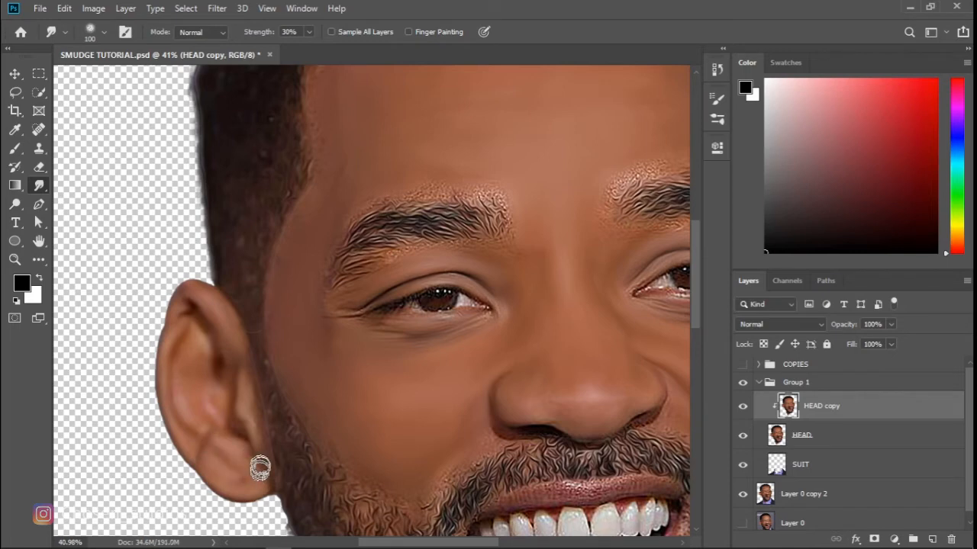
Step: Smooth the neck skin between beard and shirt collar with a 200 px smudge brush, reducing it to 150 px near the collar
{"action": "left_click_drag", "start_coordinate": [694, 263], "coordinate": [695, 365]}
{"action": "key", "text": "bracketright"}
{"action": "key", "text": "bracketright"}
{"action": "key", "text": "bracketright"}
{"action": "key", "text": "bracketright"}
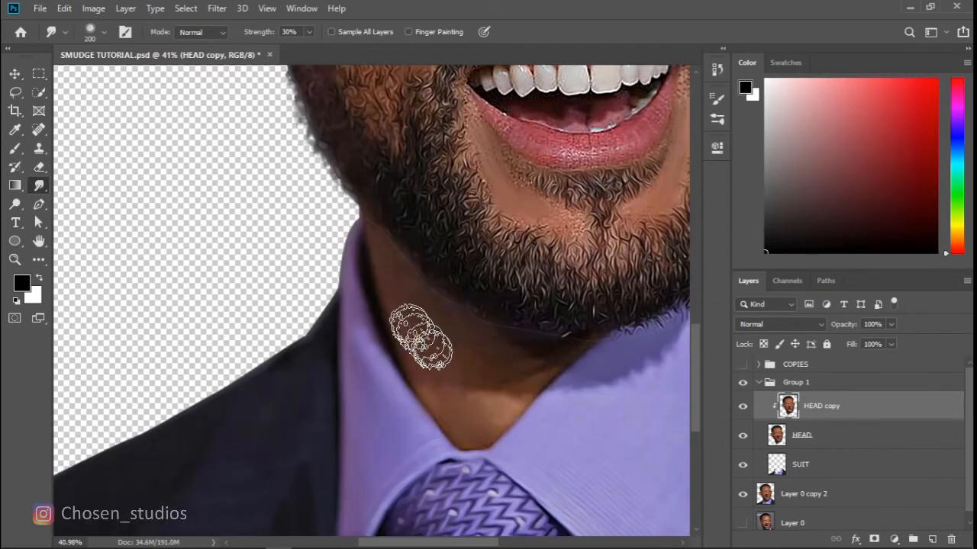
{"action": "mouse_move", "coordinate": [420, 337]}
{"action": "left_mouse_down"}
{"action": "mouse_move", "coordinate": [360, 254]}
{"action": "mouse_move", "coordinate": [408, 365]}
{"action": "mouse_move", "coordinate": [467, 438]}
{"action": "mouse_move", "coordinate": [504, 435]}
{"action": "mouse_move", "coordinate": [526, 395]}
{"action": "mouse_move", "coordinate": [566, 362]}
{"action": "mouse_move", "coordinate": [438, 374]}
{"action": "mouse_move", "coordinate": [507, 363]}
{"action": "mouse_move", "coordinate": [545, 368]}
{"action": "mouse_move", "coordinate": [514, 400]}
{"action": "mouse_move", "coordinate": [450, 397]}
{"action": "mouse_move", "coordinate": [491, 424]}
{"action": "mouse_move", "coordinate": [522, 406]}
{"action": "mouse_move", "coordinate": [472, 424]}
{"action": "mouse_move", "coordinate": [442, 416]}
{"action": "mouse_move", "coordinate": [372, 266]}
{"action": "mouse_move", "coordinate": [461, 342]}
{"action": "mouse_move", "coordinate": [507, 358]}
{"action": "mouse_move", "coordinate": [410, 301]}
{"action": "mouse_move", "coordinate": [366, 248]}
{"action": "mouse_move", "coordinate": [430, 389]}
{"action": "mouse_move", "coordinate": [455, 413]}
{"action": "mouse_move", "coordinate": [484, 414]}
{"action": "mouse_move", "coordinate": [551, 367]}
{"action": "mouse_move", "coordinate": [495, 428]}
{"action": "mouse_move", "coordinate": [426, 424]}
{"action": "mouse_move", "coordinate": [438, 412]}
{"action": "mouse_move", "coordinate": [381, 287]}
{"action": "mouse_move", "coordinate": [519, 367]}
{"action": "mouse_move", "coordinate": [557, 361]}
{"action": "mouse_move", "coordinate": [500, 392]}
{"action": "mouse_move", "coordinate": [417, 364]}
{"action": "mouse_move", "coordinate": [442, 377]}
{"action": "mouse_move", "coordinate": [438, 387]}
{"action": "mouse_move", "coordinate": [375, 315]}
{"action": "mouse_move", "coordinate": [365, 282]}
{"action": "mouse_move", "coordinate": [422, 408]}
{"action": "mouse_move", "coordinate": [491, 435]}
{"action": "mouse_move", "coordinate": [526, 401]}
{"action": "mouse_move", "coordinate": [402, 312]}
{"action": "mouse_move", "coordinate": [374, 245]}
{"action": "mouse_move", "coordinate": [495, 345]}
{"action": "mouse_move", "coordinate": [487, 342]}
{"action": "mouse_move", "coordinate": [462, 319]}
{"action": "mouse_move", "coordinate": [579, 356]}
{"action": "mouse_move", "coordinate": [499, 389]}
{"action": "mouse_move", "coordinate": [519, 399]}
{"action": "mouse_move", "coordinate": [457, 448]}
{"action": "left_mouse_up"}
{"action": "key", "text": "bracketleft"}
{"action": "key", "text": "bracketleft"}
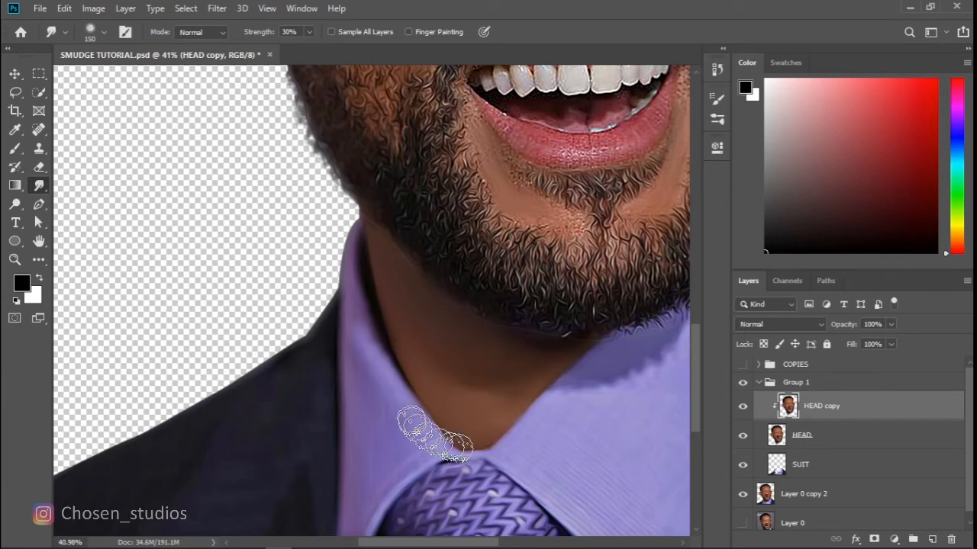
{"action": "mouse_move", "coordinate": [412, 421]}
{"action": "left_mouse_down"}
{"action": "mouse_move", "coordinate": [371, 267]}
{"action": "mouse_move", "coordinate": [488, 382]}
{"action": "left_mouse_up"}
Step: Touch up the earlobe edge and blend the hairline corner on the image's left with a 90 px, then 100 px smudge brush
{"action": "left_click_drag", "start_coordinate": [693, 414], "coordinate": [695, 328]}
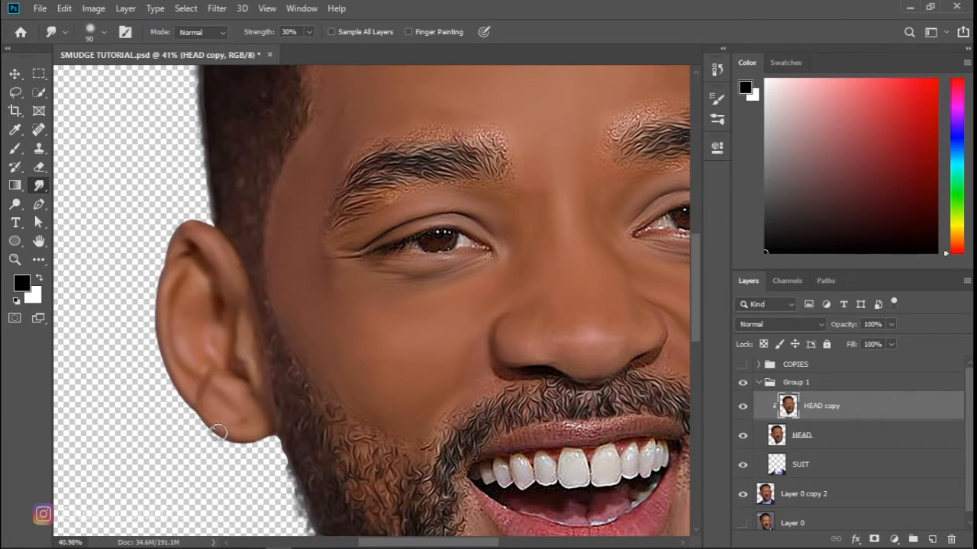
{"action": "left_click_drag", "start_coordinate": [698, 324], "coordinate": [692, 254]}
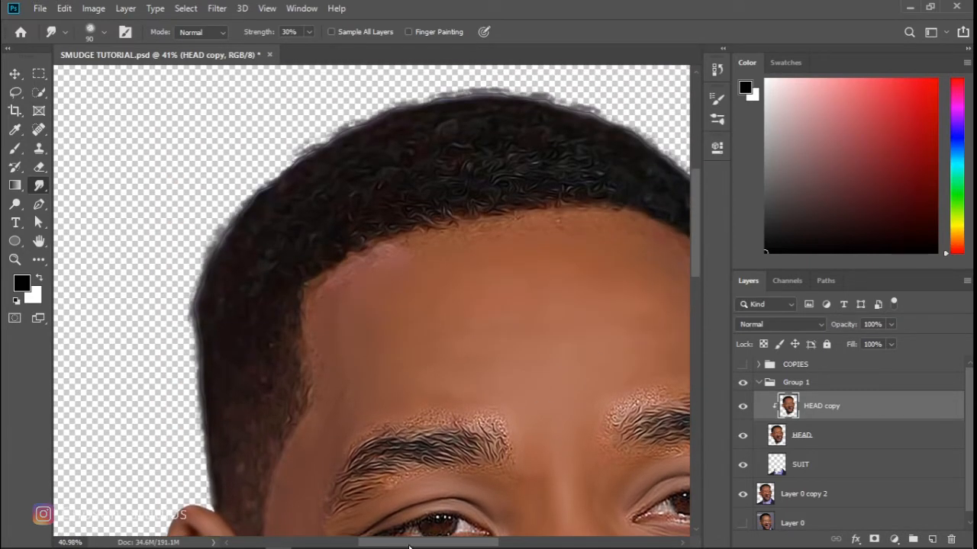
{"action": "left_click_drag", "start_coordinate": [441, 542], "coordinate": [460, 541]}
{"action": "key", "text": "]"}
{"action": "key", "text": "bracketleft"}
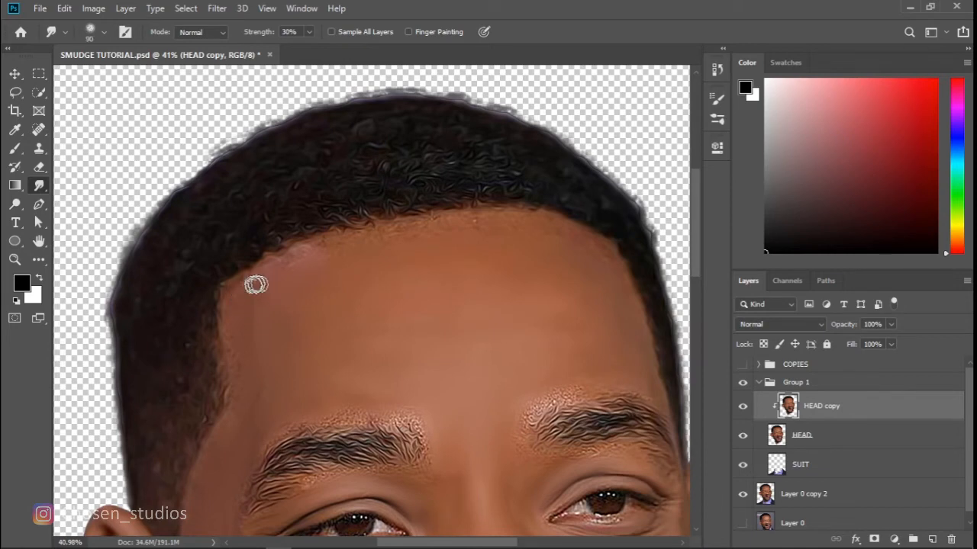
{"action": "key", "text": "bracketright"}
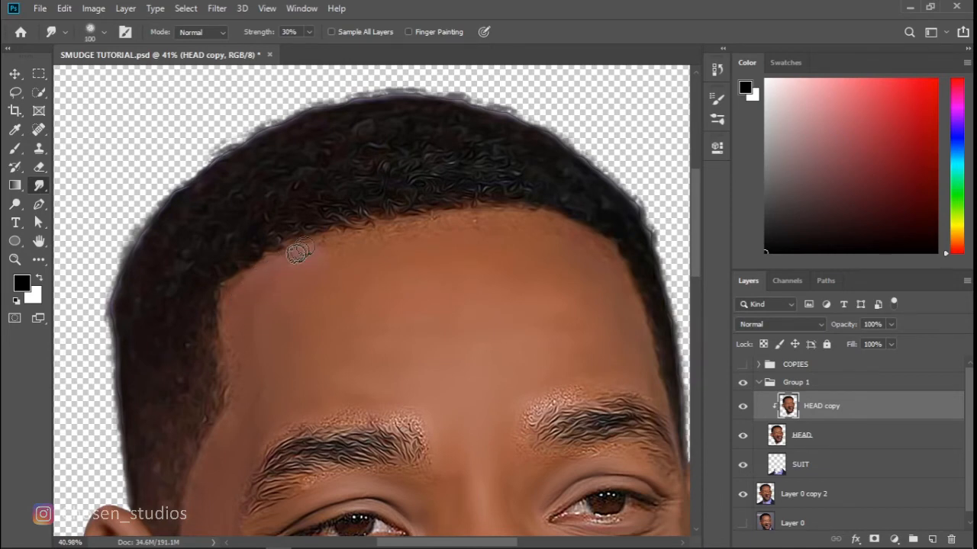
Step: Enlarge the smudge brush to 150 px and smooth the upper forehead just below the middle of the hairline
{"action": "key", "text": "bracketright"}
{"action": "key", "text": "bracketright"}
{"action": "key", "text": "bracketright"}
{"action": "key", "text": "bracketright"}
{"action": "key", "text": "bracketright"}
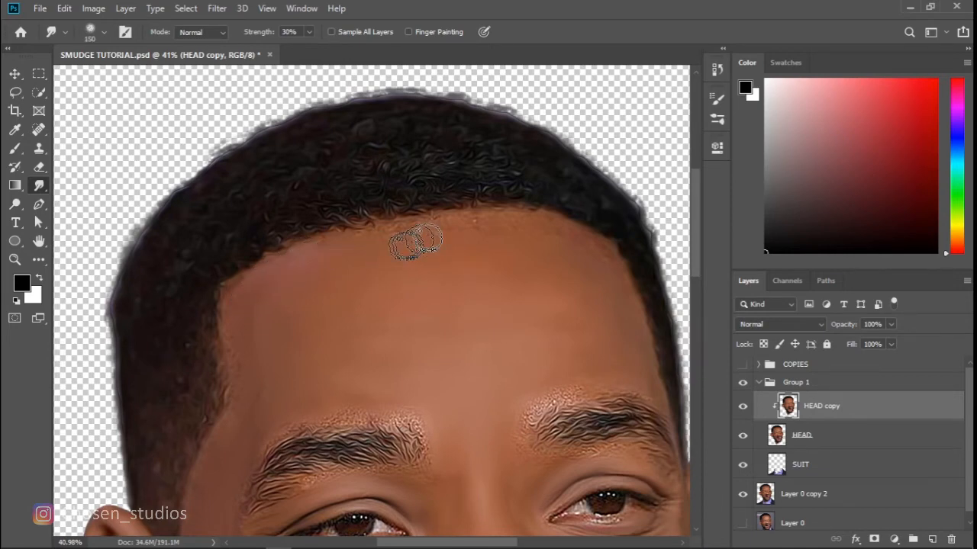
Step: Reduce the smudge brush to 80 px and clean up the skin along the hairline, down its edge on the image's left
{"action": "key", "text": "bracketleft"}
{"action": "key", "text": "bracketleft"}
{"action": "key", "text": "bracketleft"}
{"action": "key", "text": "bracketleft"}
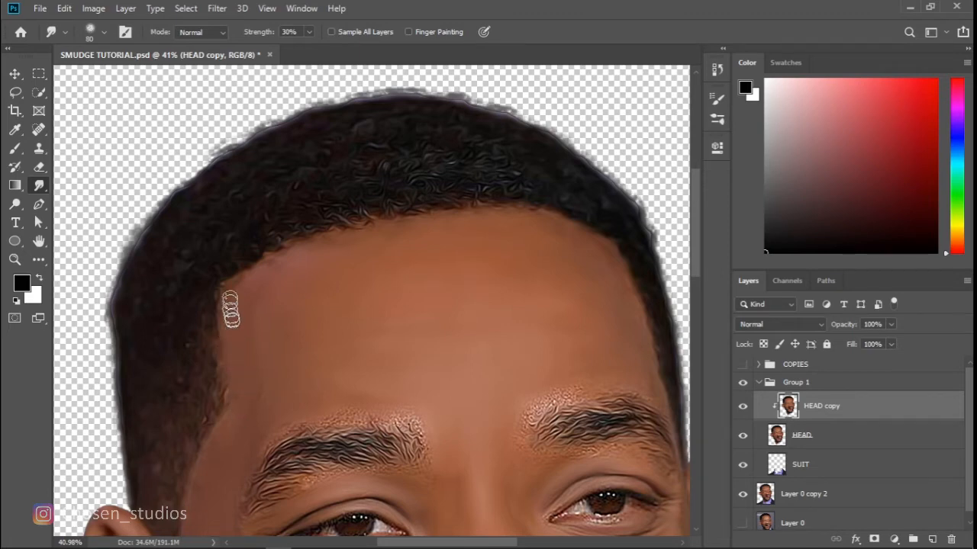
Step: Blend the upper forehead in broad horizontal strokes with a 150 px smudge brush
{"action": "key", "text": "bracketright"}
{"action": "key", "text": "bracketright"}
{"action": "key", "text": "bracketright"}
{"action": "key", "text": "bracketright"}
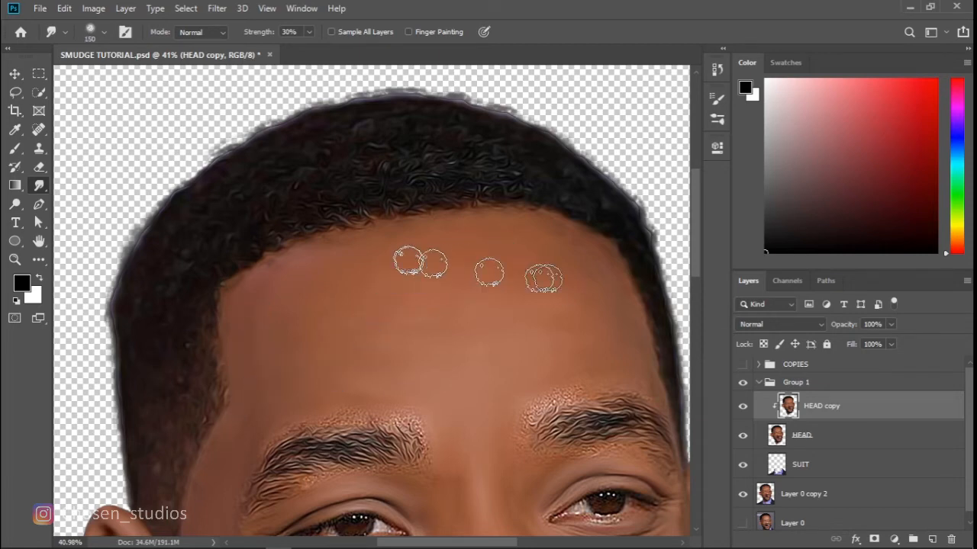
Step: Smooth the temple skin beside the hair on the image's left with smudge brush sizes between 80 and 100 px
{"action": "scroll", "coordinate": [698, 228], "scroll_direction": "down", "scroll_amount": 5}
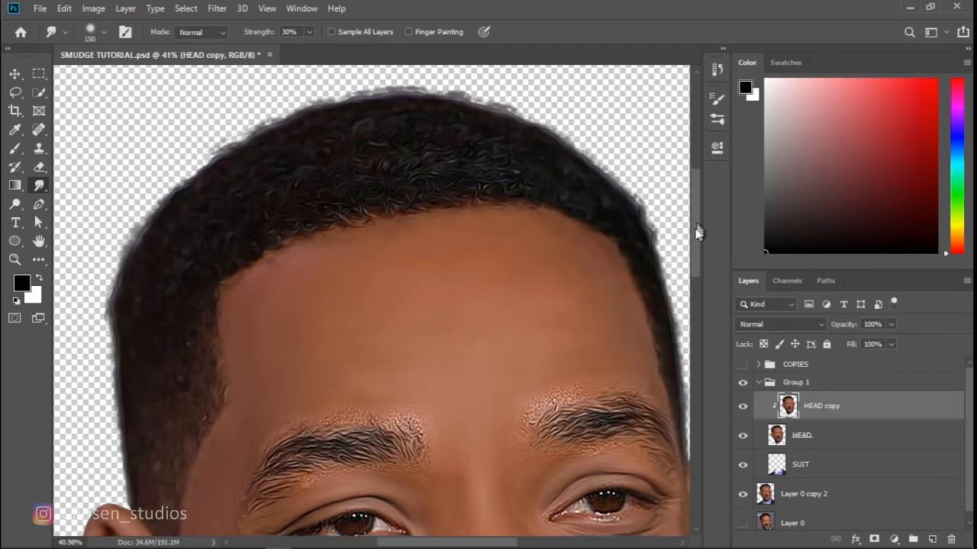
{"action": "key", "text": "bracketleft"}
{"action": "key", "text": "bracketleft"}
{"action": "key", "text": "bracketleft"}
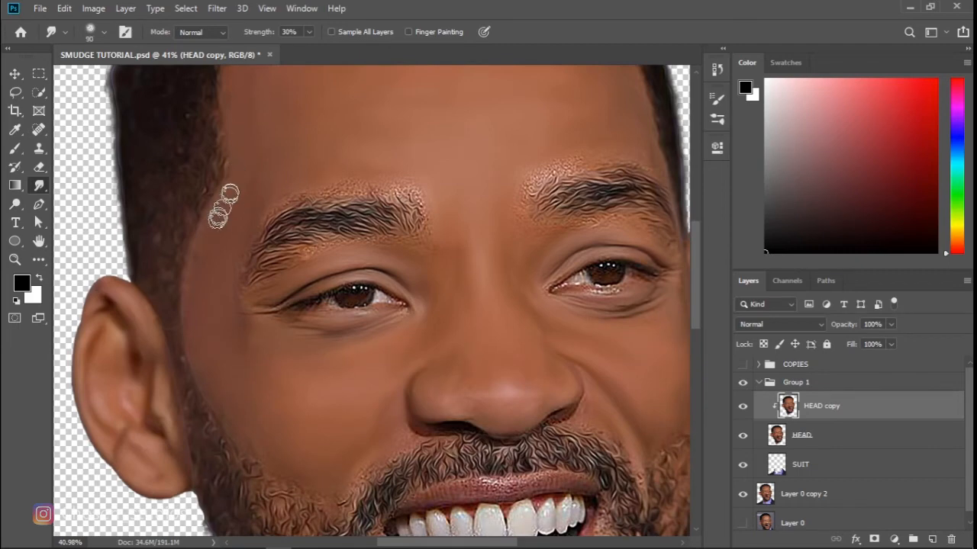
{"action": "key", "text": "bracketright"}
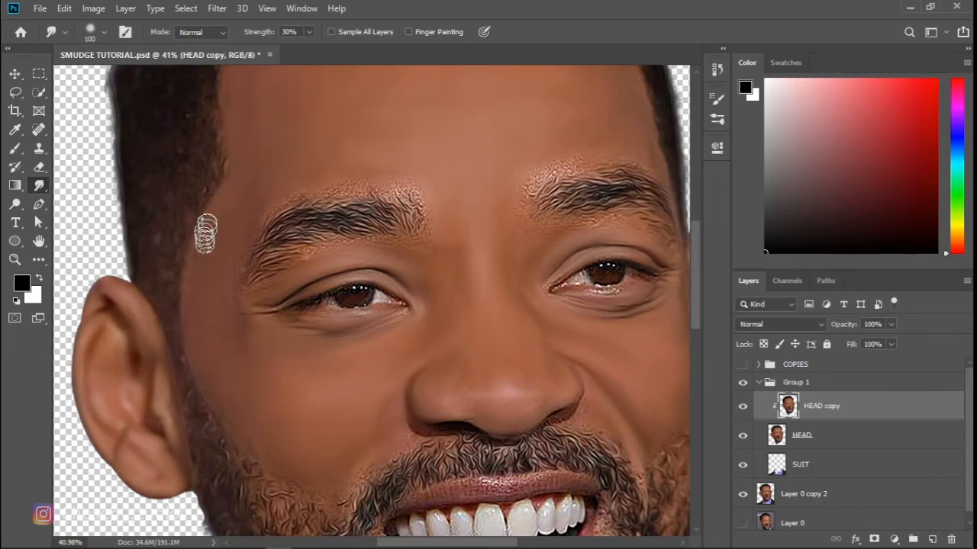
{"action": "key", "text": "bracketleft"}
{"action": "key", "text": "bracketleft"}
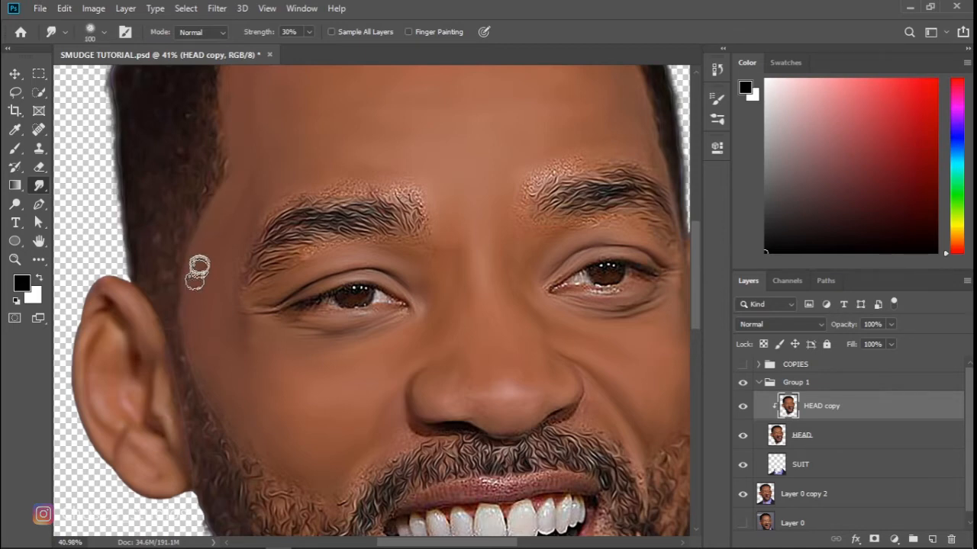
{"action": "key", "text": "bracketright"}
{"action": "key", "text": "bracketright"}
{"action": "key", "text": "bracketleft"}
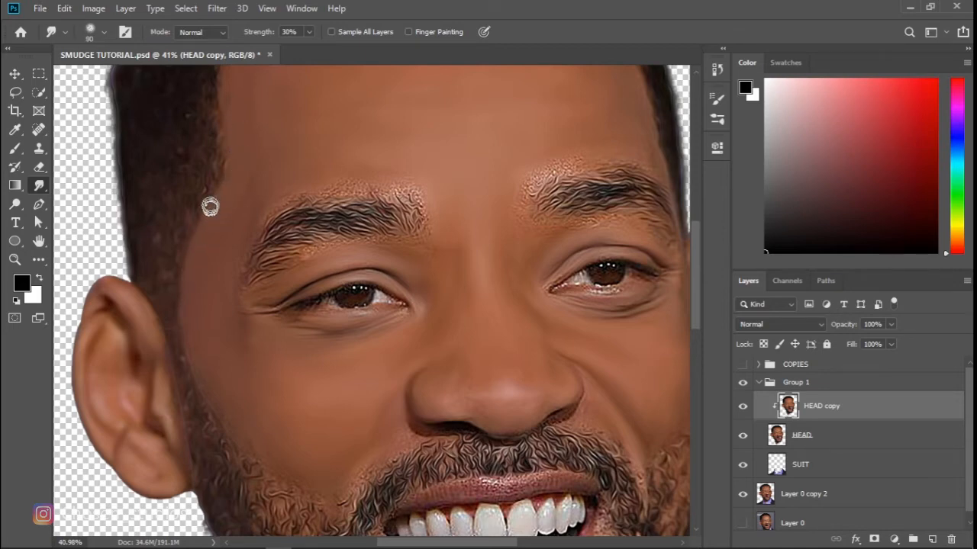
{"action": "key", "text": "bracketleft"}
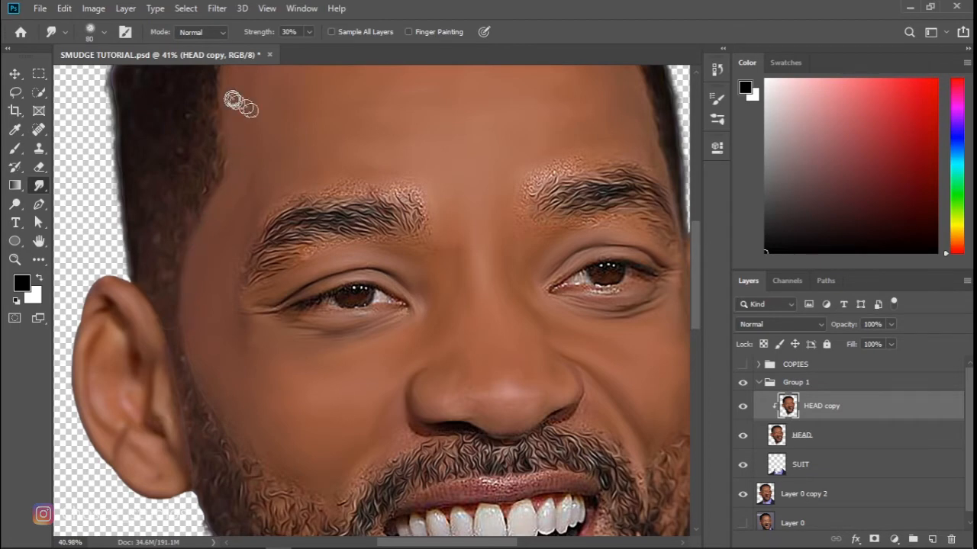
Step: Smooth the forehead edge and temple along the hairline on the image's right with an 80 px, then 100 px smudge brush
{"action": "left_click_drag", "start_coordinate": [696, 292], "coordinate": [696, 254]}
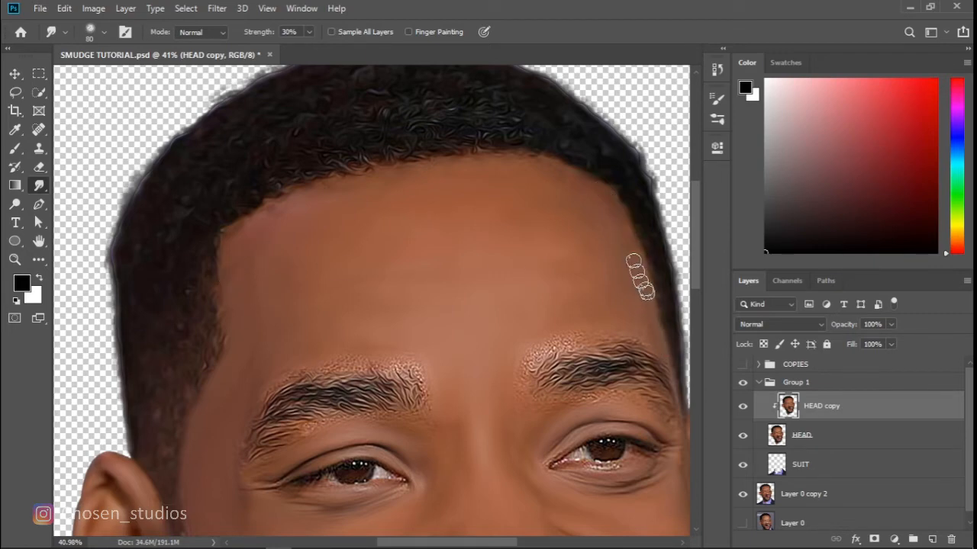
{"action": "key", "text": "bracketright"}
{"action": "key", "text": "bracketright"}
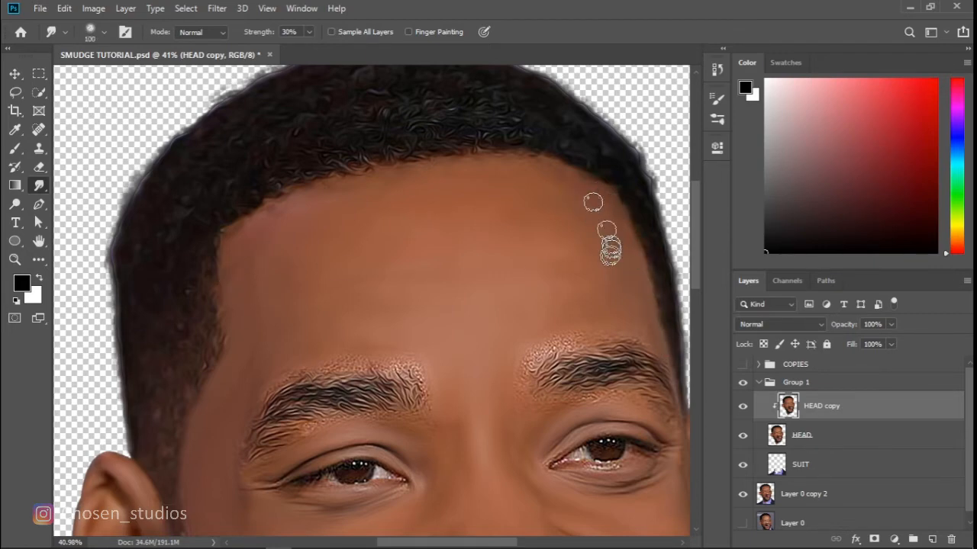
Step: Smudge the textured skin around the eyebrow on the image's left, reducing the brush from 100 to 70 and 40 px
{"action": "left_click_drag", "start_coordinate": [692, 219], "coordinate": [691, 257]}
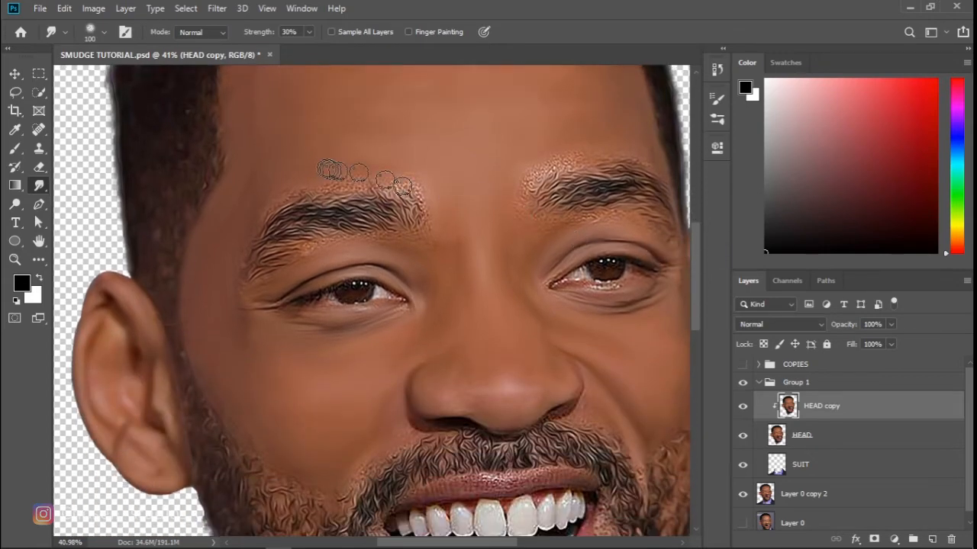
{"action": "key", "text": "bracketleft"}
{"action": "key", "text": "bracketleft"}
{"action": "key", "text": "bracketleft"}
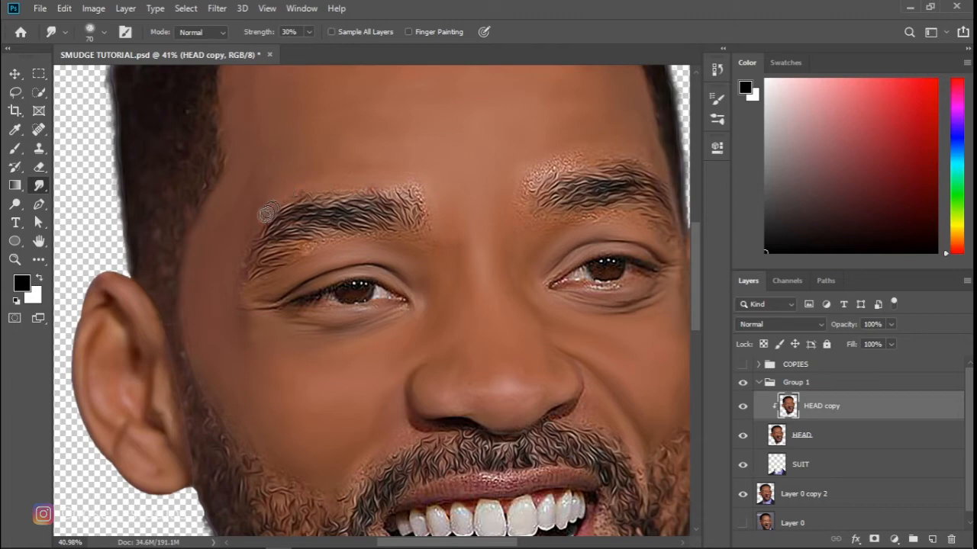
{"action": "mouse_move", "coordinate": [268, 214]}
{"action": "left_mouse_down"}
{"action": "mouse_move", "coordinate": [233, 290]}
{"action": "mouse_move", "coordinate": [244, 287]}
{"action": "mouse_move", "coordinate": [254, 226]}
{"action": "left_mouse_up"}
{"action": "mouse_move", "coordinate": [335, 184]}
{"action": "left_mouse_down"}
{"action": "mouse_move", "coordinate": [416, 192]}
{"action": "mouse_move", "coordinate": [406, 177]}
{"action": "mouse_move", "coordinate": [358, 176]}
{"action": "mouse_move", "coordinate": [424, 198]}
{"action": "mouse_move", "coordinate": [432, 228]}
{"action": "mouse_move", "coordinate": [413, 244]}
{"action": "mouse_move", "coordinate": [431, 259]}
{"action": "mouse_move", "coordinate": [419, 253]}
{"action": "mouse_move", "coordinate": [426, 218]}
{"action": "mouse_move", "coordinate": [409, 191]}
{"action": "left_mouse_up"}
{"action": "key", "text": "]"}
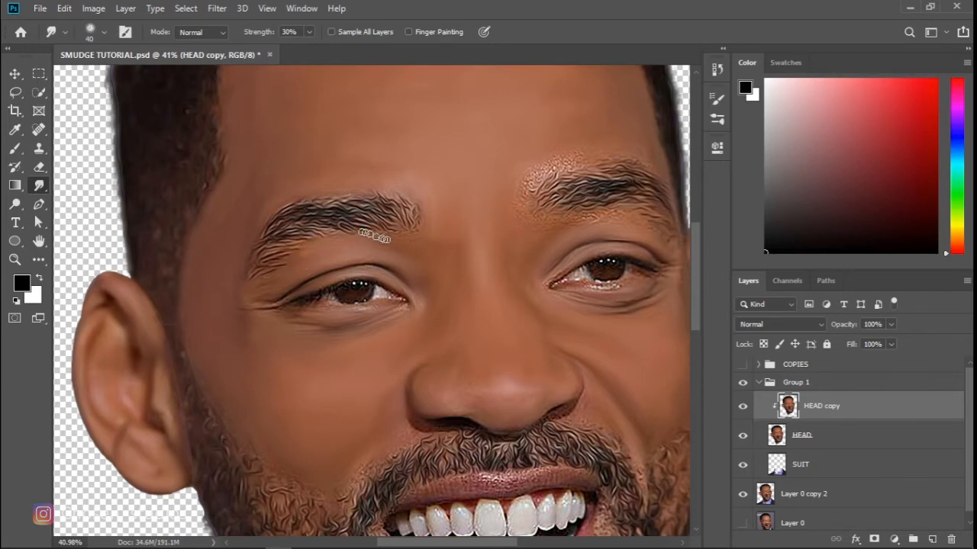
Step: Smooth the skin under the eyebrow on the image's left at 60 px and blend between the brows with a 90 px smudge brush
{"action": "key", "text": "bracketright"}
{"action": "key", "text": "bracketright"}
{"action": "key", "text": "bracketright"}
{"action": "key", "text": "bracketright"}
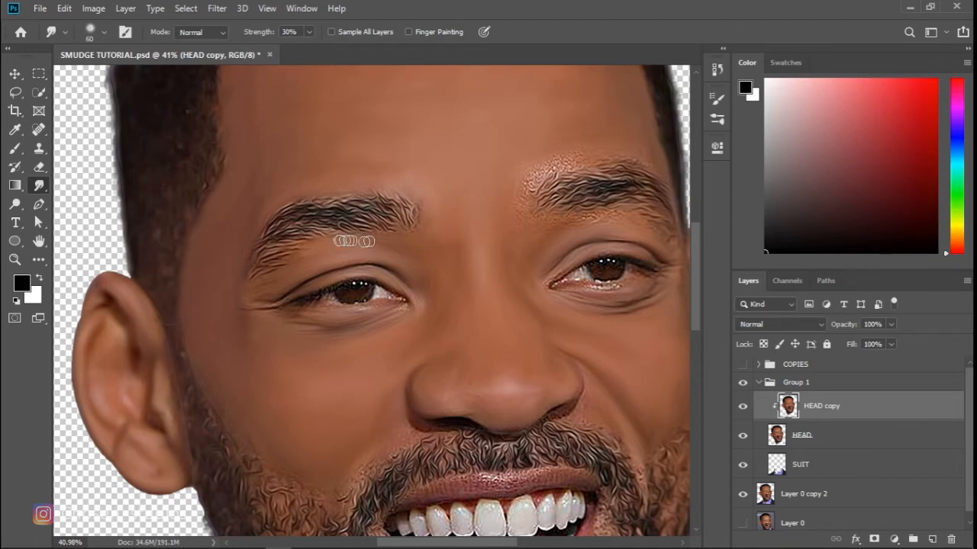
{"action": "key", "text": "bracketleft"}
{"action": "key", "text": "bracketright"}
{"action": "key", "text": "bracketright"}
{"action": "key", "text": "bracketright"}
{"action": "key", "text": "bracketright"}
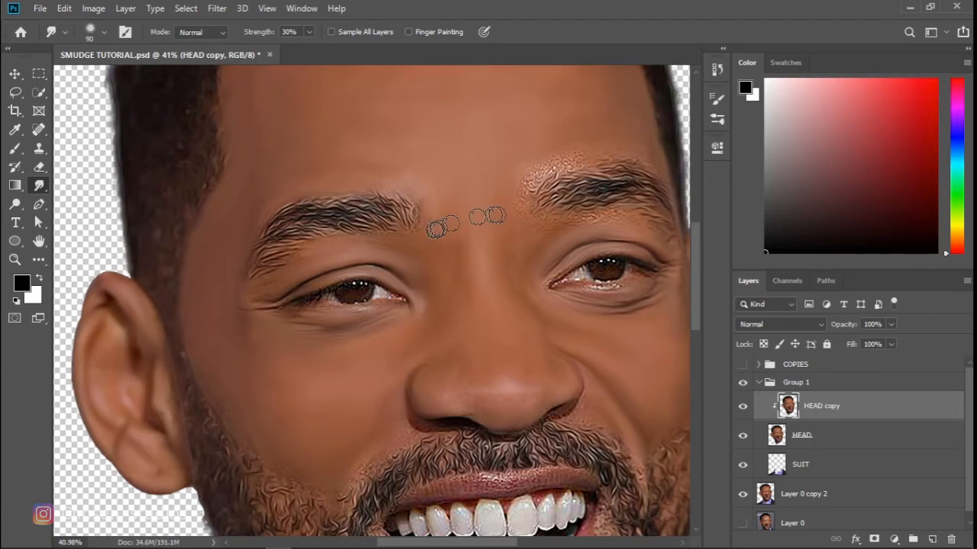
Step: Smooth the skin above the eyebrow on the image's right with a 150 px, then 90 px smudge brush
{"action": "left_click_drag", "start_coordinate": [696, 259], "coordinate": [698, 232]}
{"action": "key", "text": "bracketright"}
{"action": "key", "text": "bracketright"}
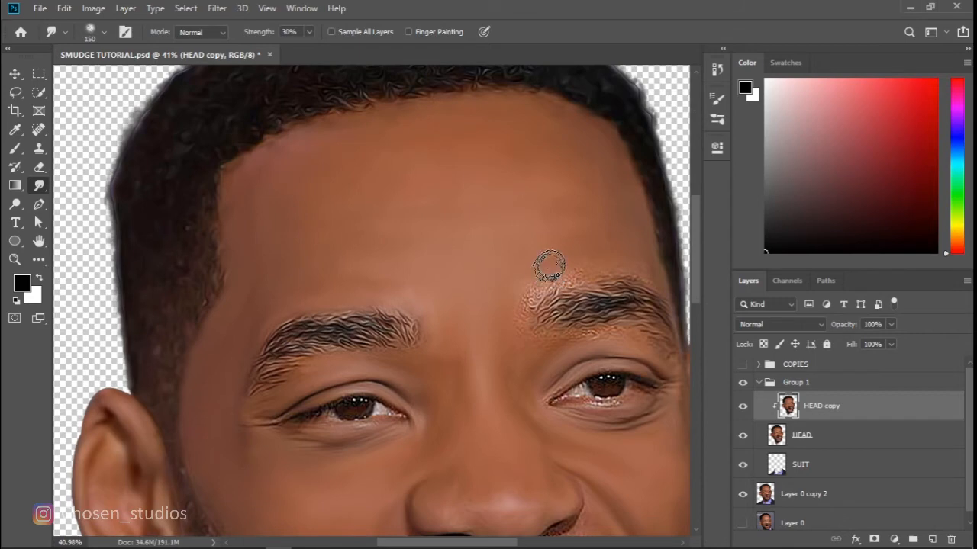
{"action": "key", "text": "bracketleft"}
{"action": "key", "text": "bracketleft"}
{"action": "key", "text": "bracketleft"}
{"action": "key", "text": "bracketleft"}
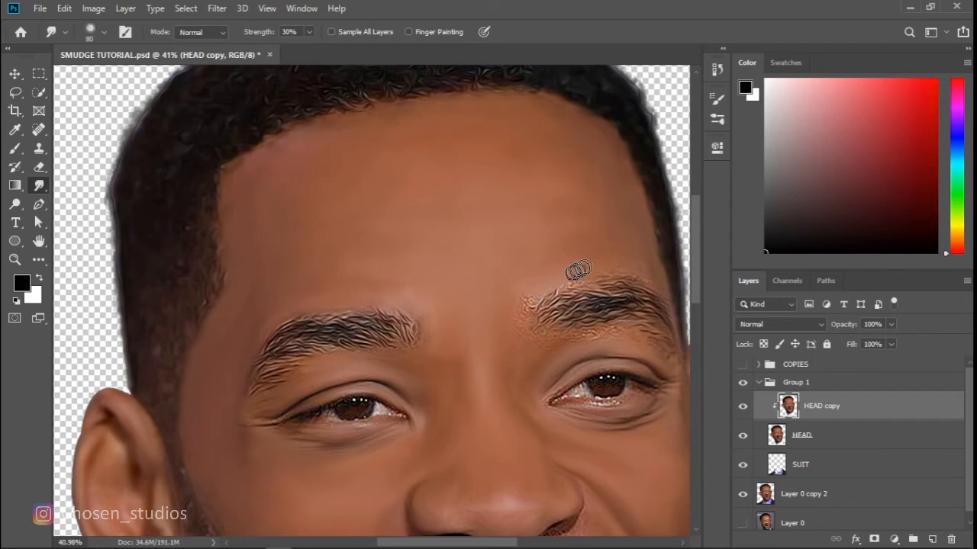
Step: Reduce the smudge brush to 70 px and smooth the skin around the inner end and underside of the eyebrow on the image's right
{"action": "key", "text": "bracketleft"}
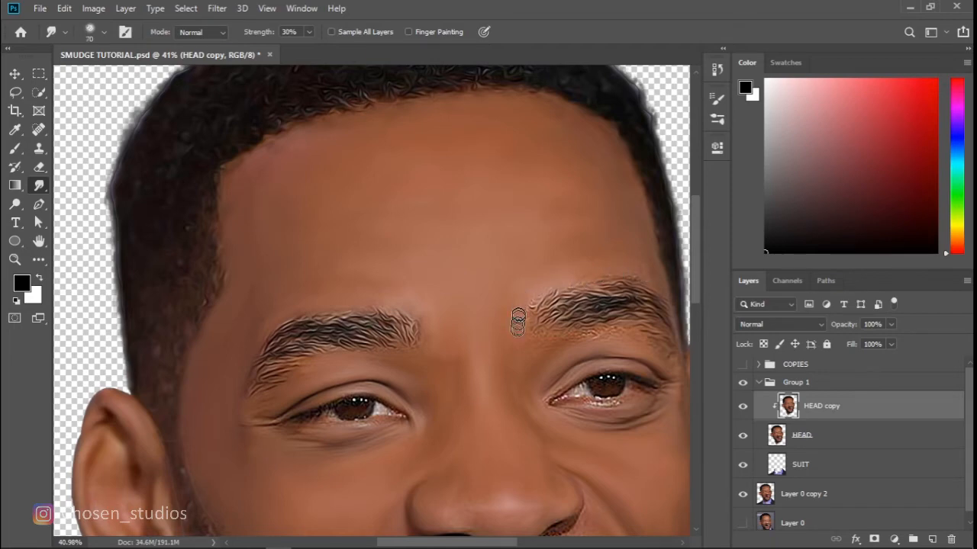
{"action": "left_click_drag", "start_coordinate": [522, 332], "coordinate": [528, 275]}
{"action": "key", "text": "bracketleft"}
{"action": "key", "text": "bracketright"}
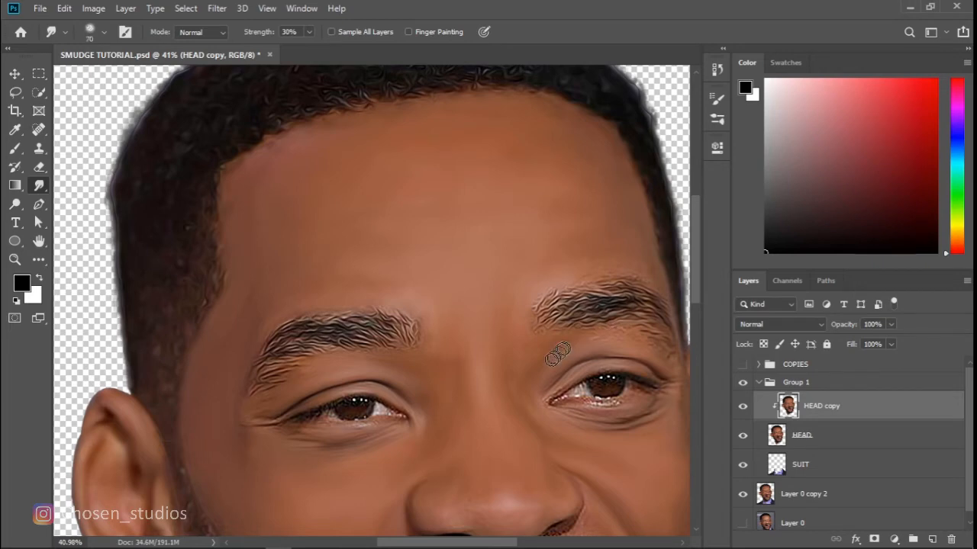
Step: Smudge the skin above the eyebrow on the image's right at 60 px and the cheek along the left beard edge at 125 to 90 px
{"action": "key", "text": "bracketright"}
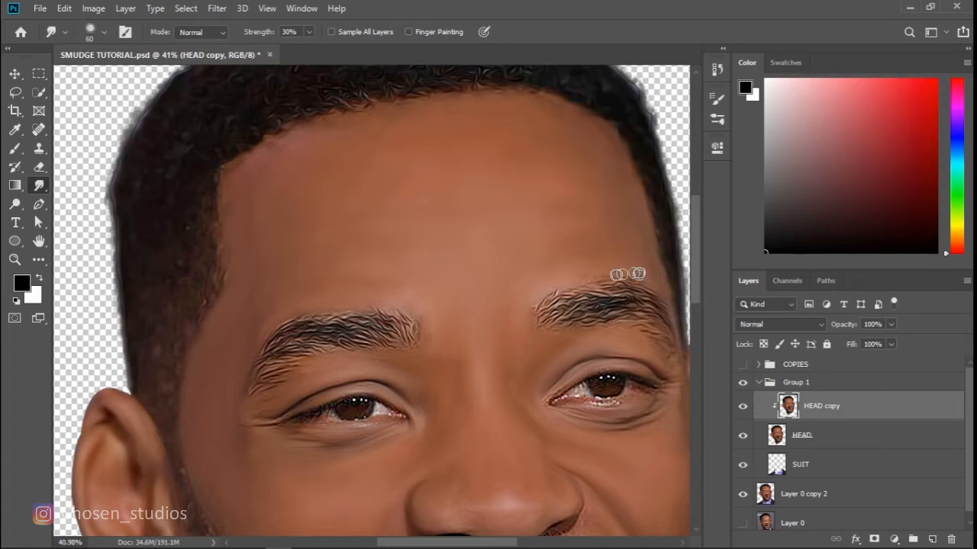
{"action": "left_click_drag", "start_coordinate": [696, 259], "coordinate": [696, 334]}
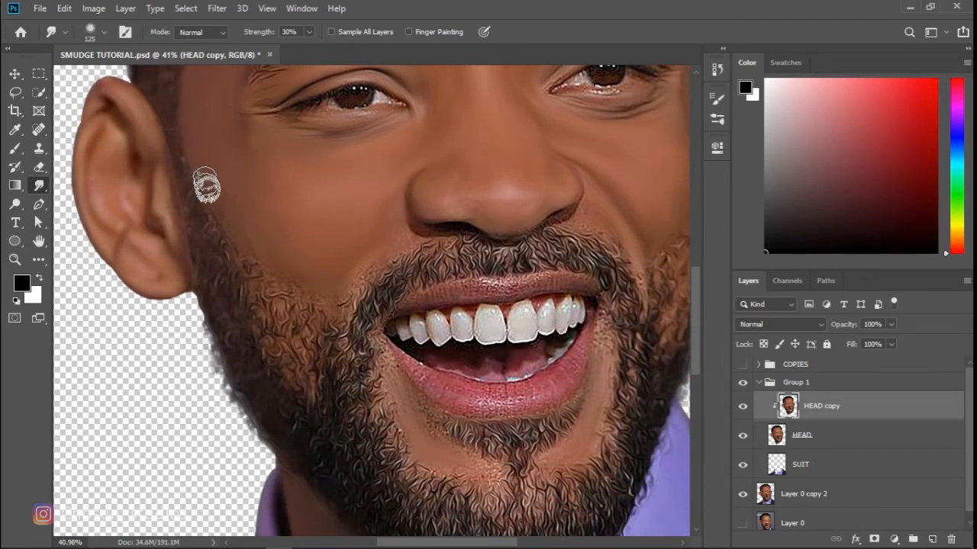
{"action": "key", "text": "bracketleft"}
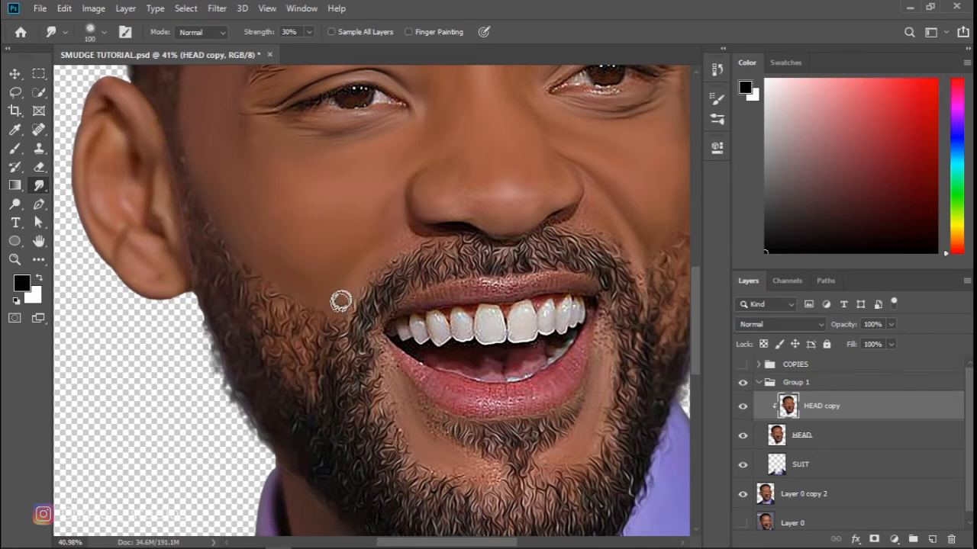
{"action": "key", "text": "bracketleft"}
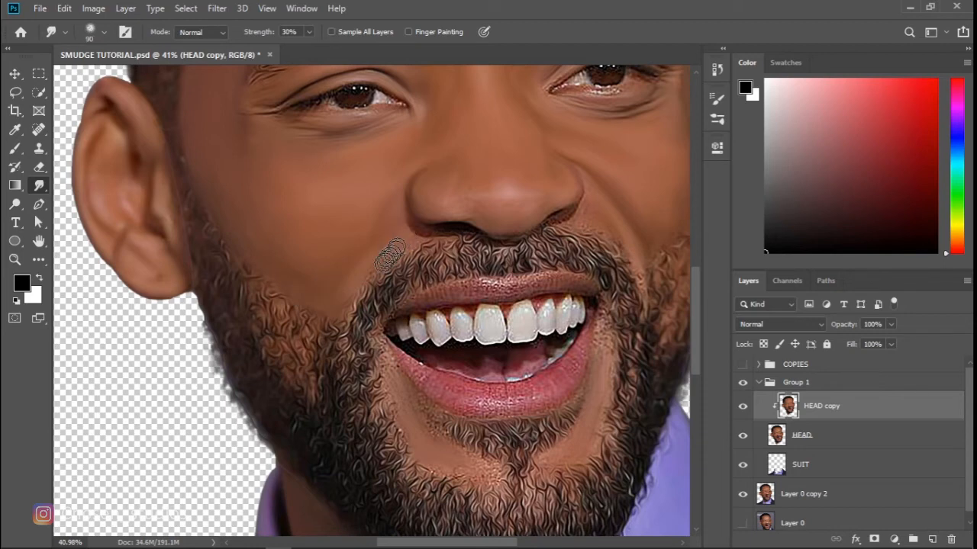
Step: Smooth the skin along the moustache's upper edge at 70 px and the lower cheek on the image's right with an 80 px smudge brush
{"action": "key", "text": "bracketleft"}
{"action": "key", "text": "bracketleft"}
{"action": "mouse_move", "coordinate": [367, 284]}
{"action": "left_mouse_down"}
{"action": "mouse_move", "coordinate": [392, 244]}
{"action": "mouse_move", "coordinate": [393, 262]}
{"action": "mouse_move", "coordinate": [400, 252]}
{"action": "mouse_move", "coordinate": [369, 281]}
{"action": "mouse_move", "coordinate": [416, 236]}
{"action": "mouse_move", "coordinate": [441, 238]}
{"action": "mouse_move", "coordinate": [414, 231]}
{"action": "mouse_move", "coordinate": [510, 240]}
{"action": "mouse_move", "coordinate": [551, 224]}
{"action": "mouse_move", "coordinate": [516, 226]}
{"action": "left_mouse_up"}
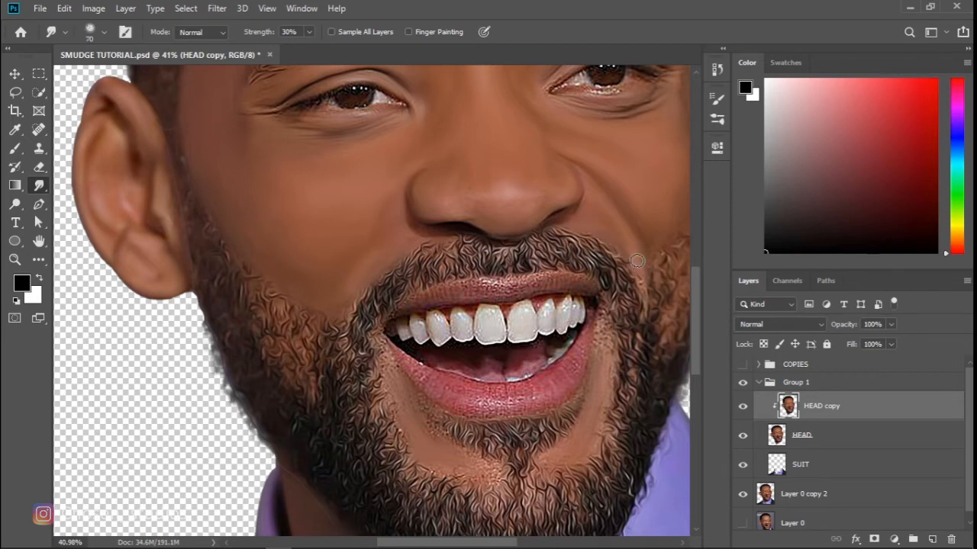
{"action": "left_click_drag", "start_coordinate": [435, 542], "coordinate": [476, 541]}
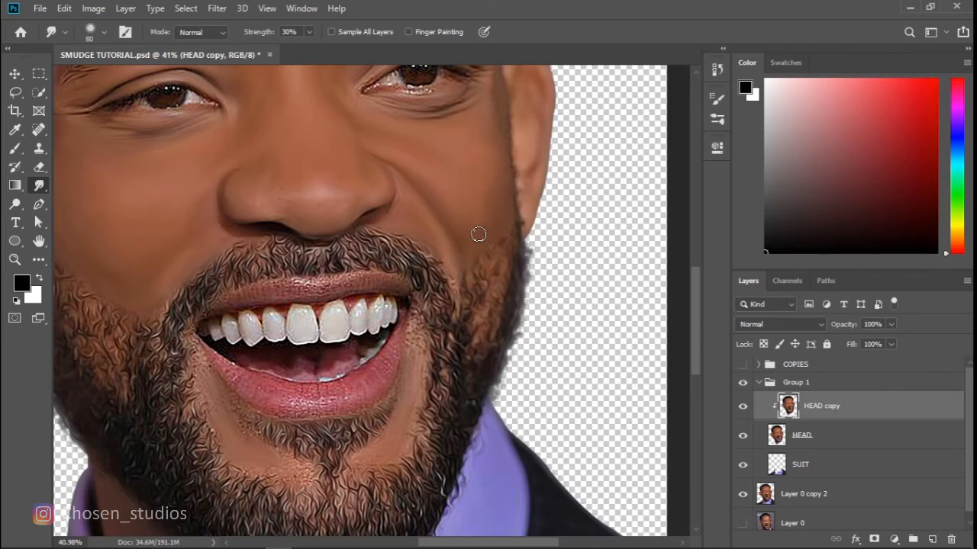
Step: Smooth the bare chin skin between the lower lip and beard on the image's left with 50 to 70 px smudge brushes
{"action": "left_click_drag", "start_coordinate": [698, 289], "coordinate": [698, 321]}
{"action": "left_click_drag", "start_coordinate": [472, 543], "coordinate": [453, 543]}
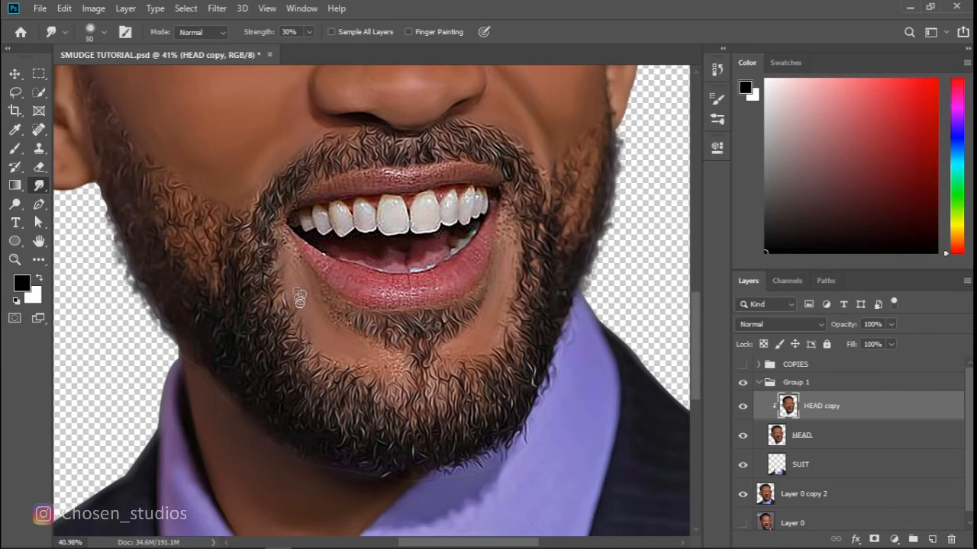
{"action": "left_click_drag", "start_coordinate": [324, 364], "coordinate": [374, 368]}
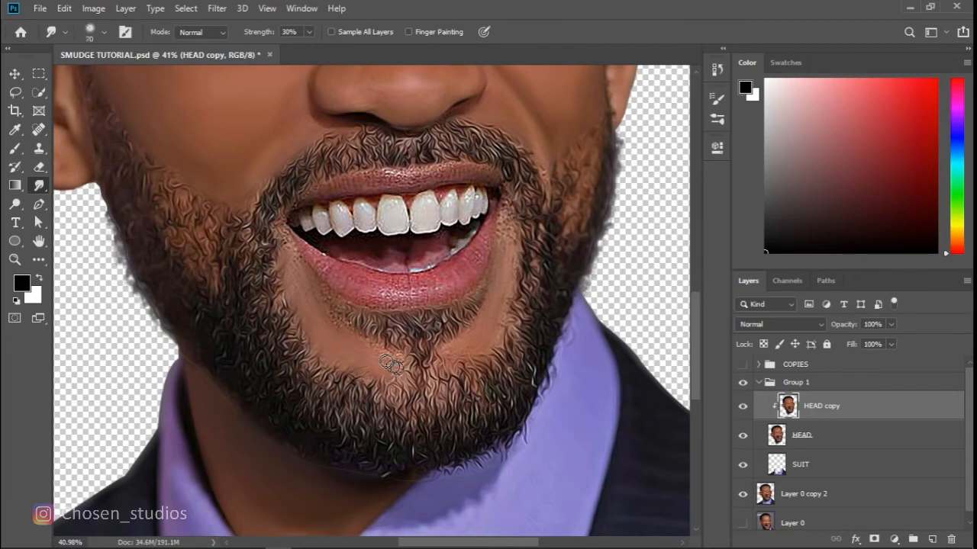
{"action": "mouse_move", "coordinate": [397, 379]}
{"action": "left_mouse_down"}
{"action": "mouse_move", "coordinate": [374, 352]}
{"action": "mouse_move", "coordinate": [373, 363]}
{"action": "mouse_move", "coordinate": [396, 369]}
{"action": "mouse_move", "coordinate": [367, 333]}
{"action": "mouse_move", "coordinate": [387, 355]}
{"action": "mouse_move", "coordinate": [346, 333]}
{"action": "mouse_move", "coordinate": [294, 271]}
{"action": "mouse_move", "coordinate": [332, 329]}
{"action": "mouse_move", "coordinate": [317, 313]}
{"action": "mouse_move", "coordinate": [312, 290]}
{"action": "left_mouse_up"}
{"action": "key", "text": "bracketleft"}
{"action": "key", "text": "bracketleft"}
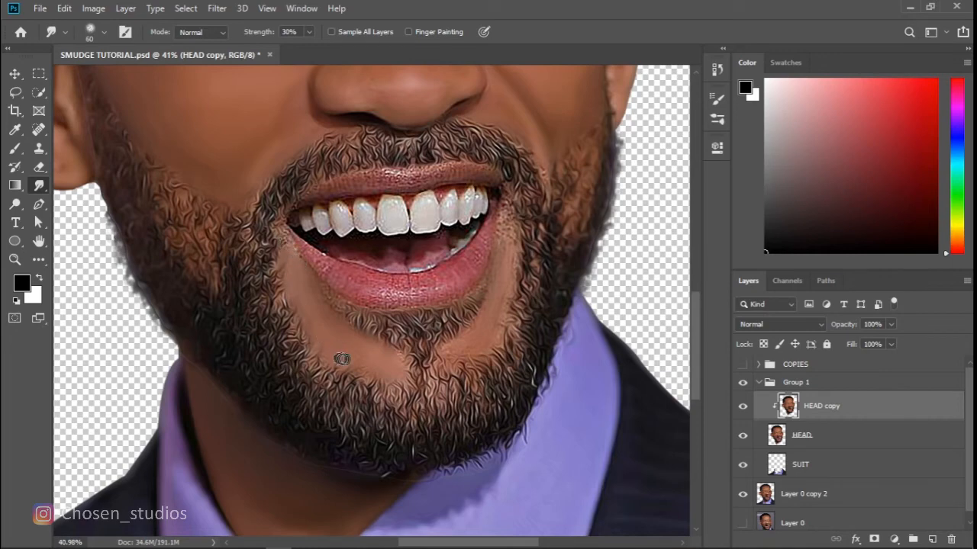
{"action": "left_click_drag", "start_coordinate": [393, 365], "coordinate": [394, 368]}
Step: Smooth the chin skin beside the mouth on the image's right and just below the lower lip, using a 60 px smudge brush
{"action": "key", "text": "bracketright"}
{"action": "mouse_move", "coordinate": [451, 355]}
{"action": "left_mouse_down"}
{"action": "mouse_move", "coordinate": [492, 339]}
{"action": "mouse_move", "coordinate": [504, 286]}
{"action": "left_mouse_up"}
{"action": "left_click_drag", "start_coordinate": [480, 321], "coordinate": [441, 350]}
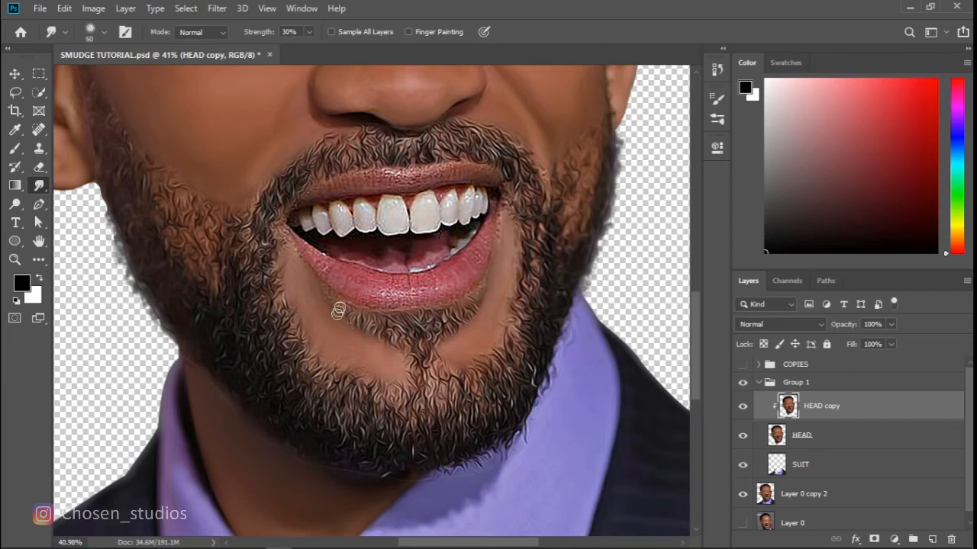
{"action": "key", "text": "bracketright"}
Step: Smudge the textured lower lip on the image's left, starting at 45 px and enlarging the brush to 70 px
{"action": "left_click_drag", "start_coordinate": [694, 345], "coordinate": [691, 321]}
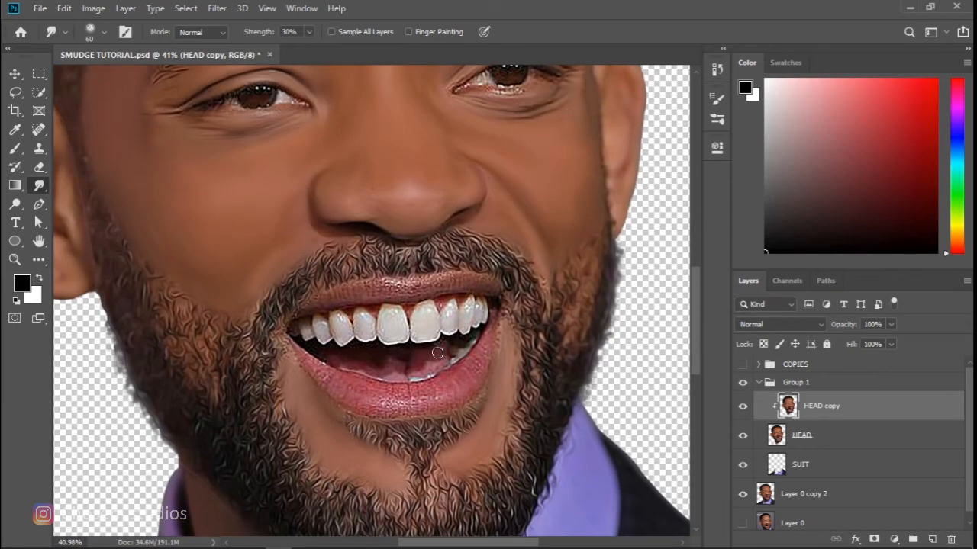
{"action": "key", "text": "ctrl+plus"}
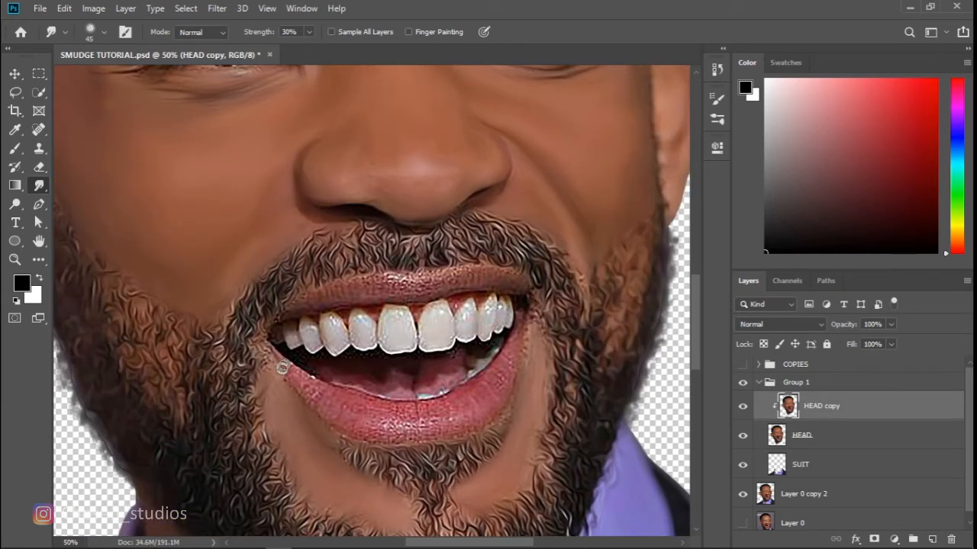
{"action": "mouse_move", "coordinate": [294, 375]}
{"action": "left_mouse_down"}
{"action": "mouse_move", "coordinate": [338, 404]}
{"action": "mouse_move", "coordinate": [351, 430]}
{"action": "mouse_move", "coordinate": [366, 431]}
{"action": "mouse_move", "coordinate": [347, 416]}
{"action": "mouse_move", "coordinate": [377, 413]}
{"action": "mouse_move", "coordinate": [352, 404]}
{"action": "mouse_move", "coordinate": [393, 424]}
{"action": "mouse_move", "coordinate": [345, 399]}
{"action": "left_mouse_up"}
{"action": "key", "text": "bracketright"}
{"action": "key", "text": "bracketright"}
{"action": "key", "text": "bracketright"}
{"action": "key", "text": "bracketleft"}
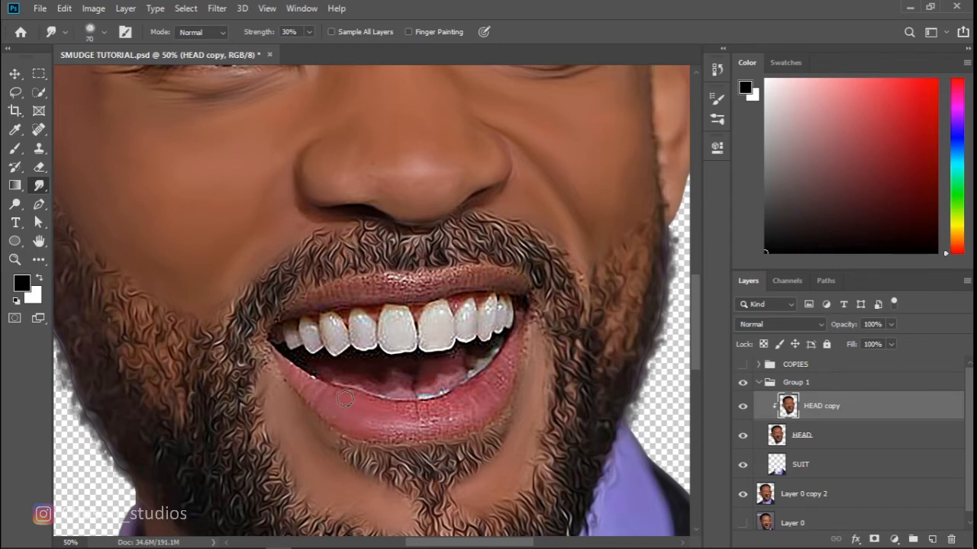
Step: Smudge the middle and image-right part of the lower lip at 60 px and even out the whole lip at 70 px
{"action": "mouse_move", "coordinate": [408, 413]}
{"action": "left_mouse_down"}
{"action": "mouse_move", "coordinate": [378, 432]}
{"action": "mouse_move", "coordinate": [435, 432]}
{"action": "mouse_move", "coordinate": [472, 417]}
{"action": "mouse_move", "coordinate": [508, 364]}
{"action": "left_mouse_up"}
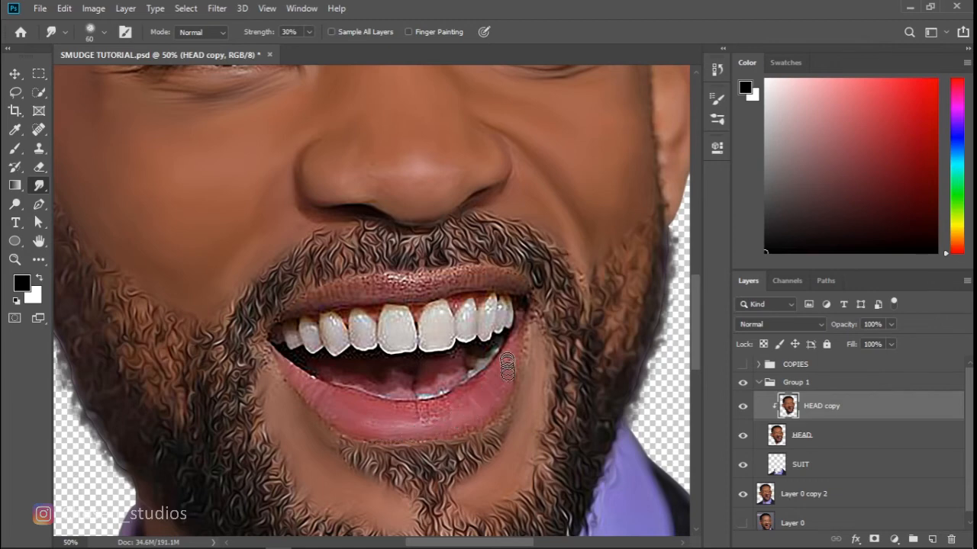
{"action": "mouse_move", "coordinate": [438, 411]}
{"action": "left_mouse_down"}
{"action": "mouse_move", "coordinate": [331, 415]}
{"action": "mouse_move", "coordinate": [274, 365]}
{"action": "mouse_move", "coordinate": [325, 425]}
{"action": "mouse_move", "coordinate": [377, 445]}
{"action": "mouse_move", "coordinate": [459, 436]}
{"action": "mouse_move", "coordinate": [368, 437]}
{"action": "mouse_move", "coordinate": [472, 431]}
{"action": "mouse_move", "coordinate": [510, 398]}
{"action": "left_mouse_up"}
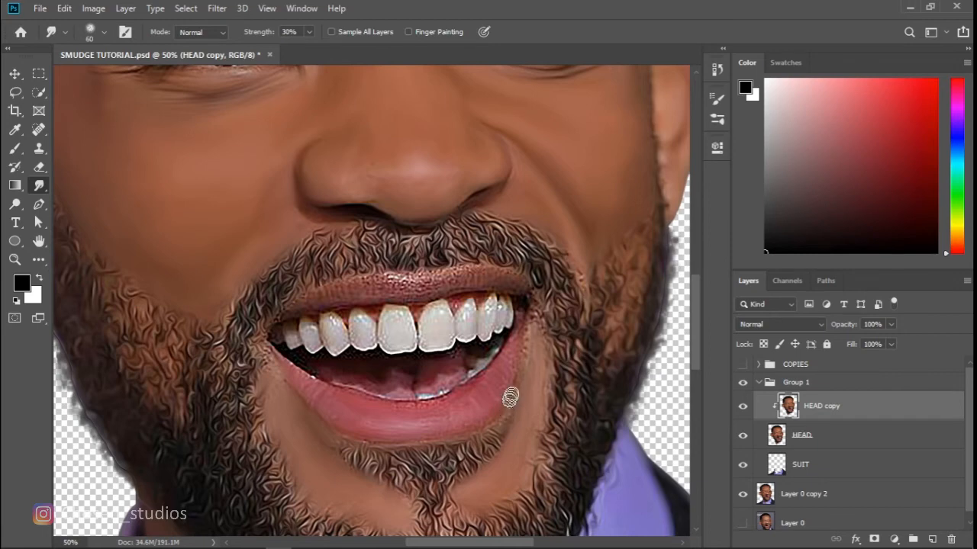
{"action": "mouse_move", "coordinate": [521, 360]}
{"action": "left_mouse_down"}
{"action": "mouse_move", "coordinate": [526, 333]}
{"action": "mouse_move", "coordinate": [501, 370]}
{"action": "left_mouse_up"}
{"action": "key", "text": "]"}
{"action": "mouse_move", "coordinate": [299, 374]}
{"action": "left_mouse_down"}
{"action": "mouse_move", "coordinate": [324, 390]}
{"action": "mouse_move", "coordinate": [312, 395]}
{"action": "mouse_move", "coordinate": [404, 405]}
{"action": "mouse_move", "coordinate": [397, 406]}
{"action": "mouse_move", "coordinate": [446, 401]}
{"action": "mouse_move", "coordinate": [486, 373]}
{"action": "left_mouse_up"}
{"action": "key", "text": "["}
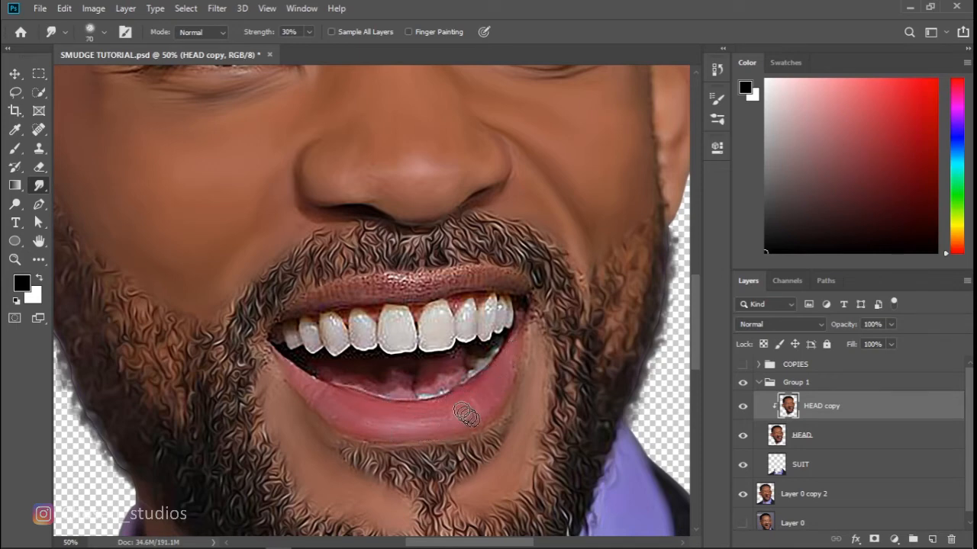
Step: Smudge the upper lip smooth from corner to corner with a 45 px, then 50 px brush
{"action": "key", "text": "]"}
{"action": "key", "text": "]"}
{"action": "key", "text": "["}
{"action": "key", "text": "["}
{"action": "key", "text": "["}
{"action": "key", "text": "]"}
{"action": "scroll", "coordinate": [699, 353], "scroll_direction": "up", "scroll_amount": 2}
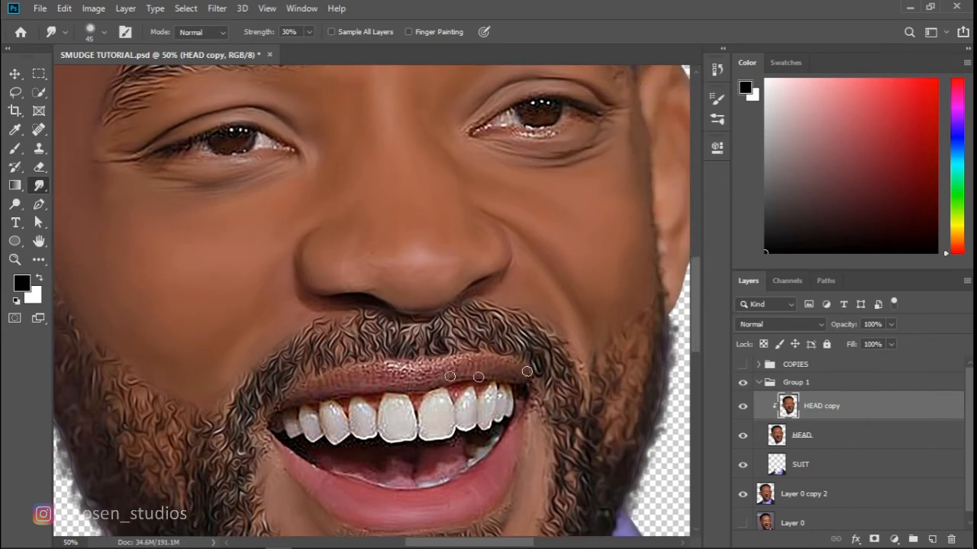
{"action": "mouse_move", "coordinate": [312, 387]}
{"action": "left_mouse_down"}
{"action": "mouse_move", "coordinate": [348, 377]}
{"action": "mouse_move", "coordinate": [332, 390]}
{"action": "mouse_move", "coordinate": [381, 370]}
{"action": "mouse_move", "coordinate": [377, 381]}
{"action": "mouse_move", "coordinate": [388, 382]}
{"action": "mouse_move", "coordinate": [404, 368]}
{"action": "mouse_move", "coordinate": [415, 369]}
{"action": "mouse_move", "coordinate": [395, 370]}
{"action": "mouse_move", "coordinate": [430, 370]}
{"action": "mouse_move", "coordinate": [404, 383]}
{"action": "mouse_move", "coordinate": [423, 381]}
{"action": "mouse_move", "coordinate": [472, 363]}
{"action": "mouse_move", "coordinate": [462, 362]}
{"action": "mouse_move", "coordinate": [519, 372]}
{"action": "mouse_move", "coordinate": [301, 401]}
{"action": "mouse_move", "coordinate": [271, 425]}
{"action": "mouse_move", "coordinate": [280, 482]}
{"action": "mouse_move", "coordinate": [271, 459]}
{"action": "mouse_move", "coordinate": [259, 476]}
{"action": "mouse_move", "coordinate": [287, 403]}
{"action": "mouse_move", "coordinate": [503, 371]}
{"action": "mouse_move", "coordinate": [436, 367]}
{"action": "mouse_move", "coordinate": [312, 385]}
{"action": "mouse_move", "coordinate": [290, 399]}
{"action": "mouse_move", "coordinate": [315, 379]}
{"action": "mouse_move", "coordinate": [355, 371]}
{"action": "left_mouse_up"}
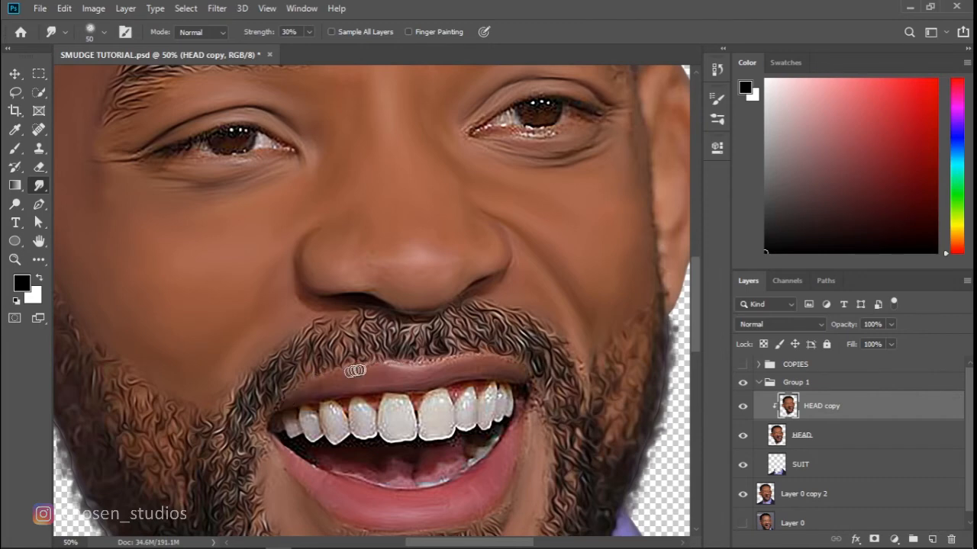
{"action": "mouse_move", "coordinate": [412, 364]}
{"action": "left_mouse_down"}
{"action": "mouse_move", "coordinate": [514, 362]}
{"action": "mouse_move", "coordinate": [533, 416]}
{"action": "mouse_move", "coordinate": [535, 399]}
{"action": "mouse_move", "coordinate": [524, 398]}
{"action": "mouse_move", "coordinate": [484, 430]}
{"action": "left_mouse_up"}
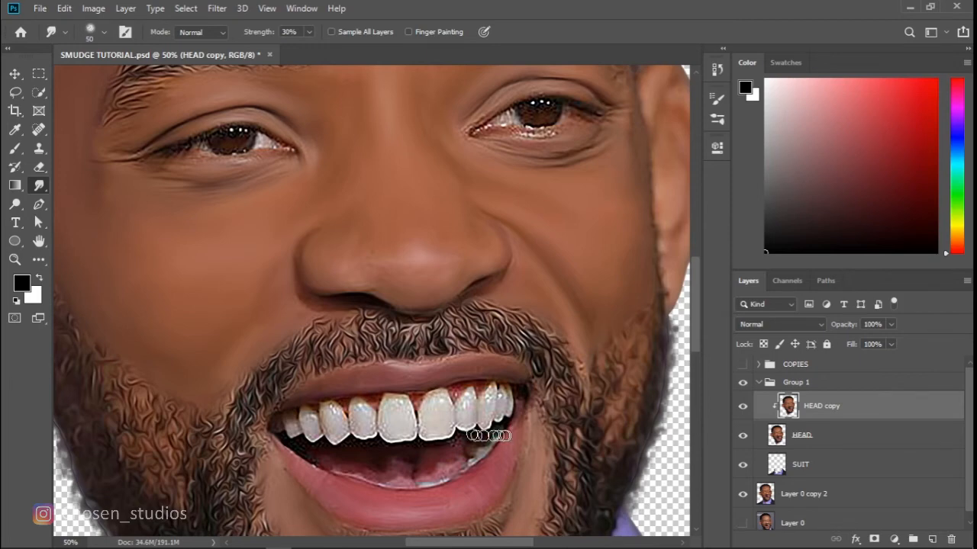
Step: Smooth the upper teeth on the image's left one by one with a 40 px, then 35 px smudge brush
{"action": "left_click", "coordinate": [15, 259]}
{"action": "left_click_drag", "start_coordinate": [368, 446], "coordinate": [389, 450]}
{"action": "scroll", "coordinate": [686, 346], "scroll_direction": "down", "scroll_amount": 2}
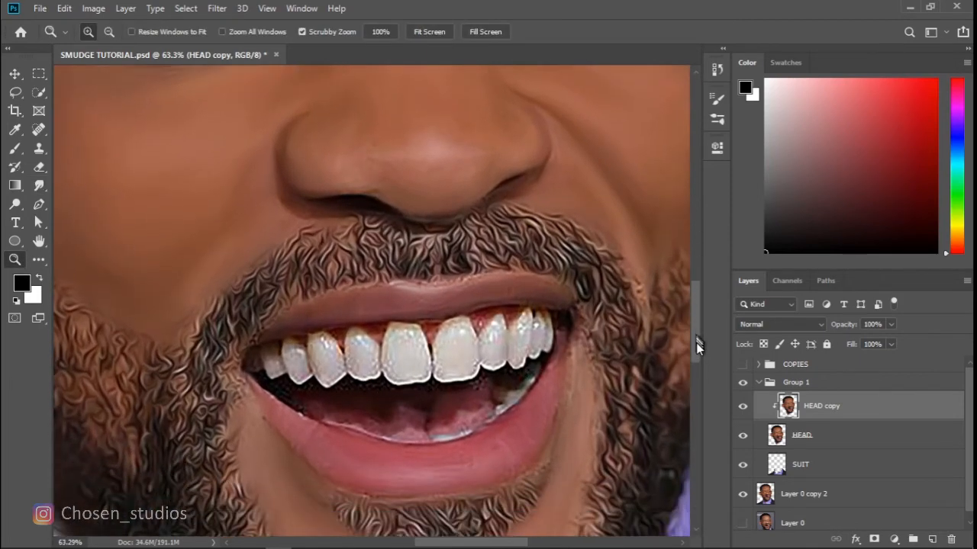
{"action": "left_click", "coordinate": [39, 186]}
{"action": "key", "text": "bracketleft"}
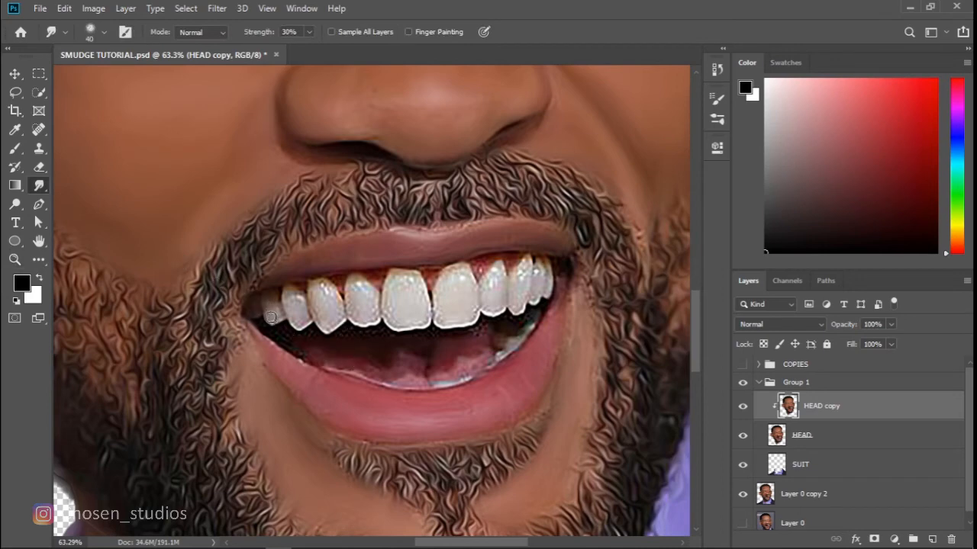
{"action": "left_click_drag", "start_coordinate": [270, 317], "coordinate": [273, 297]}
{"action": "mouse_move", "coordinate": [298, 323]}
{"action": "left_mouse_down"}
{"action": "mouse_move", "coordinate": [300, 289]}
{"action": "mouse_move", "coordinate": [316, 284]}
{"action": "mouse_move", "coordinate": [324, 326]}
{"action": "mouse_move", "coordinate": [334, 320]}
{"action": "mouse_move", "coordinate": [319, 297]}
{"action": "mouse_move", "coordinate": [323, 317]}
{"action": "mouse_move", "coordinate": [323, 291]}
{"action": "mouse_move", "coordinate": [338, 315]}
{"action": "mouse_move", "coordinate": [331, 323]}
{"action": "mouse_move", "coordinate": [319, 293]}
{"action": "mouse_move", "coordinate": [312, 306]}
{"action": "mouse_move", "coordinate": [325, 321]}
{"action": "mouse_move", "coordinate": [321, 285]}
{"action": "mouse_move", "coordinate": [340, 307]}
{"action": "mouse_move", "coordinate": [332, 297]}
{"action": "mouse_move", "coordinate": [358, 290]}
{"action": "left_mouse_up"}
{"action": "key", "text": "bracketright"}
{"action": "key", "text": "bracketleft"}
{"action": "key", "text": "bracketleft"}
{"action": "key", "text": "bracketleft"}
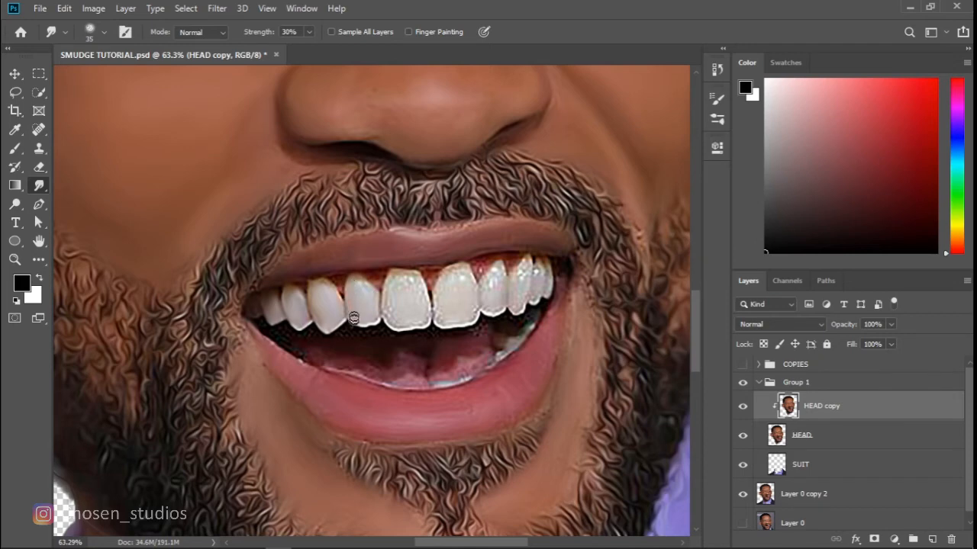
Step: Smooth the two front teeth and the teeth on the image's right with a 35 px smudge brush
{"action": "mouse_move", "coordinate": [373, 316]}
{"action": "left_mouse_down"}
{"action": "mouse_move", "coordinate": [404, 320]}
{"action": "mouse_move", "coordinate": [391, 299]}
{"action": "mouse_move", "coordinate": [399, 278]}
{"action": "mouse_move", "coordinate": [406, 289]}
{"action": "mouse_move", "coordinate": [393, 303]}
{"action": "mouse_move", "coordinate": [408, 323]}
{"action": "mouse_move", "coordinate": [423, 312]}
{"action": "mouse_move", "coordinate": [414, 279]}
{"action": "mouse_move", "coordinate": [399, 275]}
{"action": "mouse_move", "coordinate": [394, 297]}
{"action": "mouse_move", "coordinate": [410, 303]}
{"action": "mouse_move", "coordinate": [417, 283]}
{"action": "mouse_move", "coordinate": [421, 308]}
{"action": "mouse_move", "coordinate": [496, 296]}
{"action": "mouse_move", "coordinate": [436, 296]}
{"action": "mouse_move", "coordinate": [447, 320]}
{"action": "mouse_move", "coordinate": [472, 312]}
{"action": "mouse_move", "coordinate": [458, 291]}
{"action": "mouse_move", "coordinate": [441, 293]}
{"action": "mouse_move", "coordinate": [453, 274]}
{"action": "mouse_move", "coordinate": [464, 276]}
{"action": "mouse_move", "coordinate": [456, 318]}
{"action": "left_mouse_up"}
{"action": "key", "text": "bracketleft"}
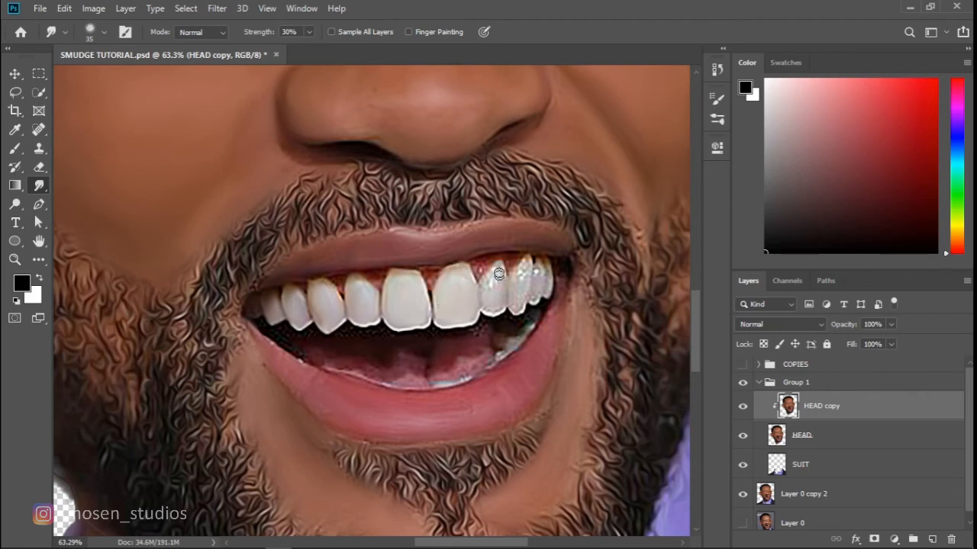
{"action": "mouse_move", "coordinate": [494, 274]}
{"action": "left_mouse_down"}
{"action": "mouse_move", "coordinate": [487, 309]}
{"action": "mouse_move", "coordinate": [496, 309]}
{"action": "mouse_move", "coordinate": [489, 280]}
{"action": "mouse_move", "coordinate": [498, 271]}
{"action": "mouse_move", "coordinate": [498, 307]}
{"action": "mouse_move", "coordinate": [526, 264]}
{"action": "mouse_move", "coordinate": [514, 307]}
{"action": "left_mouse_up"}
{"action": "key", "text": "bracketleft"}
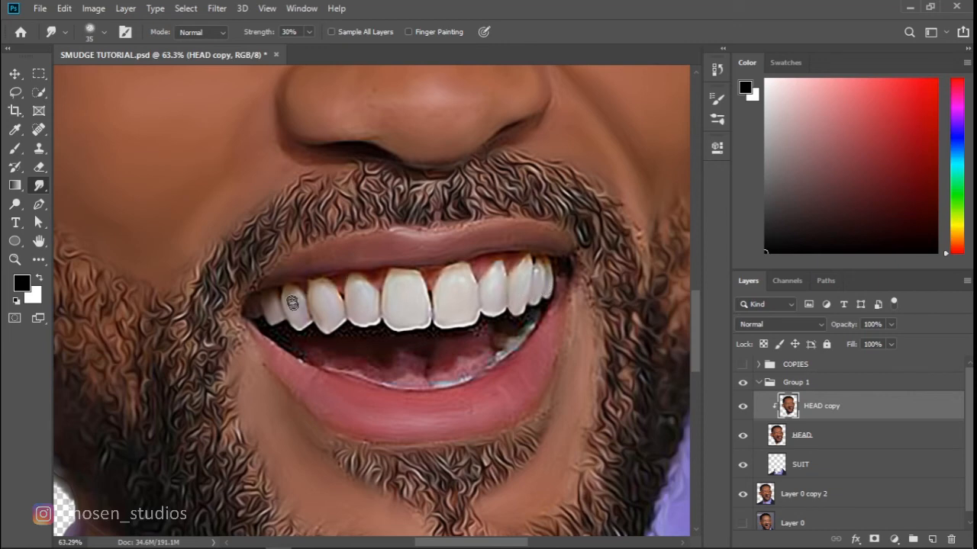
Step: Enlarge the smudge brush and blend the tongue and dark mouth interior, continuing below the teeth at 70 px
{"action": "key", "text": "bracketright"}
{"action": "key", "text": "bracketright"}
{"action": "key", "text": "bracketright"}
{"action": "key", "text": "bracketright"}
{"action": "key", "text": "bracketright"}
{"action": "key", "text": "bracketright"}
{"action": "mouse_move", "coordinate": [392, 358]}
{"action": "left_mouse_down"}
{"action": "mouse_move", "coordinate": [359, 352]}
{"action": "mouse_move", "coordinate": [425, 354]}
{"action": "mouse_move", "coordinate": [481, 336]}
{"action": "mouse_move", "coordinate": [428, 347]}
{"action": "mouse_move", "coordinate": [365, 341]}
{"action": "left_mouse_up"}
{"action": "key", "text": "bracketleft"}
{"action": "key", "text": "bracketleft"}
{"action": "key", "text": "bracketleft"}
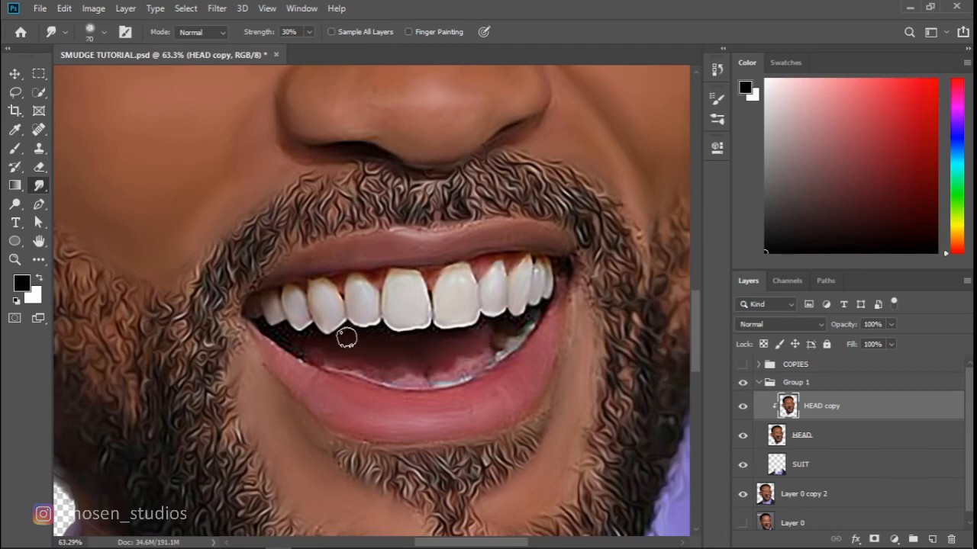
{"action": "mouse_move", "coordinate": [303, 351]}
{"action": "left_mouse_down"}
{"action": "mouse_move", "coordinate": [397, 366]}
{"action": "mouse_move", "coordinate": [450, 365]}
{"action": "mouse_move", "coordinate": [481, 330]}
{"action": "left_mouse_up"}
Step: Refine the blending of the tongue and both sides of the mouth interior with progressively smaller smudge brushes
{"action": "key", "text": "bracketleft"}
{"action": "left_click_drag", "start_coordinate": [402, 343], "coordinate": [441, 346]}
{"action": "key", "text": "bracketleft"}
{"action": "key", "text": "bracketleft"}
{"action": "mouse_move", "coordinate": [502, 333]}
{"action": "left_mouse_down"}
{"action": "mouse_move", "coordinate": [531, 316]}
{"action": "mouse_move", "coordinate": [512, 337]}
{"action": "mouse_move", "coordinate": [444, 348]}
{"action": "mouse_move", "coordinate": [431, 370]}
{"action": "mouse_move", "coordinate": [411, 370]}
{"action": "mouse_move", "coordinate": [457, 362]}
{"action": "mouse_move", "coordinate": [373, 367]}
{"action": "mouse_move", "coordinate": [327, 355]}
{"action": "left_mouse_up"}
Step: Reduce the smudge brush to 20 px and smooth the lower lip's inner edge along the mouth opening
{"action": "key", "text": "bracketleft"}
{"action": "key", "text": "bracketleft"}
{"action": "key", "text": "bracketleft"}
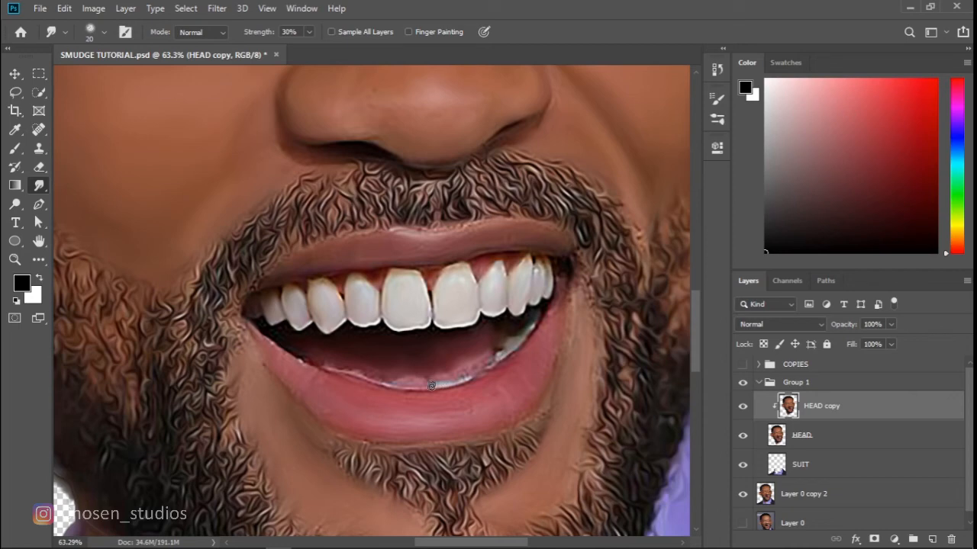
{"action": "mouse_move", "coordinate": [377, 376]}
{"action": "left_mouse_down"}
{"action": "mouse_move", "coordinate": [311, 361]}
{"action": "mouse_move", "coordinate": [286, 342]}
{"action": "mouse_move", "coordinate": [473, 383]}
{"action": "left_mouse_up"}
Step: Smooth the lip edge and skin at the mouth corner on the image's right, enlarging the smudge brush to 45 px
{"action": "mouse_move", "coordinate": [572, 355]}
{"action": "left_mouse_down"}
{"action": "mouse_move", "coordinate": [576, 302]}
{"action": "mouse_move", "coordinate": [551, 313]}
{"action": "mouse_move", "coordinate": [542, 351]}
{"action": "mouse_move", "coordinate": [570, 398]}
{"action": "mouse_move", "coordinate": [547, 414]}
{"action": "mouse_move", "coordinate": [583, 367]}
{"action": "left_mouse_up"}
{"action": "key", "text": "bracketright"}
{"action": "key", "text": "bracketright"}
{"action": "left_click_drag", "start_coordinate": [580, 261], "coordinate": [573, 282]}
{"action": "left_click_drag", "start_coordinate": [573, 340], "coordinate": [569, 370]}
Step: Compare the portrait with and without the HEAD copy layer, first at full view and again closer on the face
{"action": "key", "text": "ctrl+0"}
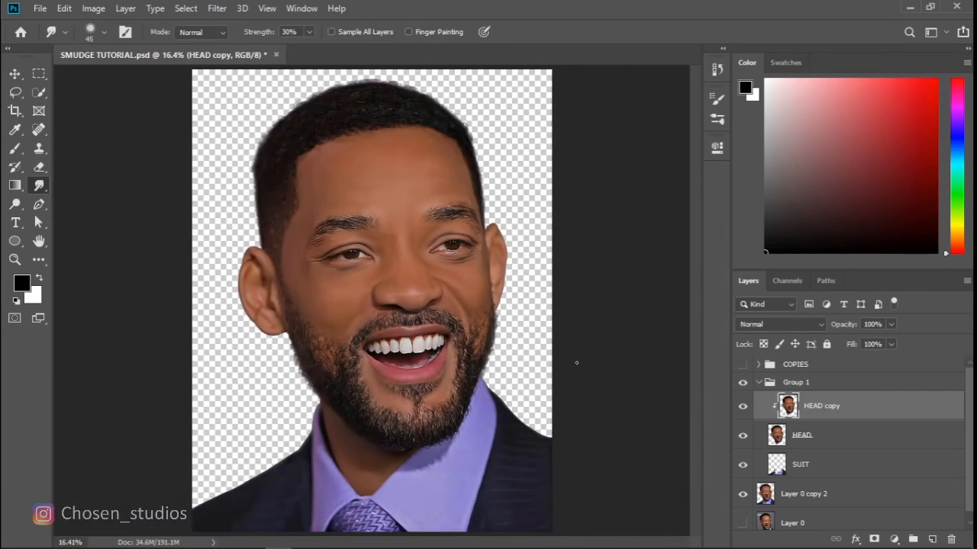
{"action": "left_click", "coordinate": [743, 407]}
{"action": "left_click", "coordinate": [743, 408]}
{"action": "key", "text": "z"}
{"action": "left_click", "coordinate": [398, 278]}
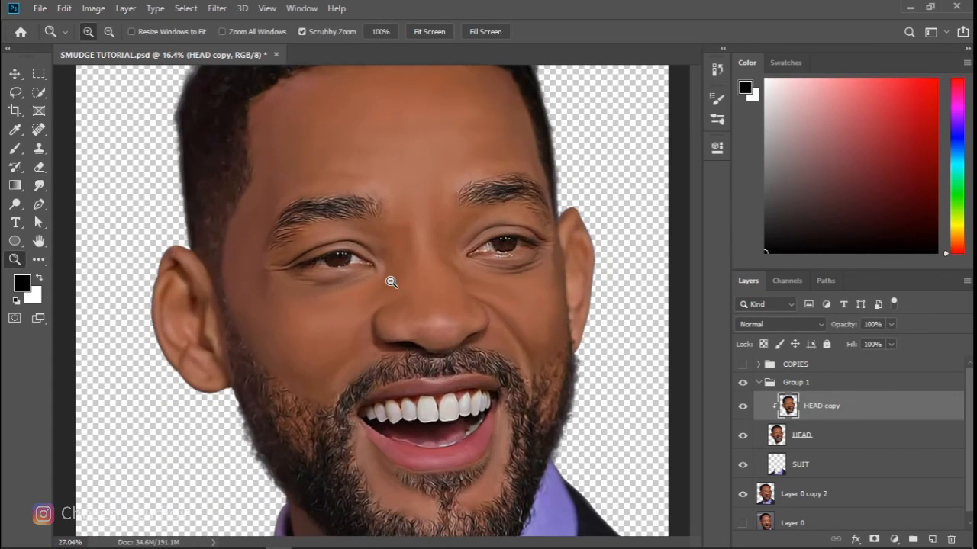
{"action": "left_click", "coordinate": [742, 407]}
{"action": "left_click", "coordinate": [743, 407]}
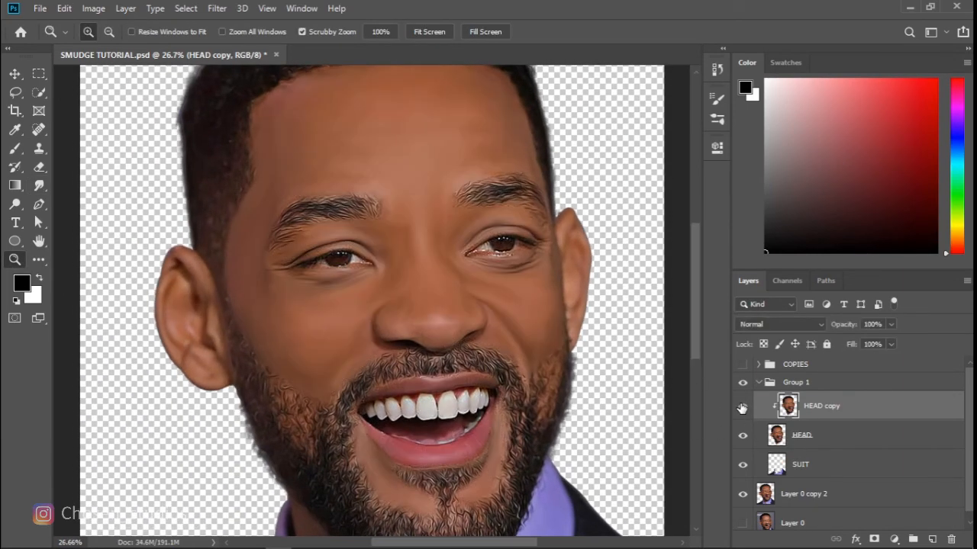
Step: Smudge the details around the eye on the image's left, working at its inner corner with a 40 px brush
{"action": "left_click_drag", "start_coordinate": [699, 329], "coordinate": [696, 305]}
{"action": "left_click_drag", "start_coordinate": [328, 339], "coordinate": [377, 360]}
{"action": "left_click", "coordinate": [39, 186]}
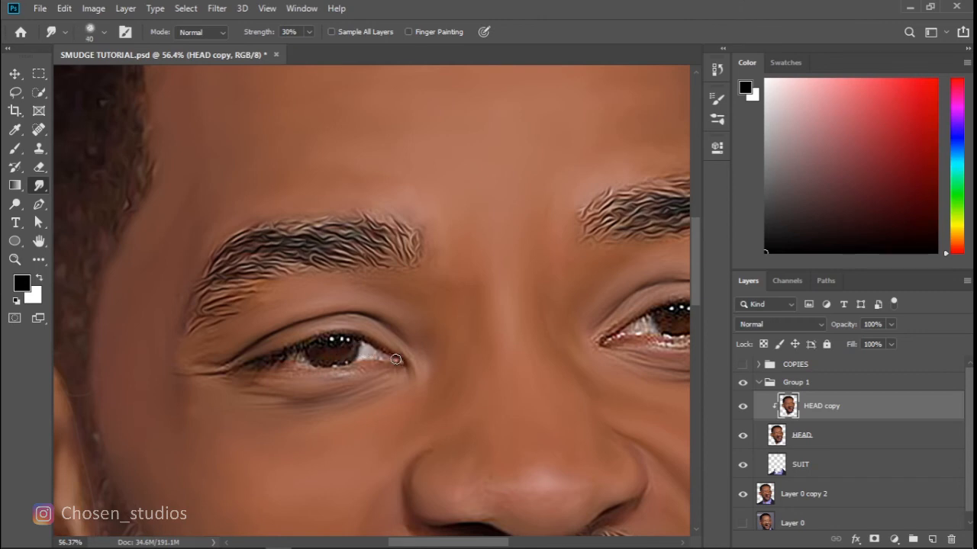
{"action": "key", "text": "]"}
{"action": "key", "text": "["}
Step: Smudge the face edge beside the ear on the image's right down to the beard, with a 50 px, then 60 px brush
{"action": "left_click_drag", "start_coordinate": [429, 543], "coordinate": [492, 543]}
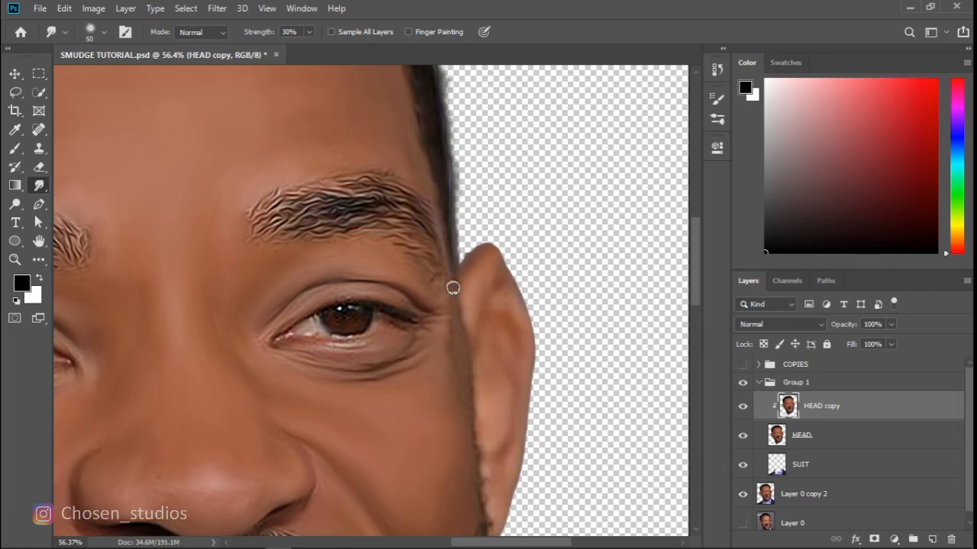
{"action": "mouse_move", "coordinate": [458, 338]}
{"action": "left_mouse_down"}
{"action": "mouse_move", "coordinate": [459, 321]}
{"action": "mouse_move", "coordinate": [455, 374]}
{"action": "mouse_move", "coordinate": [471, 403]}
{"action": "left_mouse_up"}
{"action": "key", "text": "]"}
{"action": "scroll", "coordinate": [697, 280], "scroll_direction": "down", "scroll_amount": 3}
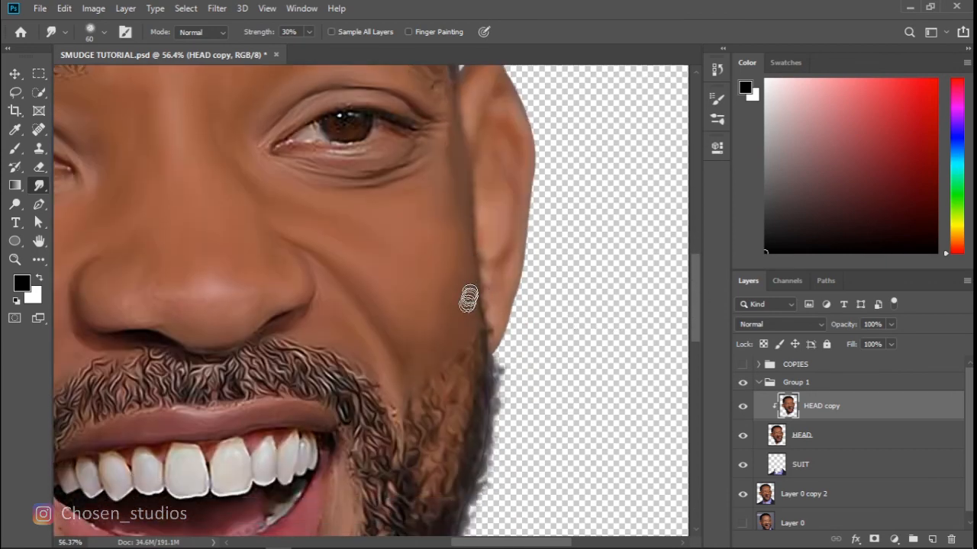
{"action": "mouse_move", "coordinate": [466, 336]}
{"action": "left_mouse_down"}
{"action": "mouse_move", "coordinate": [462, 344]}
{"action": "mouse_move", "coordinate": [460, 321]}
{"action": "mouse_move", "coordinate": [457, 336]}
{"action": "left_mouse_up"}
Step: Smooth the smile fold, the skin beneath the nostril and the side of the nose with a 60 px smudge brush
{"action": "mouse_move", "coordinate": [395, 412]}
{"action": "left_mouse_down"}
{"action": "mouse_move", "coordinate": [383, 394]}
{"action": "mouse_move", "coordinate": [400, 358]}
{"action": "left_mouse_up"}
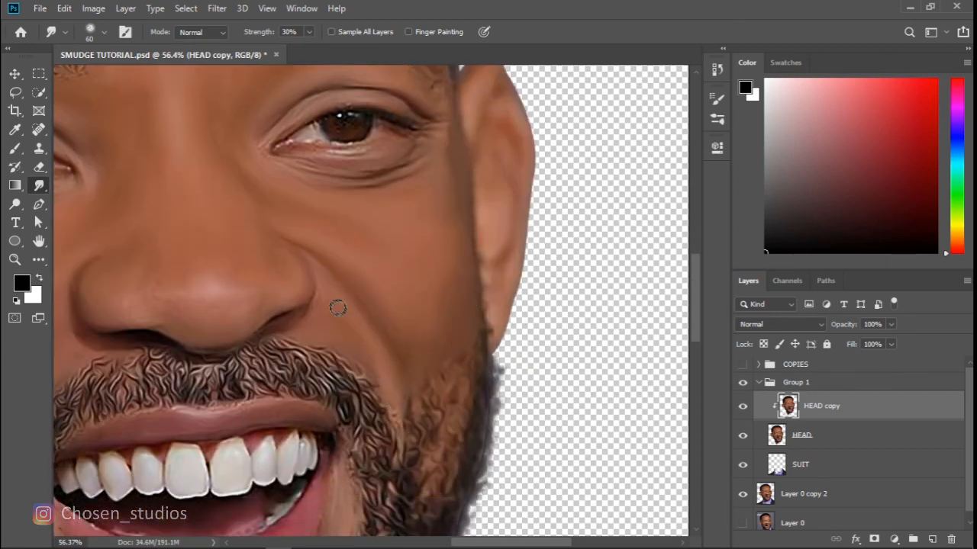
{"action": "mouse_move", "coordinate": [303, 312]}
{"action": "left_mouse_down"}
{"action": "mouse_move", "coordinate": [281, 327]}
{"action": "mouse_move", "coordinate": [283, 343]}
{"action": "mouse_move", "coordinate": [282, 325]}
{"action": "left_mouse_up"}
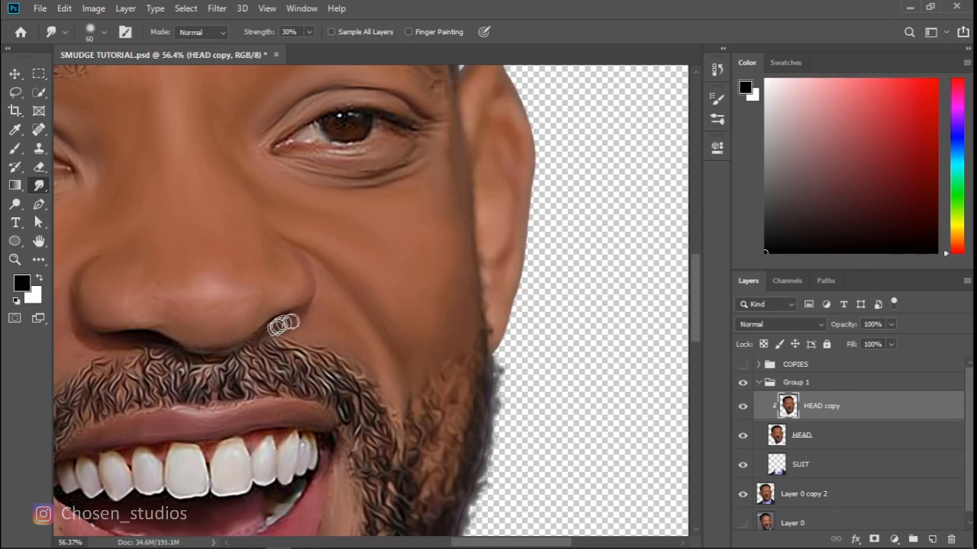
{"action": "left_click_drag", "start_coordinate": [135, 310], "coordinate": [154, 297]}
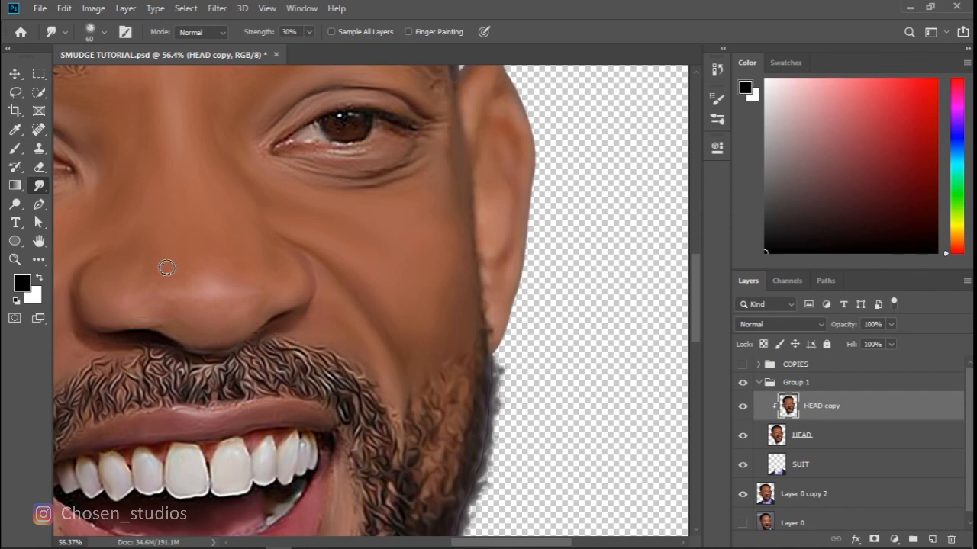
{"action": "scroll", "coordinate": [676, 295], "scroll_direction": "down", "scroll_amount": 3}
{"action": "left_click_drag", "start_coordinate": [488, 542], "coordinate": [450, 537]}
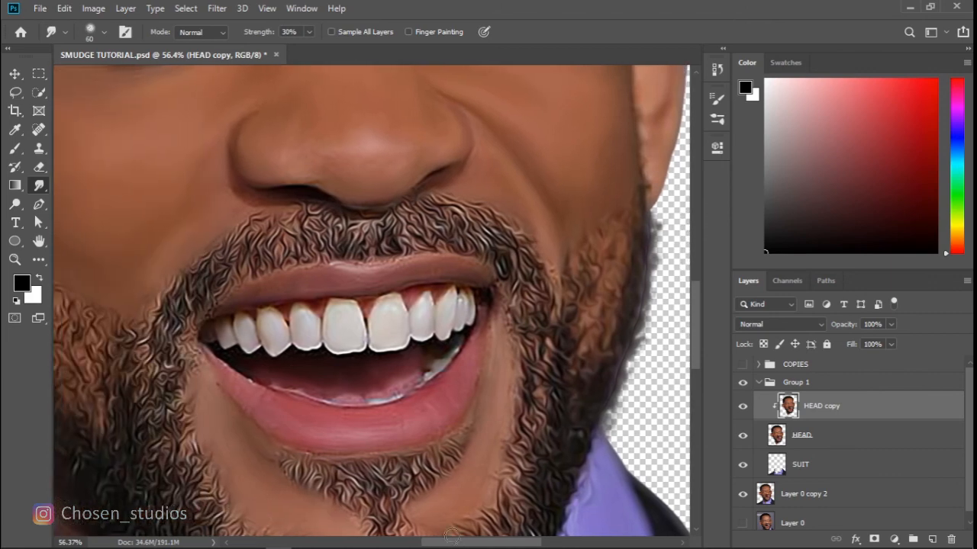
{"action": "key", "text": "bracketleft"}
{"action": "scroll", "coordinate": [496, 390], "scroll_direction": "down", "scroll_amount": 3}
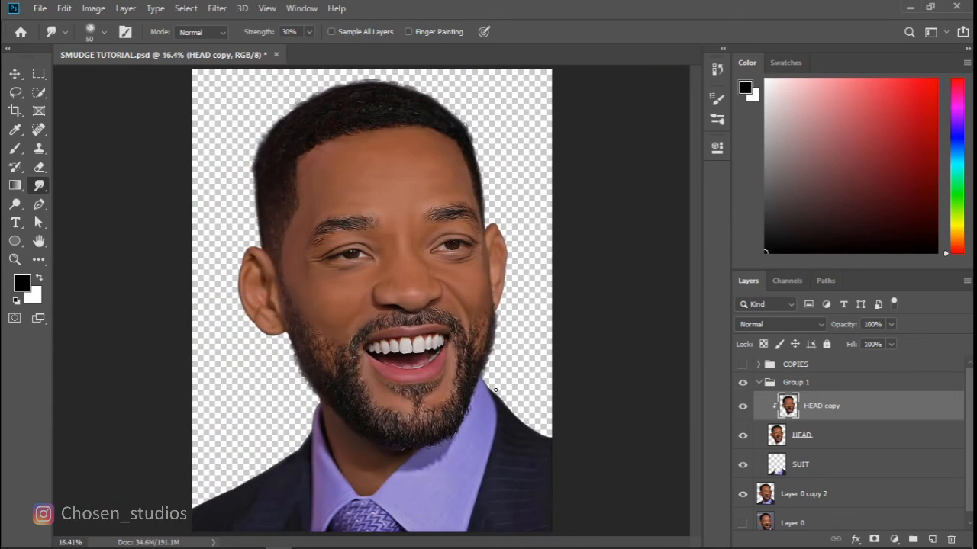
Step: Duplicate the SUIT layer and clip the copy to the original SUIT layer
{"action": "left_click", "coordinate": [15, 74]}
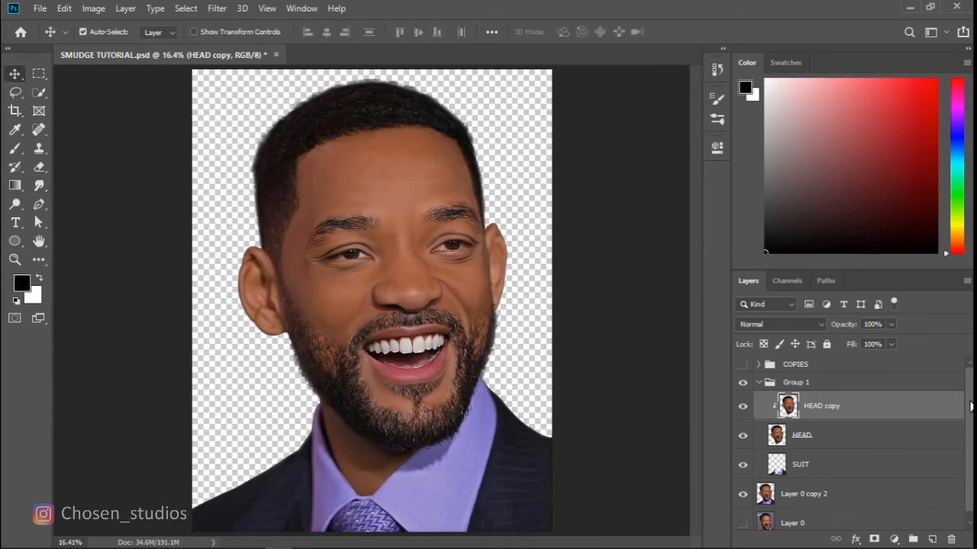
{"action": "scroll", "coordinate": [971, 406], "scroll_direction": "down", "scroll_amount": 1}
{"action": "left_click", "coordinate": [845, 463]}
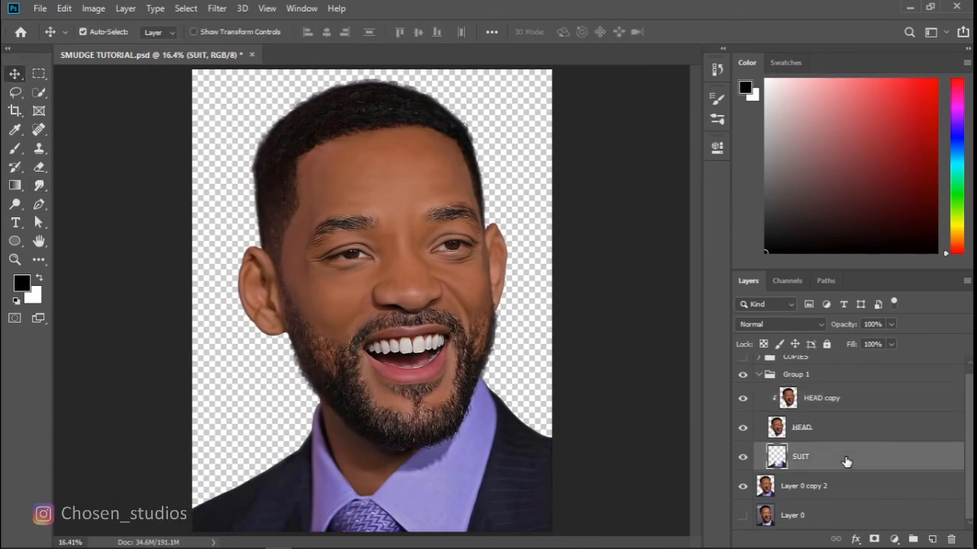
{"action": "key", "text": "ctrl+j"}
{"action": "left_click", "coordinate": [780, 473], "text": "alt"}
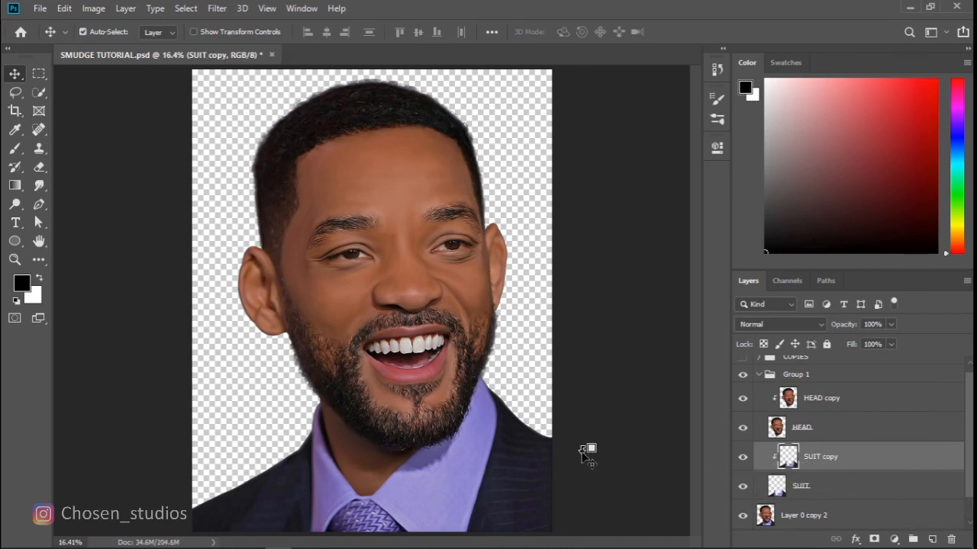
Step: Smudge the suit jacket on the image's left on the SUIT copy layer with a 250 px brush, then reduce the brush to 125 px
{"action": "key", "text": "ctrl+plus"}
{"action": "key", "text": "ctrl+plus"}
{"action": "left_click_drag", "start_coordinate": [694, 303], "coordinate": [696, 364]}
{"action": "left_click", "coordinate": [38, 186]}
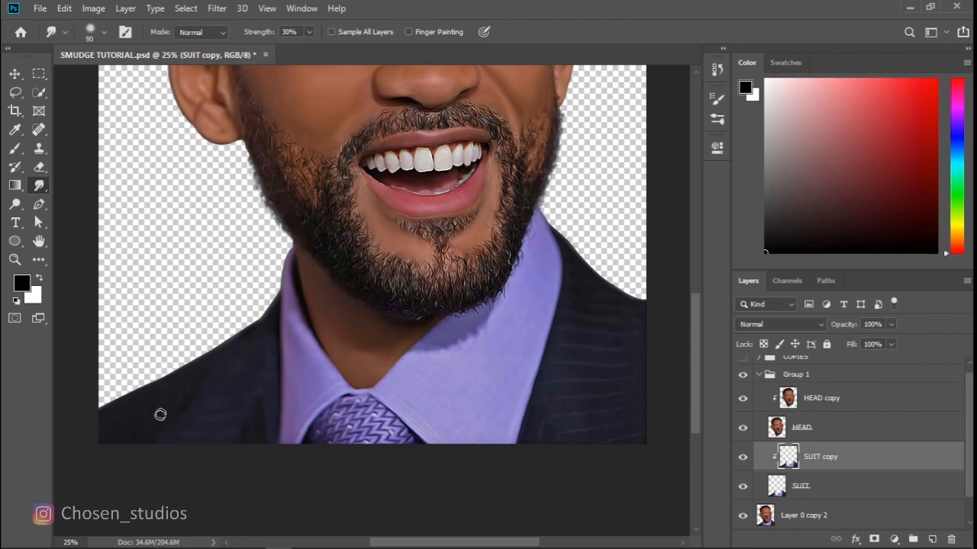
{"action": "key", "text": "bracketright"}
{"action": "key", "text": "bracketright"}
{"action": "key", "text": "bracketright"}
{"action": "key", "text": "bracketright"}
{"action": "key", "text": "bracketright"}
{"action": "key", "text": "bracketright"}
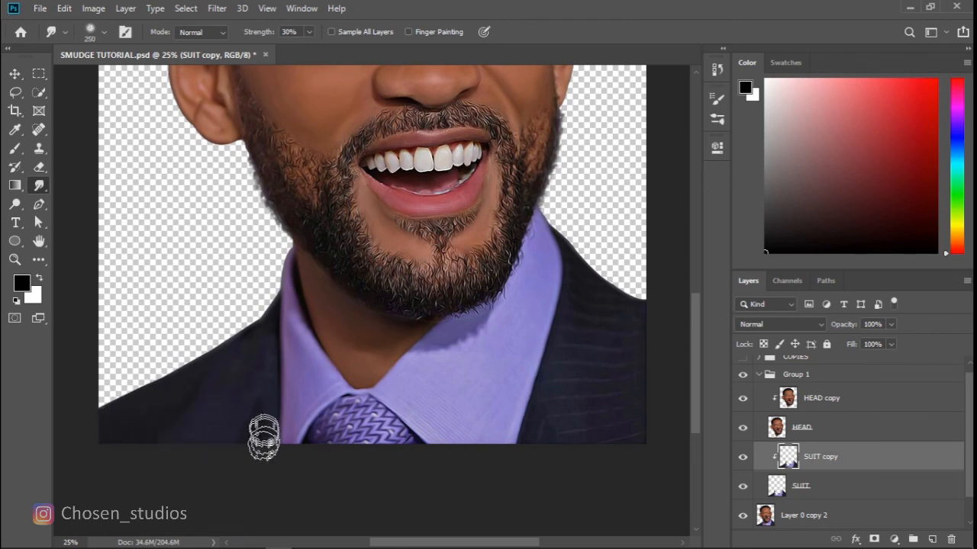
{"action": "mouse_move", "coordinate": [264, 438]}
{"action": "left_mouse_down"}
{"action": "mouse_move", "coordinate": [254, 341]}
{"action": "mouse_move", "coordinate": [222, 366]}
{"action": "mouse_move", "coordinate": [204, 400]}
{"action": "mouse_move", "coordinate": [135, 411]}
{"action": "left_mouse_up"}
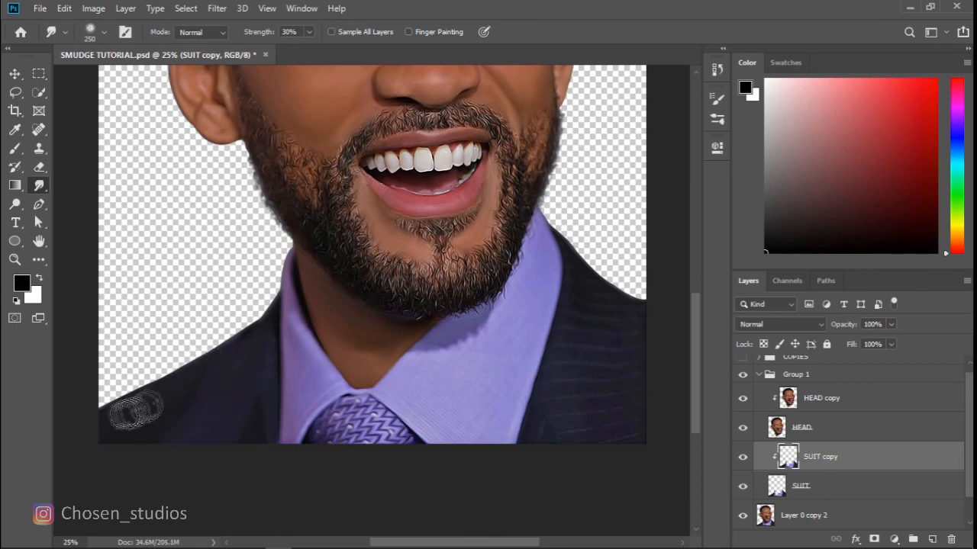
{"action": "key", "text": "bracketleft"}
{"action": "key", "text": "bracketleft"}
{"action": "key", "text": "bracketleft"}
{"action": "key", "text": "bracketleft"}
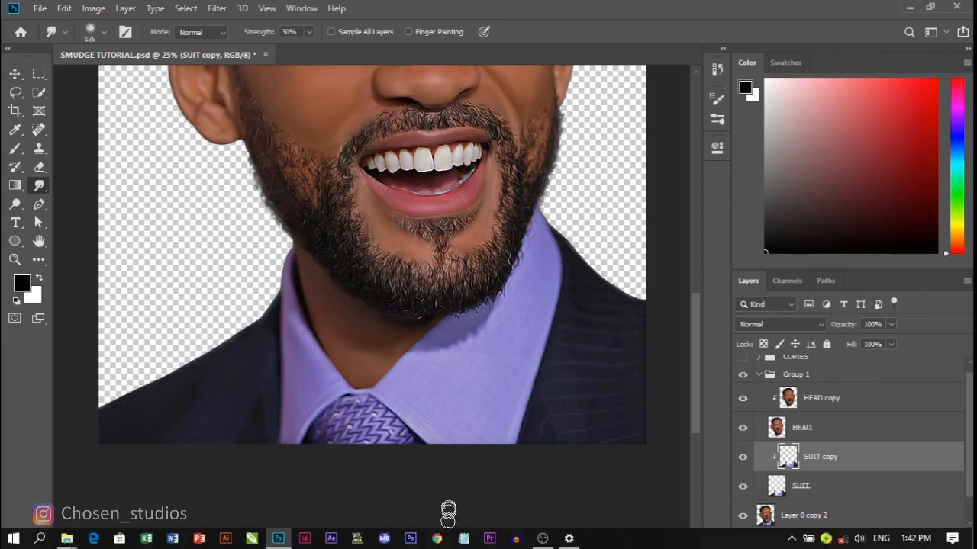
Step: Smudge the pinstriped jacket on the image's right with a 175 px, then 250 px brush, and deselect the layer
{"action": "scroll", "coordinate": [458, 473], "scroll_direction": "right", "scroll_amount": 3}
{"action": "key", "text": "bracketright"}
{"action": "key", "text": "bracketright"}
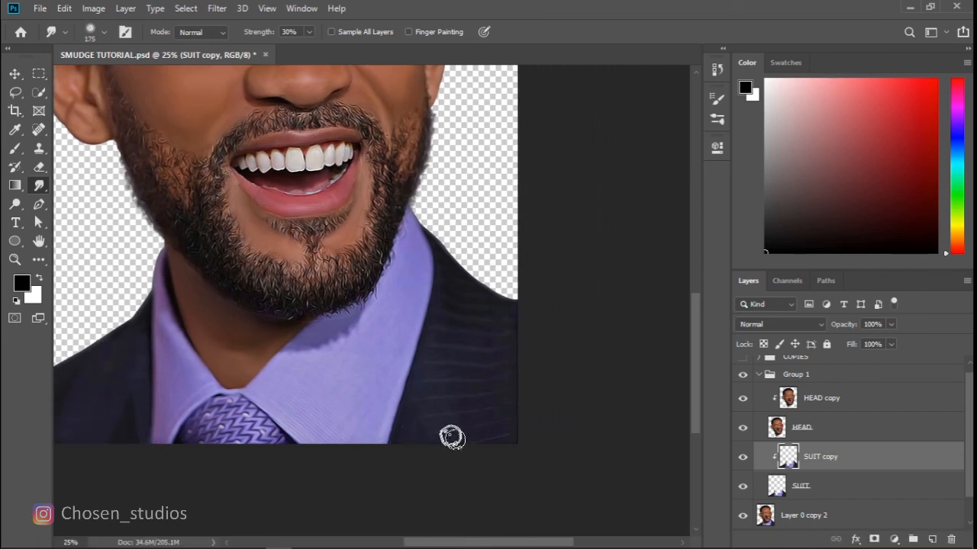
{"action": "key", "text": "bracketright"}
{"action": "key", "text": "bracketright"}
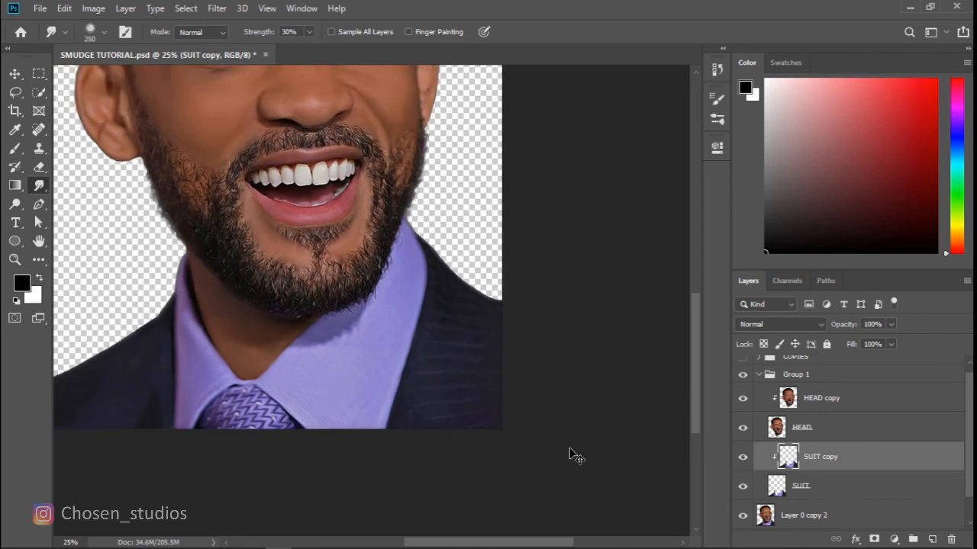
{"action": "key", "text": "ctrl+minus"}
{"action": "left_click_drag", "start_coordinate": [14, 74], "coordinate": [63, 77]}
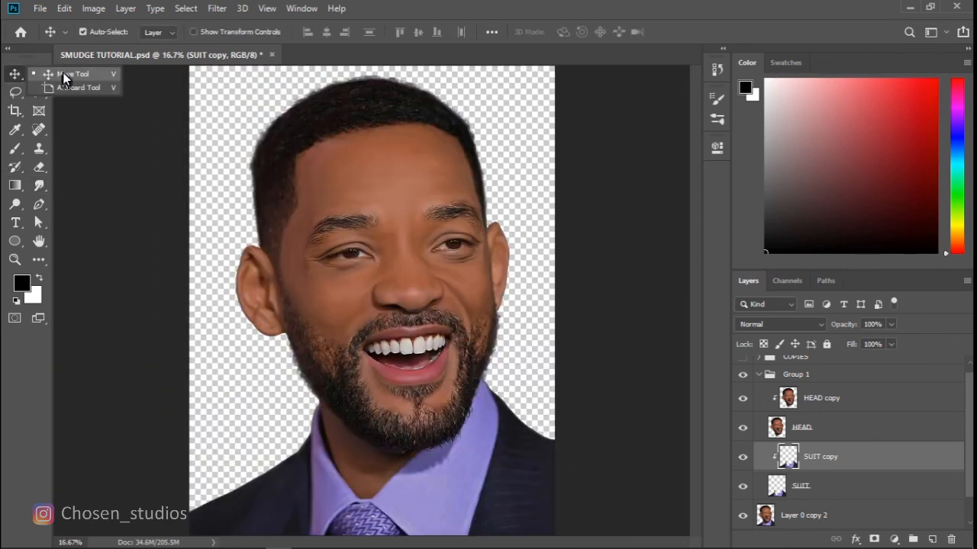
{"action": "left_click", "coordinate": [636, 380]}
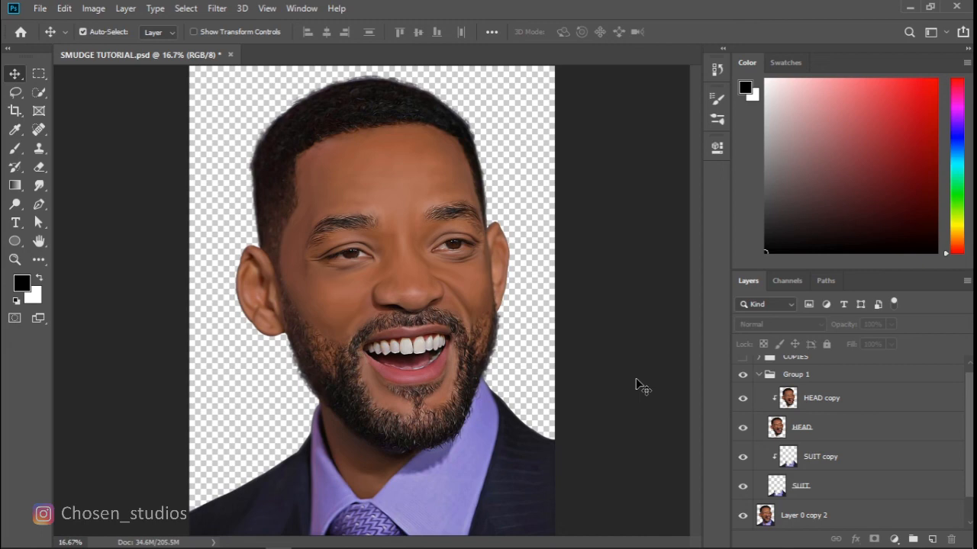
Step: Smudge the cheek skin beside the moustache on the image's left on the HEAD copy layer with a 100 px brush
{"action": "left_click", "coordinate": [13, 260]}
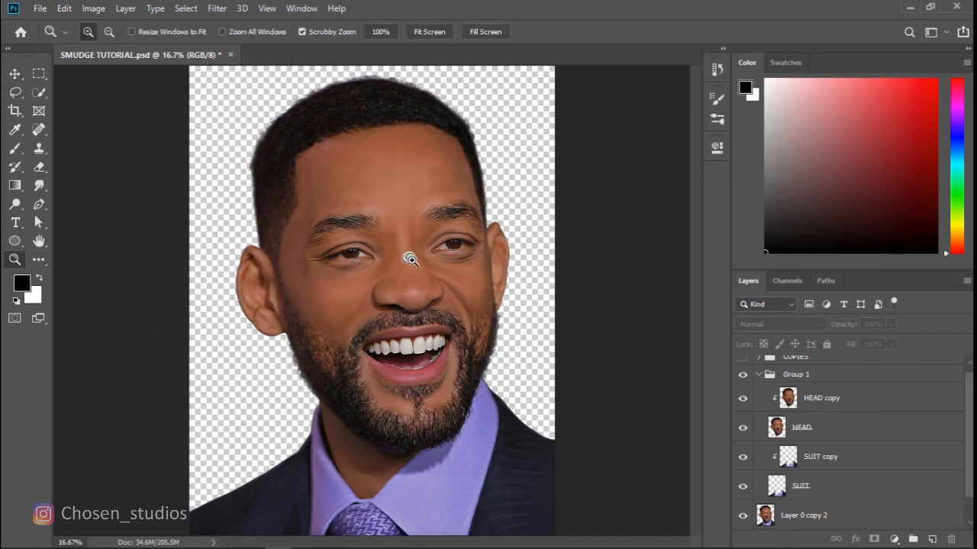
{"action": "left_click_drag", "start_coordinate": [409, 257], "coordinate": [458, 327]}
{"action": "left_click", "coordinate": [801, 398]}
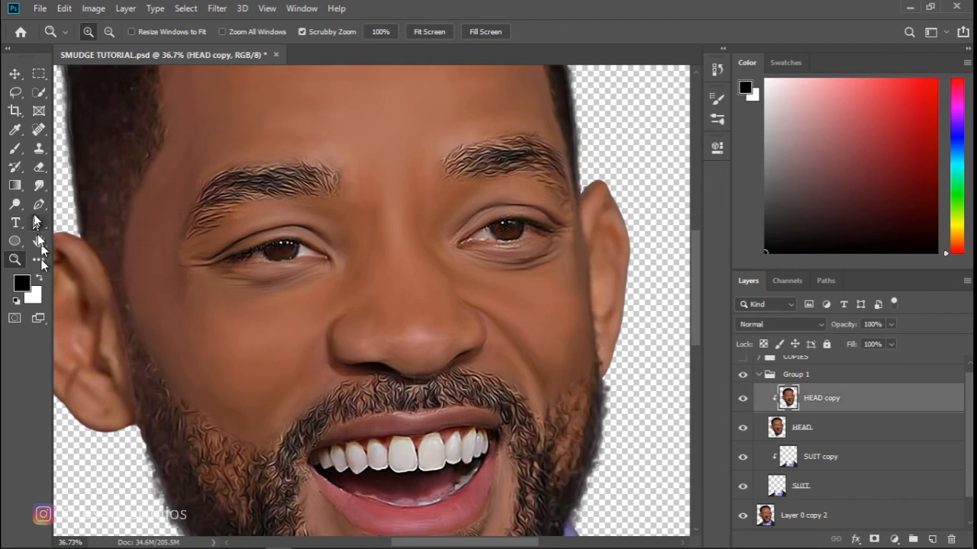
{"action": "left_click", "coordinate": [39, 185]}
{"action": "key", "text": "bracketleft"}
{"action": "key", "text": "bracketleft"}
{"action": "key", "text": "bracketleft"}
{"action": "key", "text": "bracketleft"}
{"action": "key", "text": "bracketleft"}
{"action": "key", "text": "bracketleft"}
{"action": "key", "text": "bracketleft"}
{"action": "key", "text": "bracketleft"}
{"action": "key", "text": "bracketleft"}
{"action": "key", "text": "bracketleft"}
{"action": "key", "text": "bracketleft"}
{"action": "key", "text": "bracketleft"}
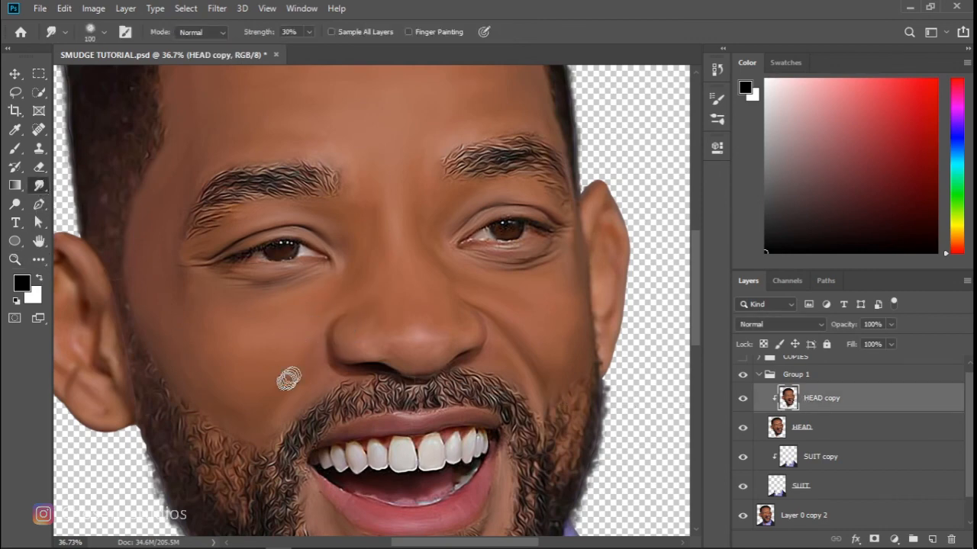
Step: Smooth the skin beneath the inner end of the eyebrow on the image's left with a 90 px smudge brush, then deselect the layer
{"action": "key", "text": "bracketleft"}
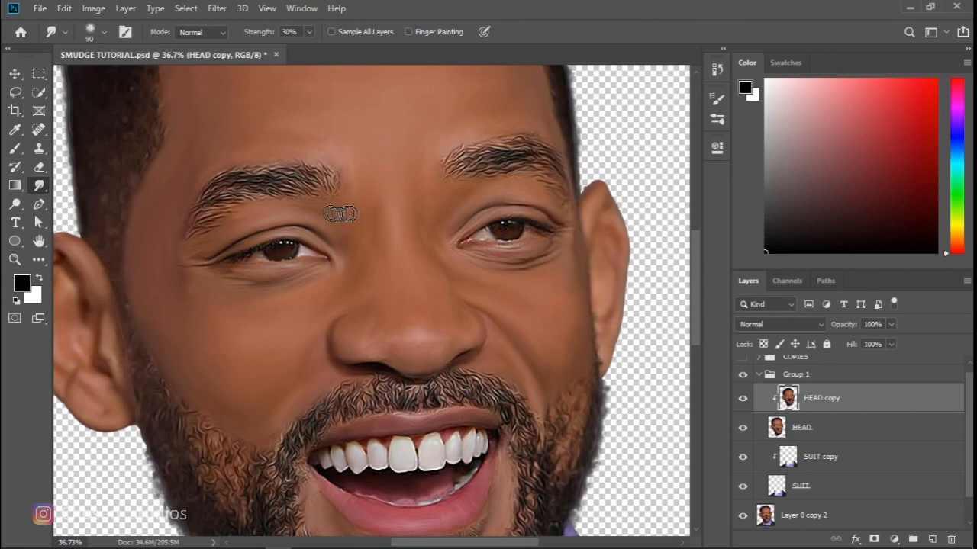
{"action": "key", "text": "bracketright"}
{"action": "key", "text": "ctrl+0"}
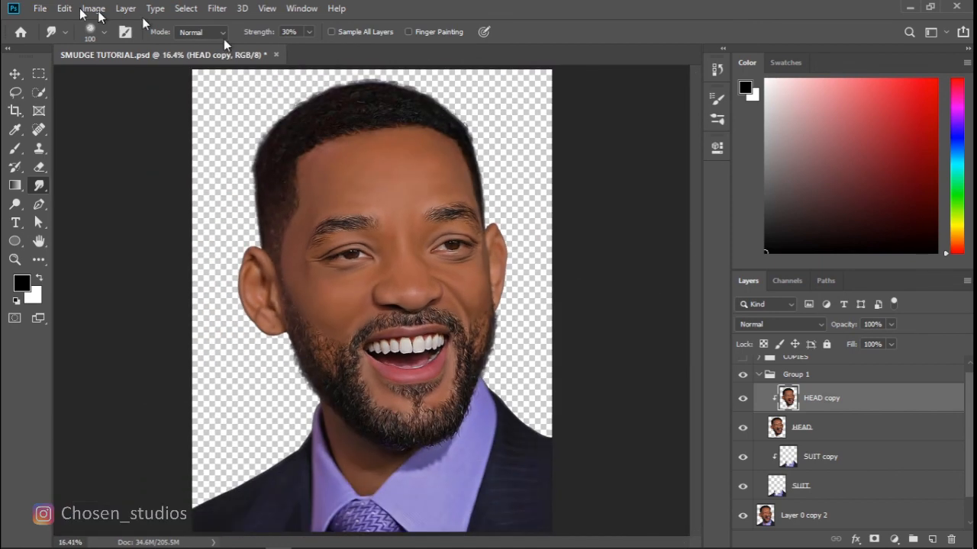
{"action": "left_click", "coordinate": [15, 74]}
{"action": "left_click", "coordinate": [650, 350]}
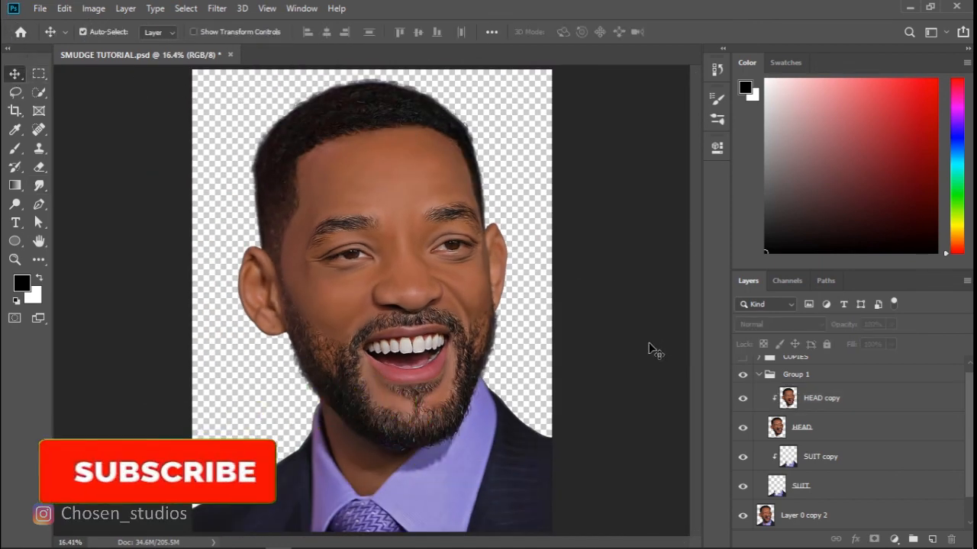